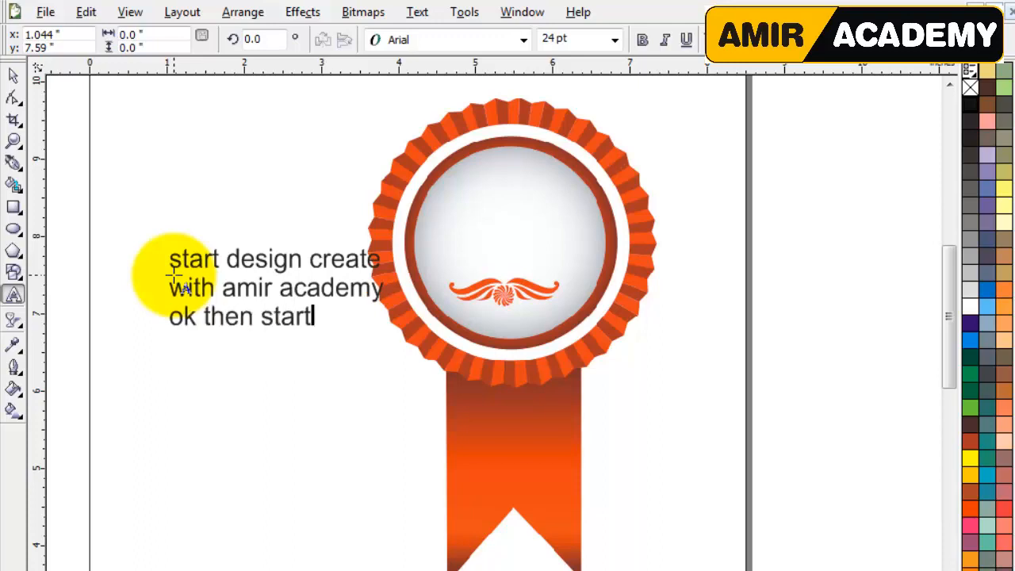
- Delete the three-line sample text beside the badge
left_click(13, 77)
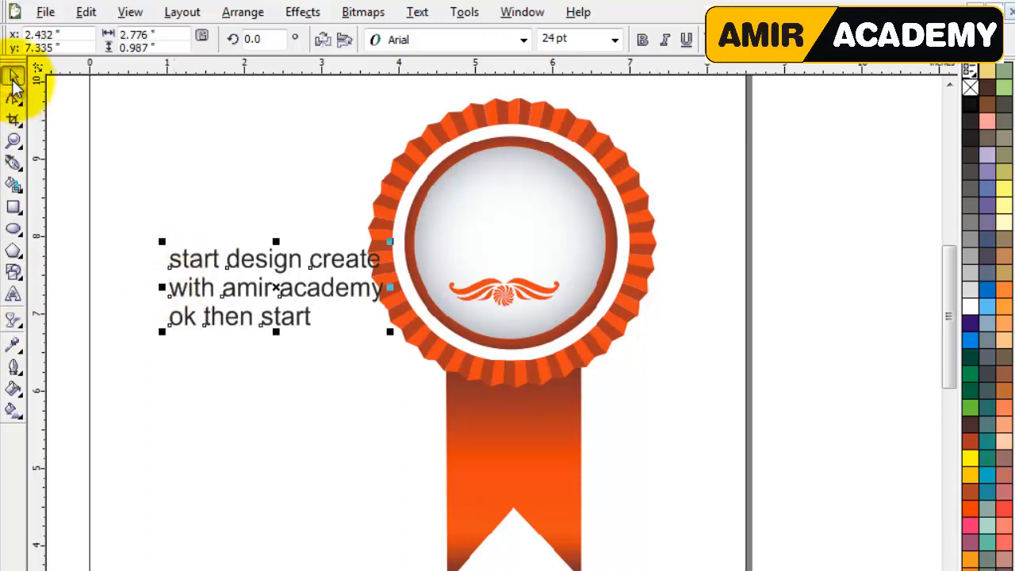
key("Delete")
- Draw a circle about 2.47 inches in diameter and centre it over the badge's grey inner disc
key("z")
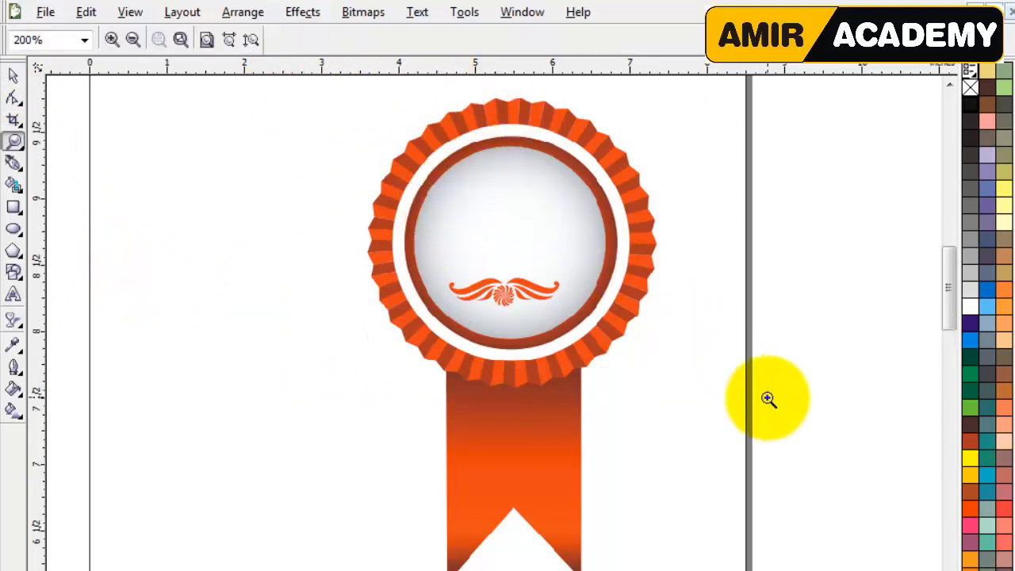
left_click_drag(768, 399, 199, 113)
left_click_drag(161, 84, 680, 414)
left_click_drag(310, 96, 745, 238)
right_click(595, 358)
right_click(492, 342)
right_click(422, 336)
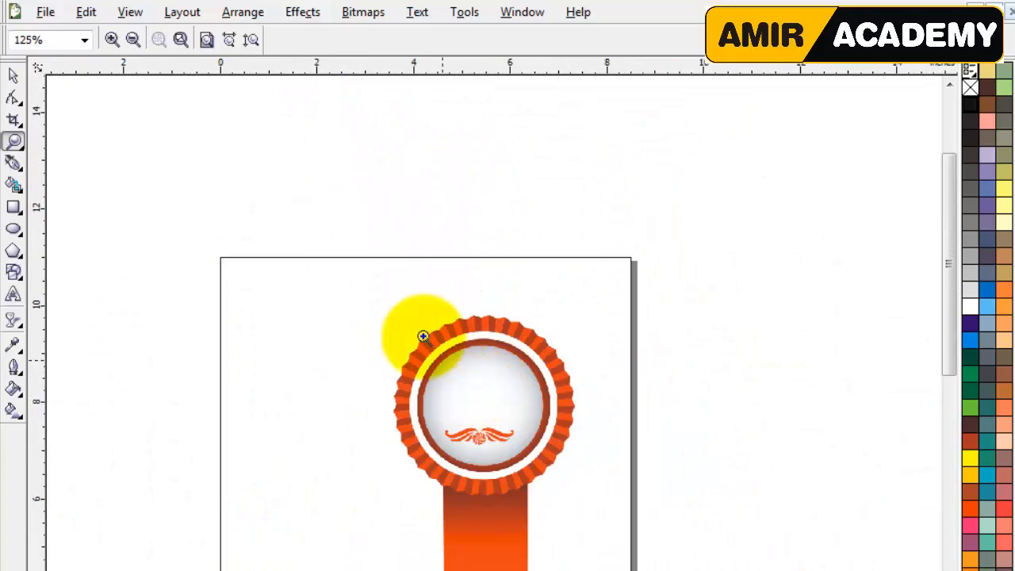
left_click_drag(362, 294, 626, 493)
left_click(13, 77)
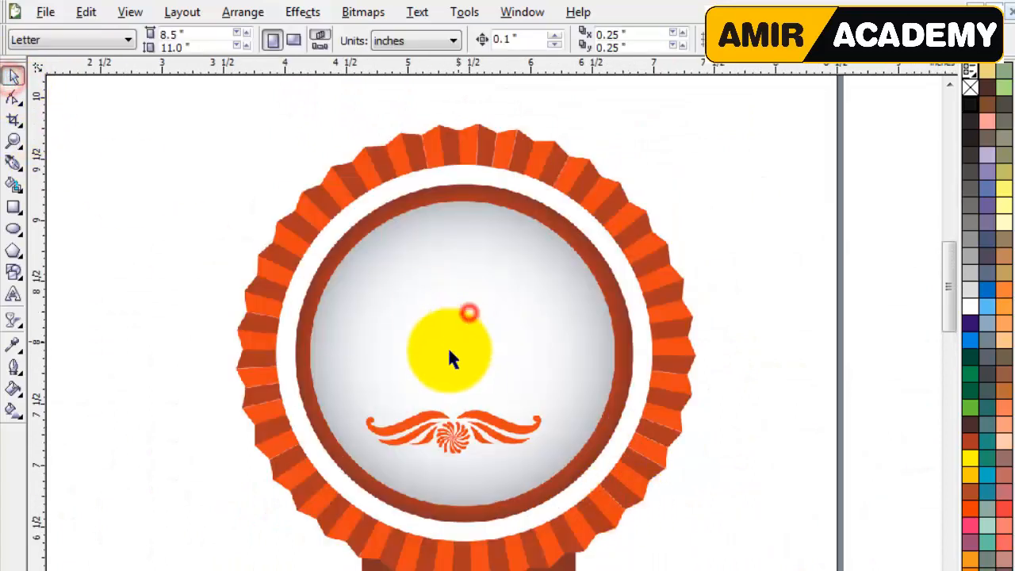
left_click(14, 228)
left_click_drag(352, 212, 661, 521)
left_click(13, 76)
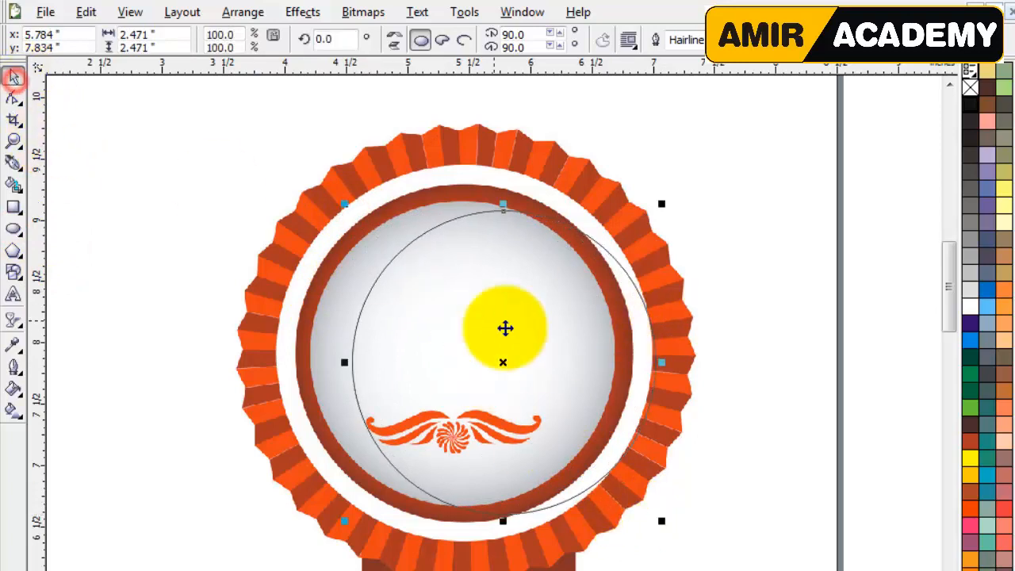
left_click_drag(465, 358, 461, 353)
- Enlarge the circle to about 3.09 inches so it matches the white ring's outer edge, leaving it without a fill
left_click(970, 306)
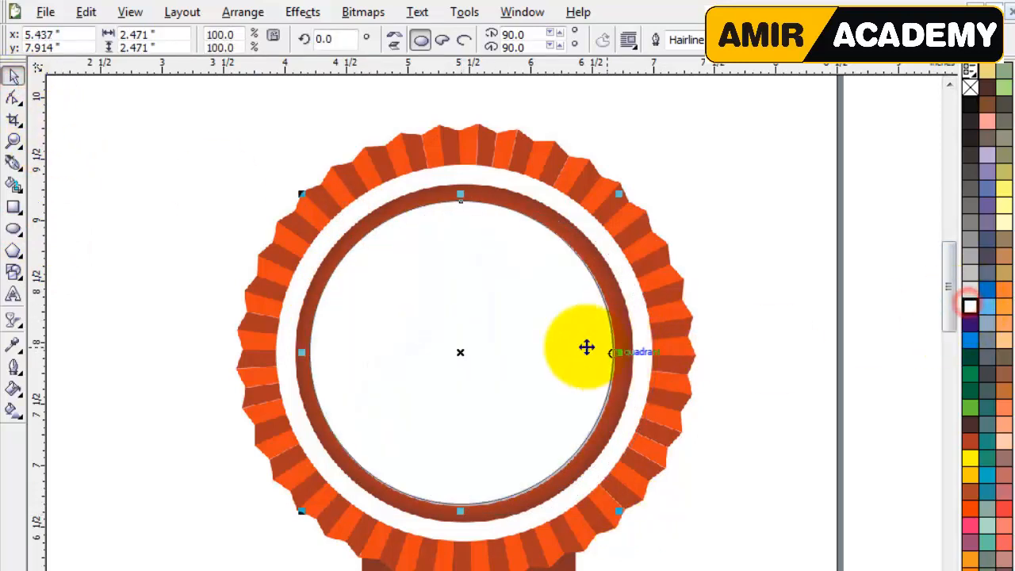
left_click_drag(560, 352, 559, 352)
left_click_drag(639, 187, 677, 157)
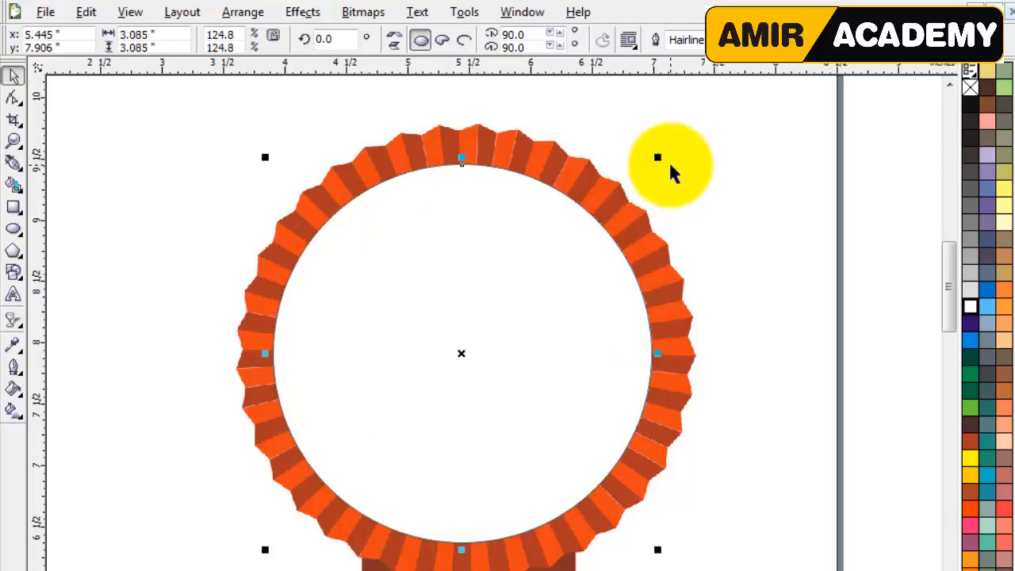
left_click(811, 256)
- Create a concentric copy of the circle scaled down to about 2.76 inches, matching the brown ring's outer edge
left_click(593, 225)
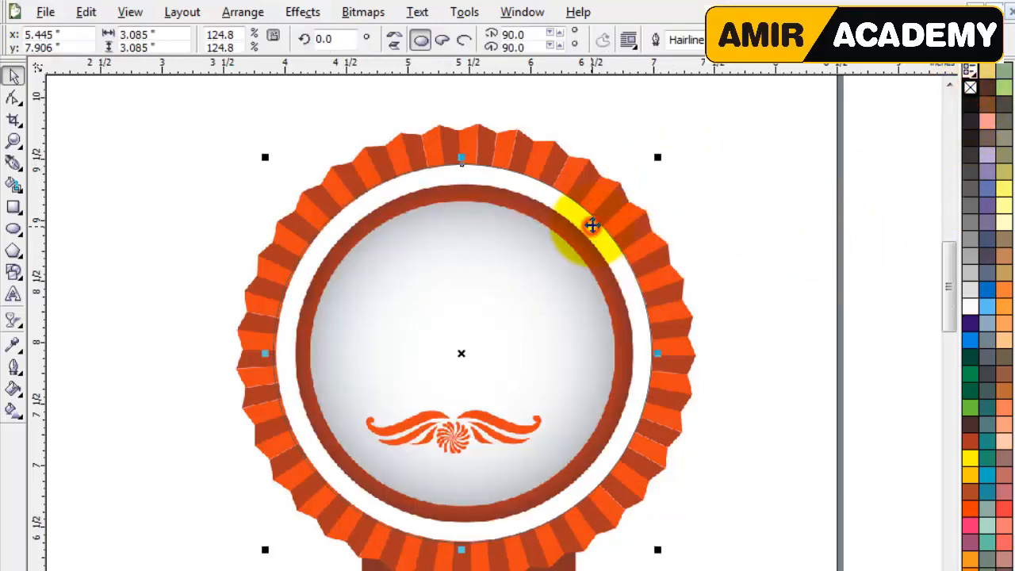
left_click_drag(656, 157, 649, 176)
left_click(694, 212)
left_click(557, 195)
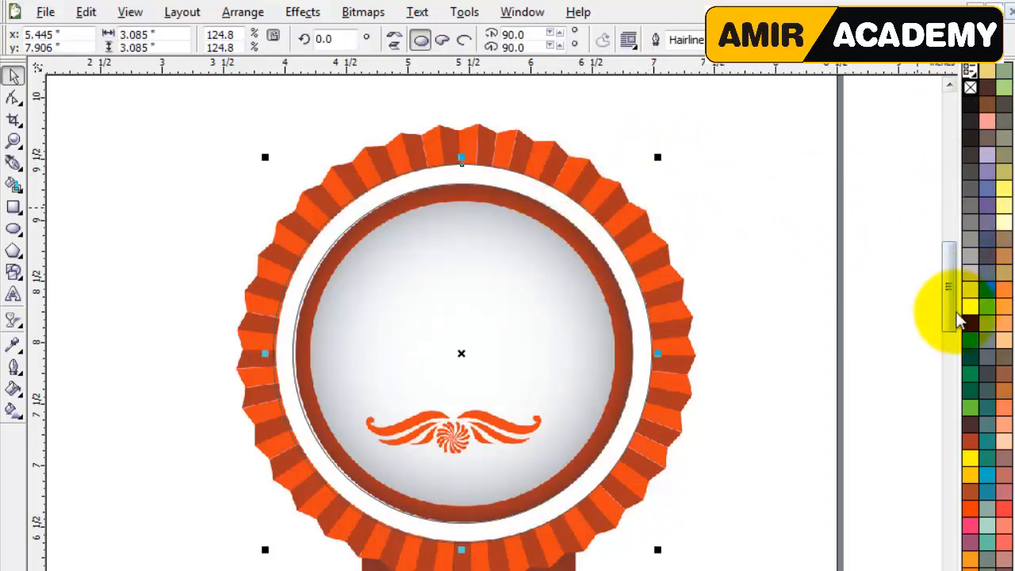
left_click(970, 308)
left_click(809, 297)
left_click(587, 298)
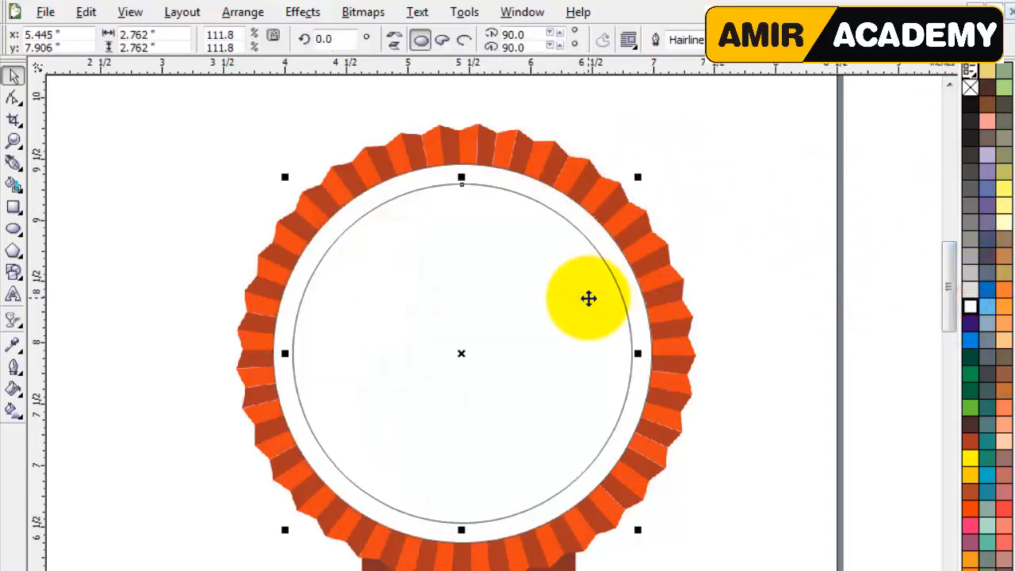
key("ctrl+z")
- Create a smaller concentric copy of the middle circle that matches the edge of the grey inner disc
left_click(788, 340)
left_click(586, 297)
left_click_drag(636, 180, 629, 198)
left_click(706, 262)
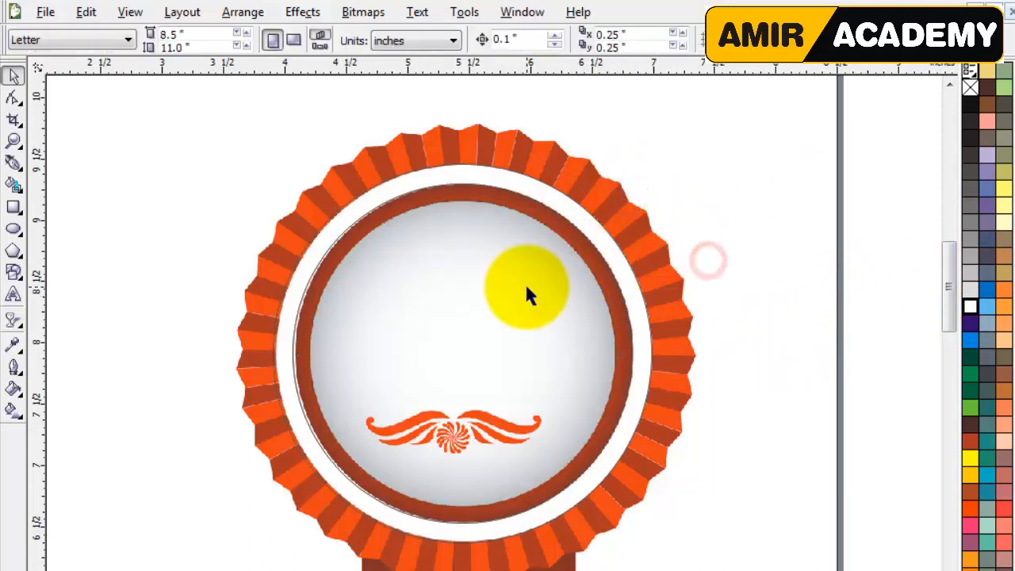
- Fill the innermost circle with light grey and the middle circle with reddish brown
left_click(526, 289)
left_click(977, 288)
left_click(778, 323)
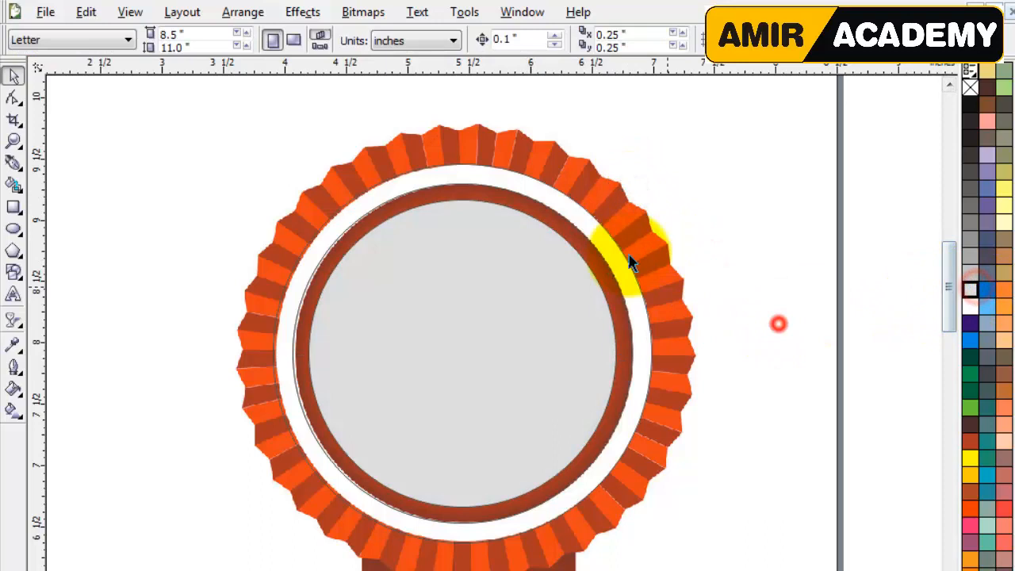
left_click(550, 222)
left_click(969, 441)
left_click(791, 333)
- Fill the outermost circle with white
left_click(588, 215)
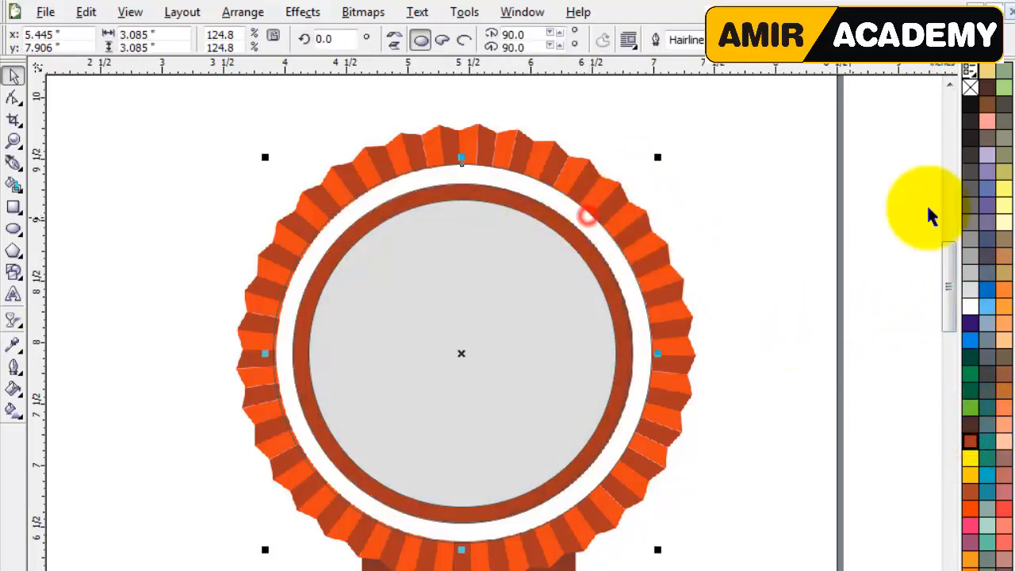
left_click(969, 306)
left_click(750, 394)
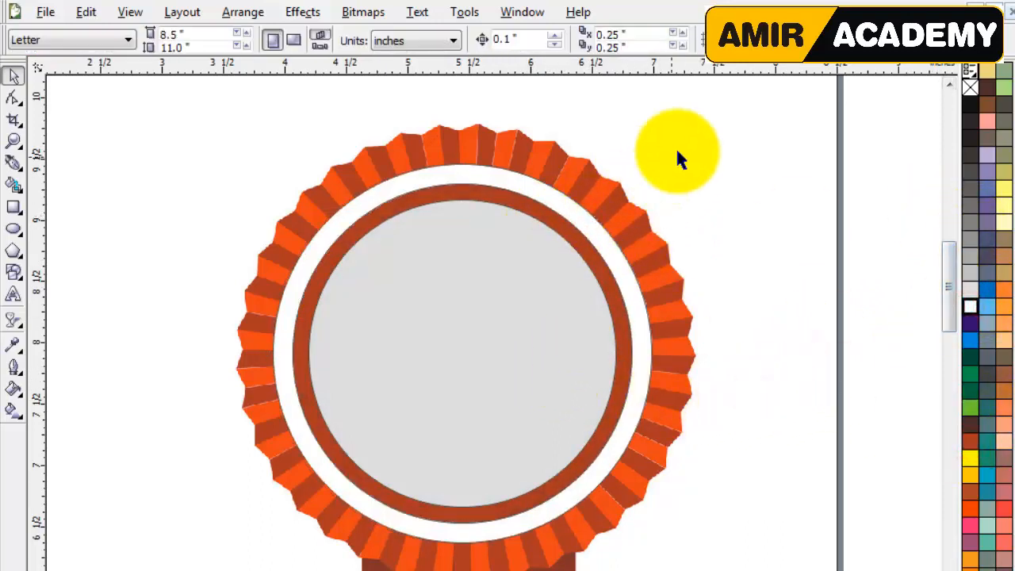
left_click(676, 153)
- Trace one orange and brown pleat pair at the badge's top with a closed five-sided pen outline, about 0.31 by 0.39 inches
key("z")
left_click_drag(410, 118, 494, 209)
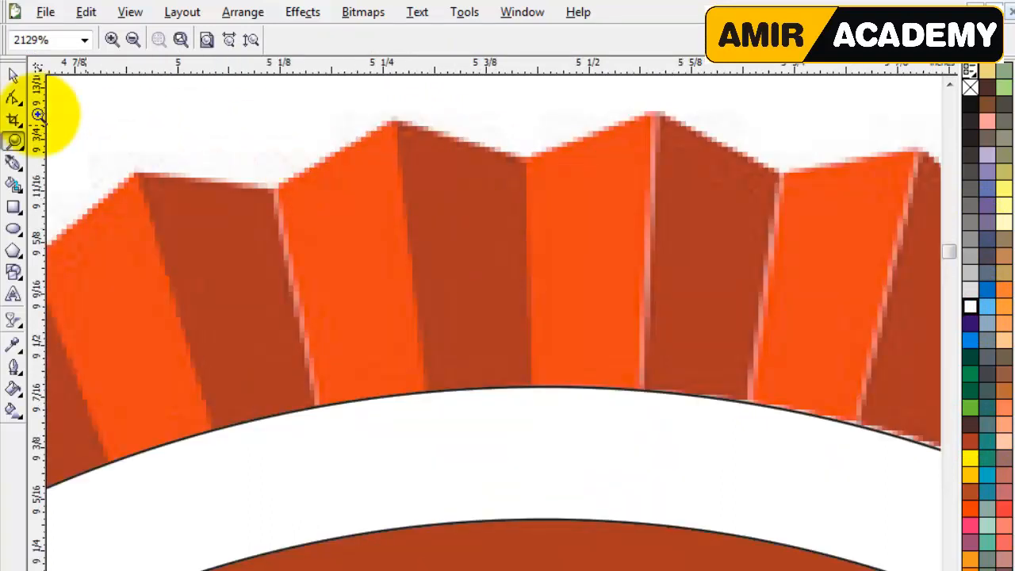
left_click(13, 74)
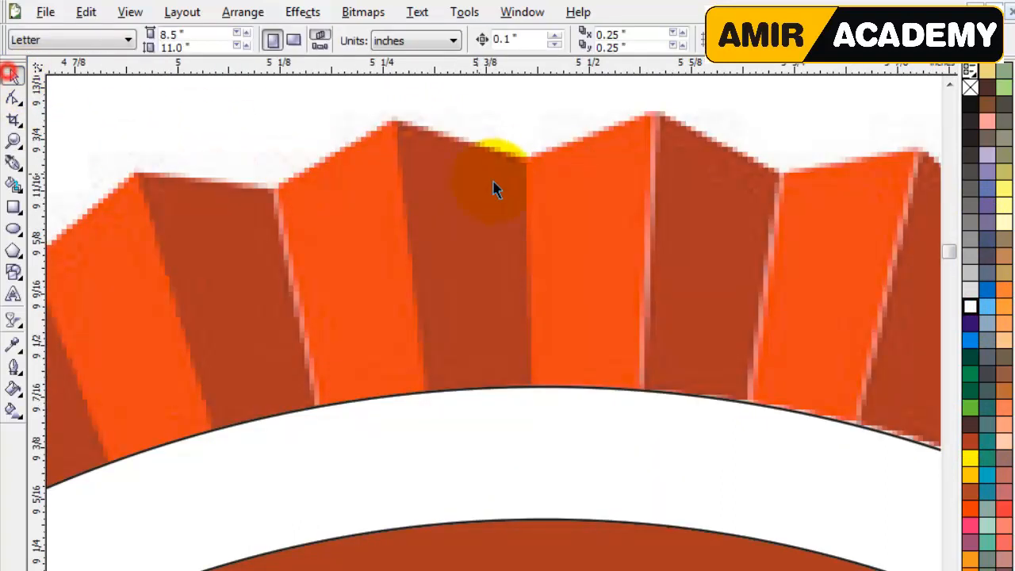
left_click(13, 163)
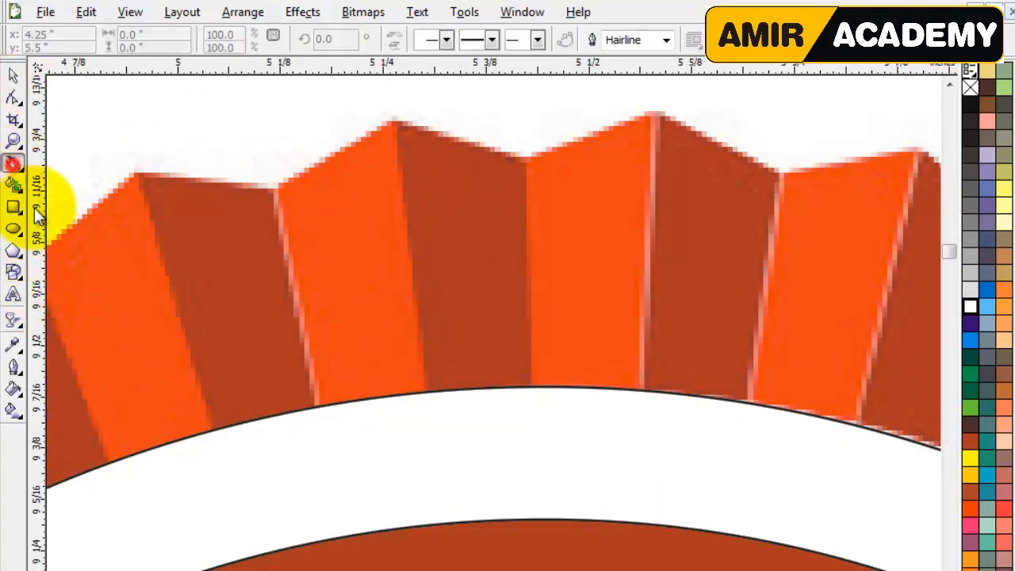
left_click(325, 432)
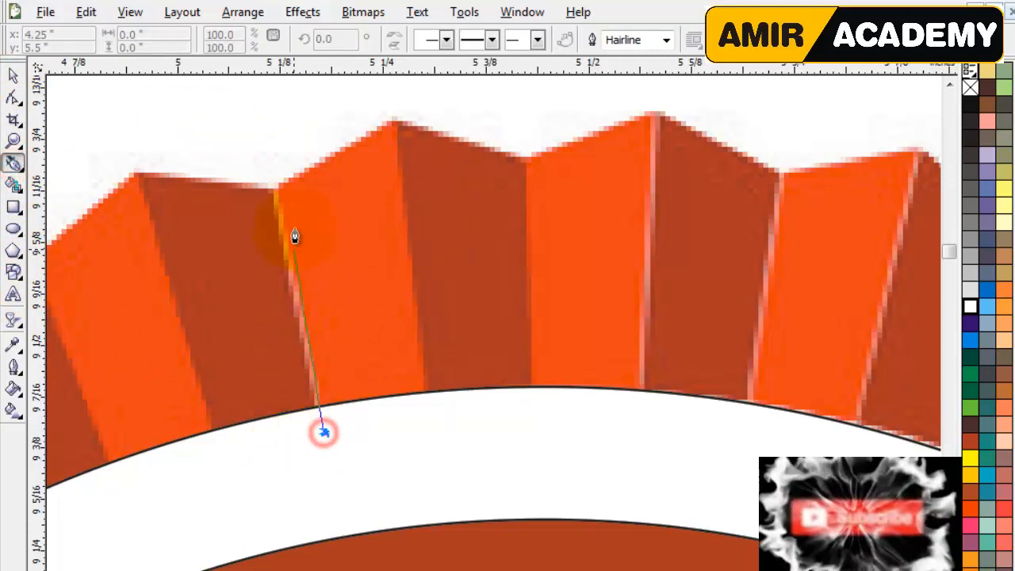
left_click(274, 186)
left_click(395, 111)
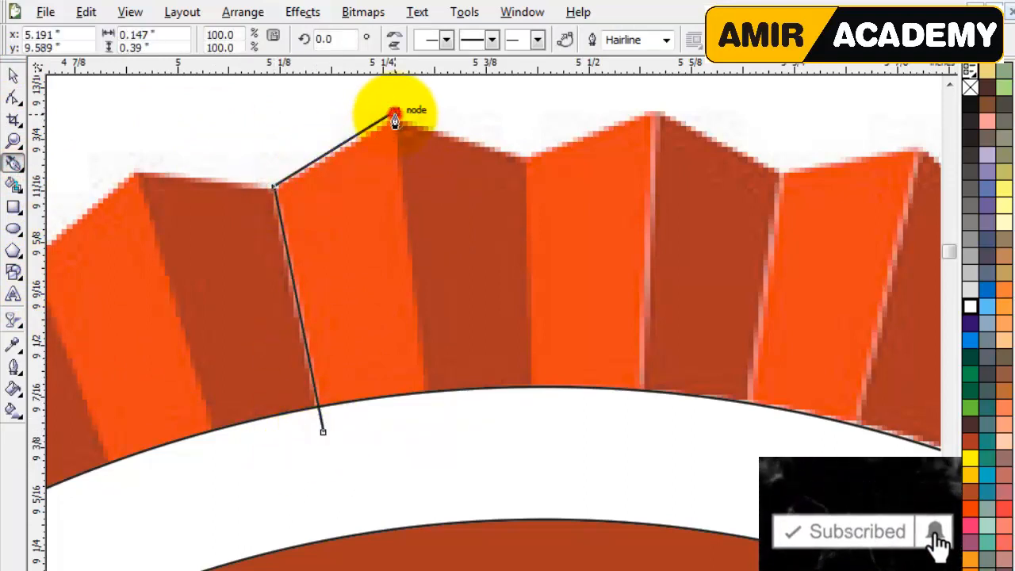
left_click(528, 159)
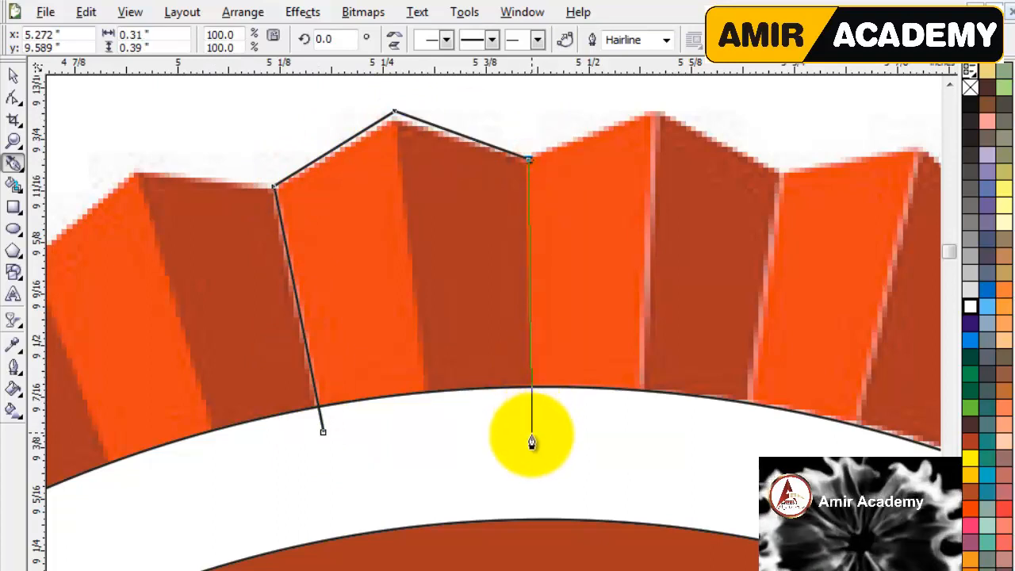
left_click(531, 434)
left_click(324, 433)
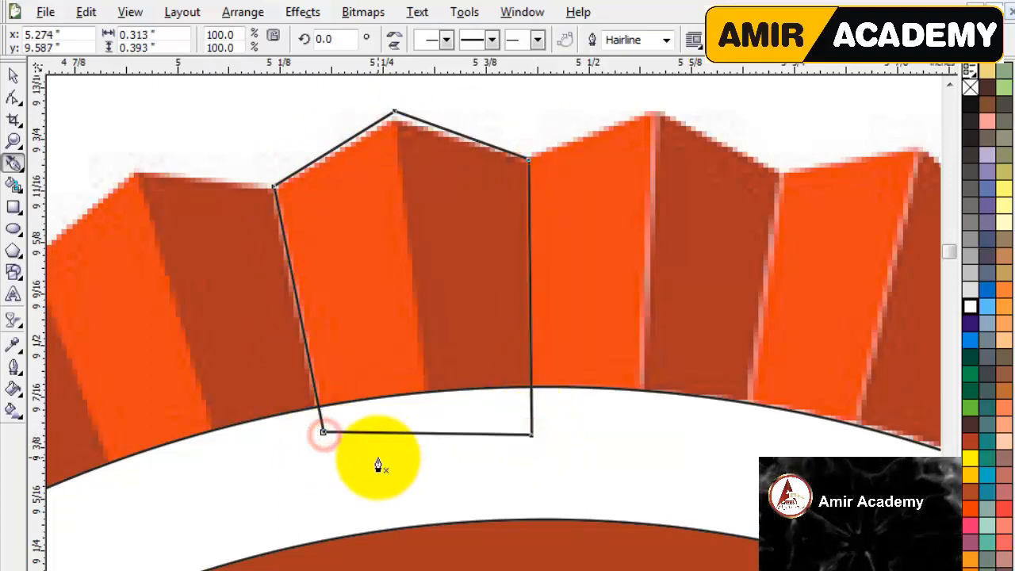
left_click(12, 74)
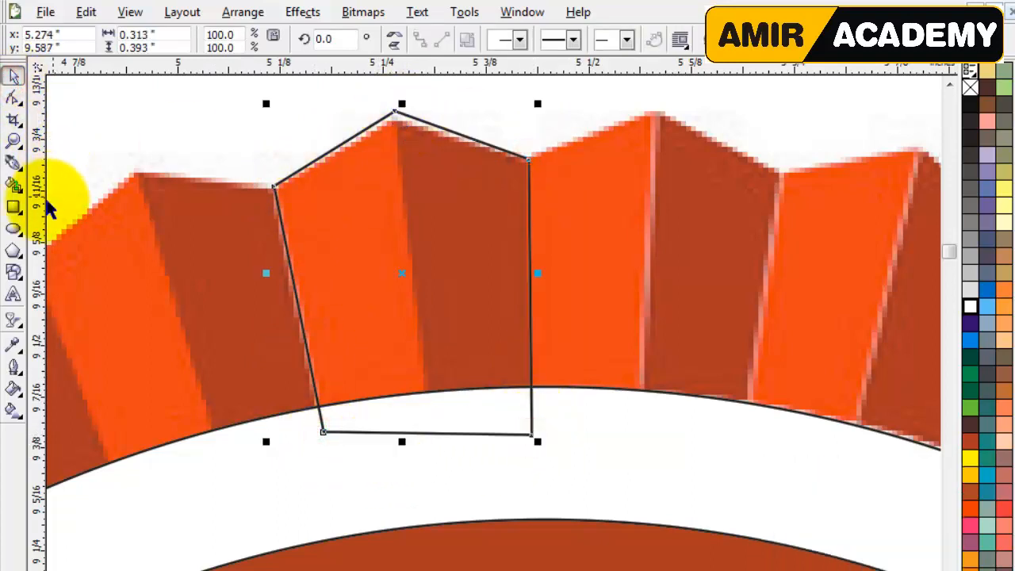
- Draw a straight dividing line from the pleat outline's peak down to its bottom edge
left_click(13, 184)
left_click(13, 164)
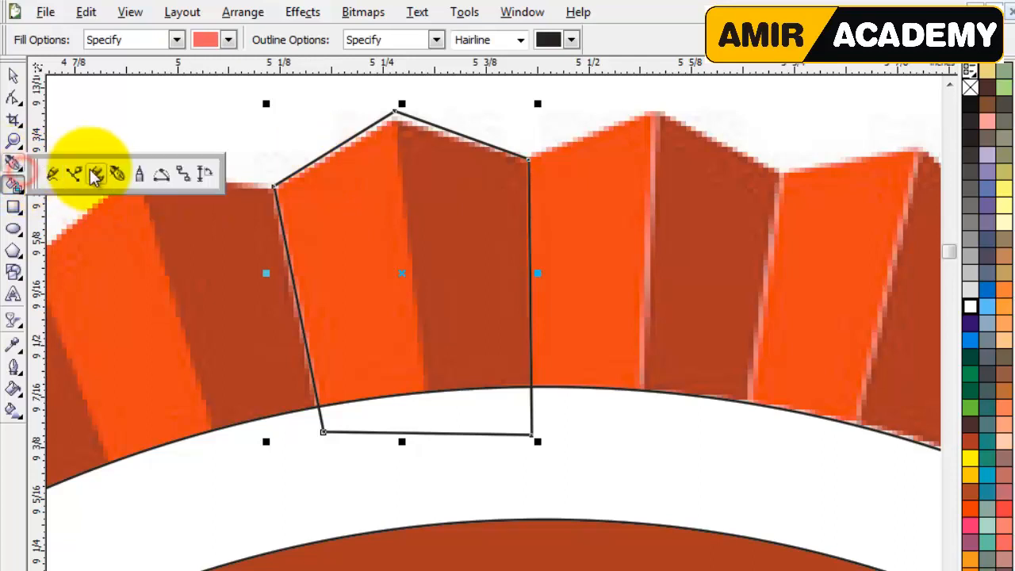
left_click(69, 172)
left_click(395, 112)
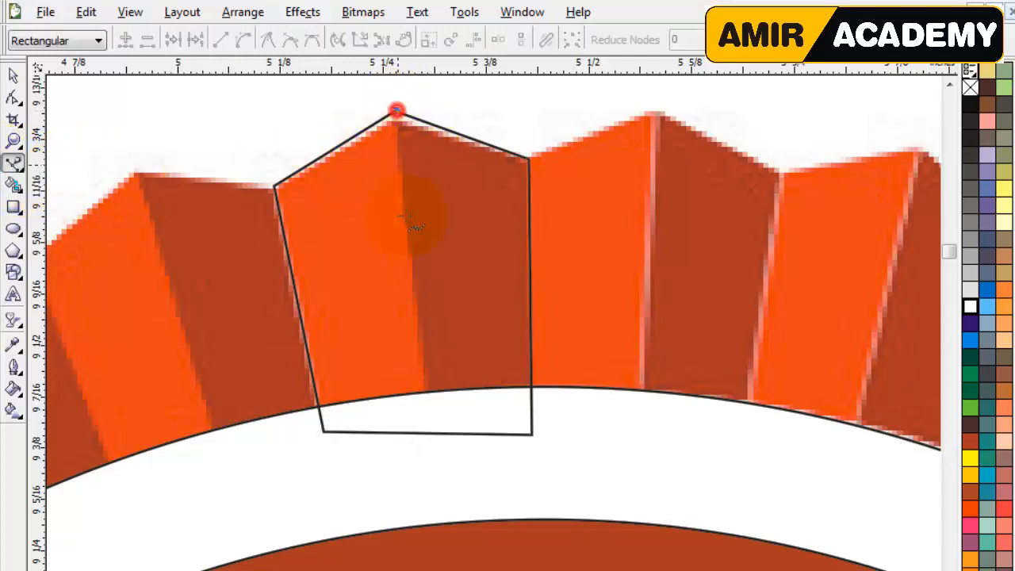
left_click(429, 434)
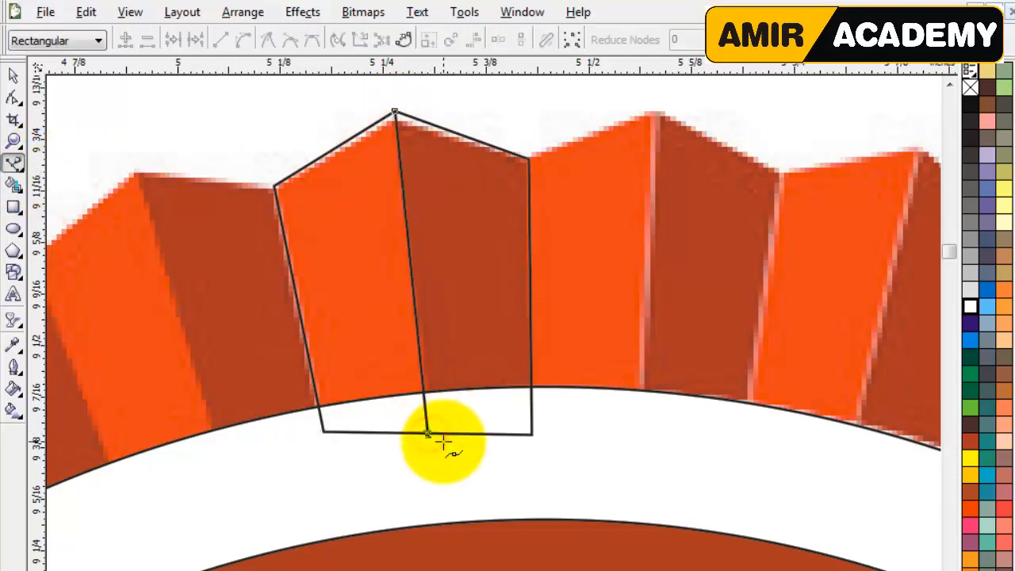
left_click(12, 73)
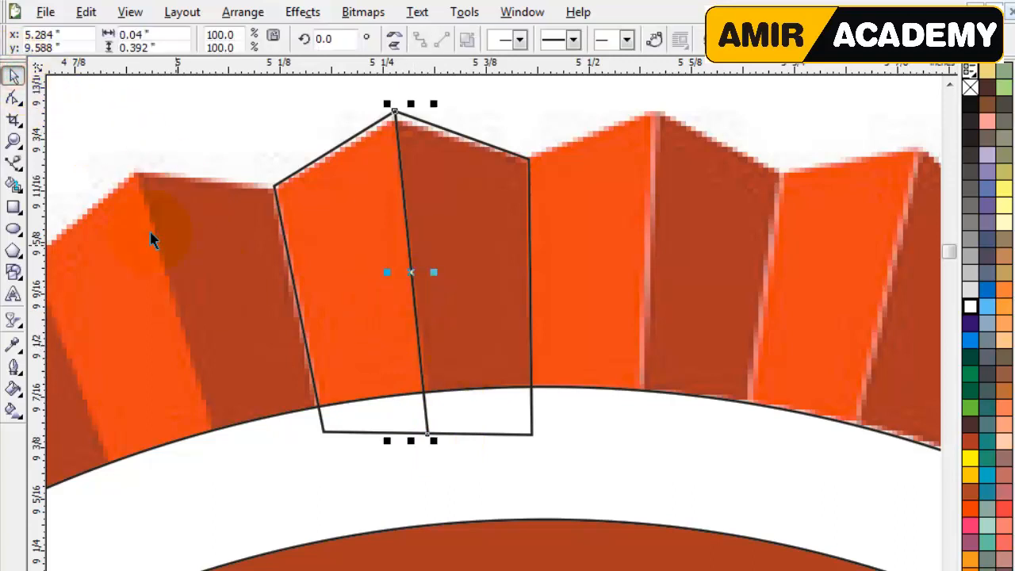
- Smart Fill the four regions inside the pleat outline with the salmon colour
left_click(14, 184)
left_click(335, 220)
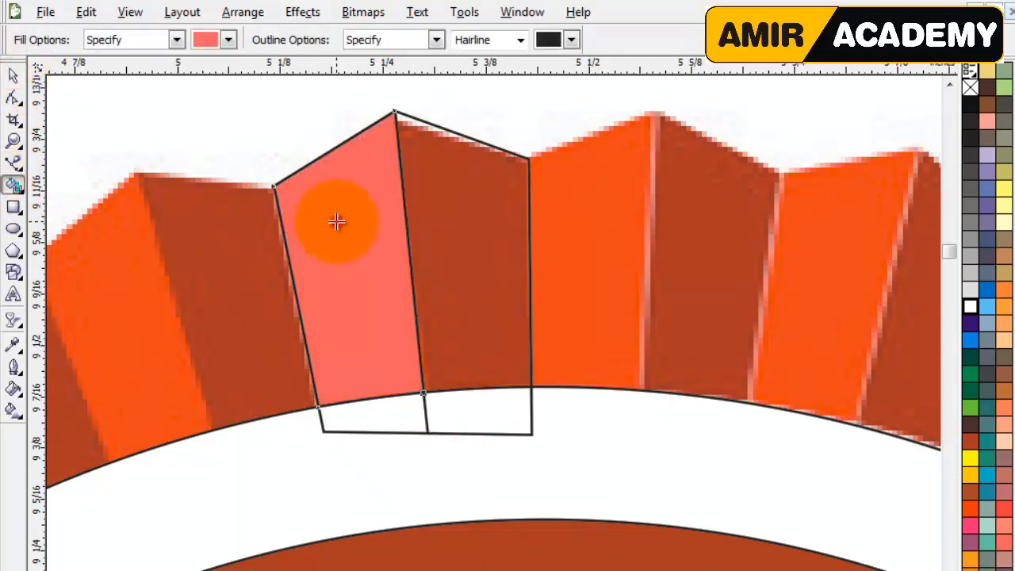
left_click(437, 226)
left_click(405, 410)
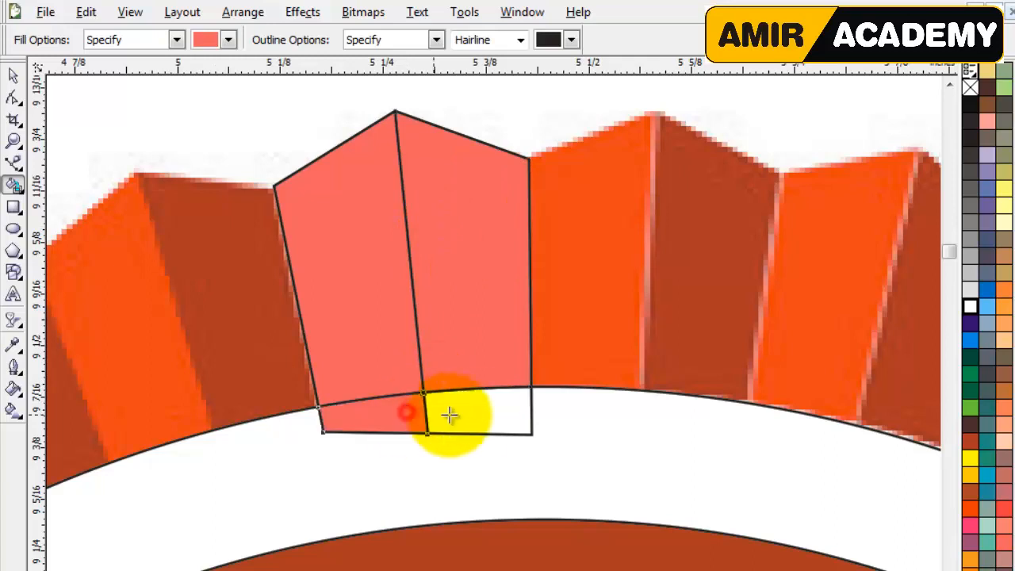
left_click(473, 413)
- Weld the upper and lower pieces of the pleat's right half, and do the same for its left half
left_click(14, 75)
left_click(478, 279, "shift")
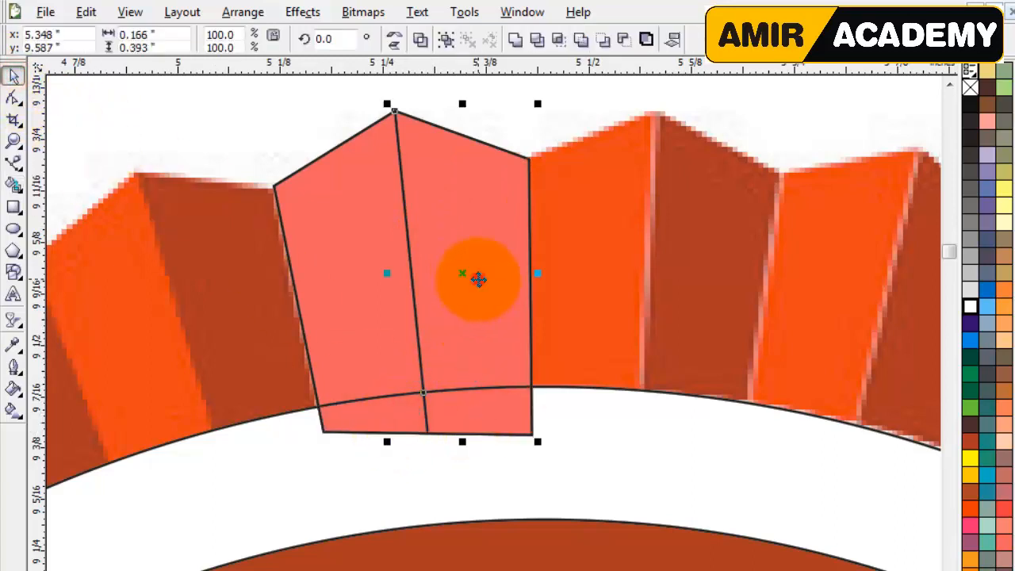
left_click(514, 41)
left_click(385, 423)
left_click(385, 229, "shift")
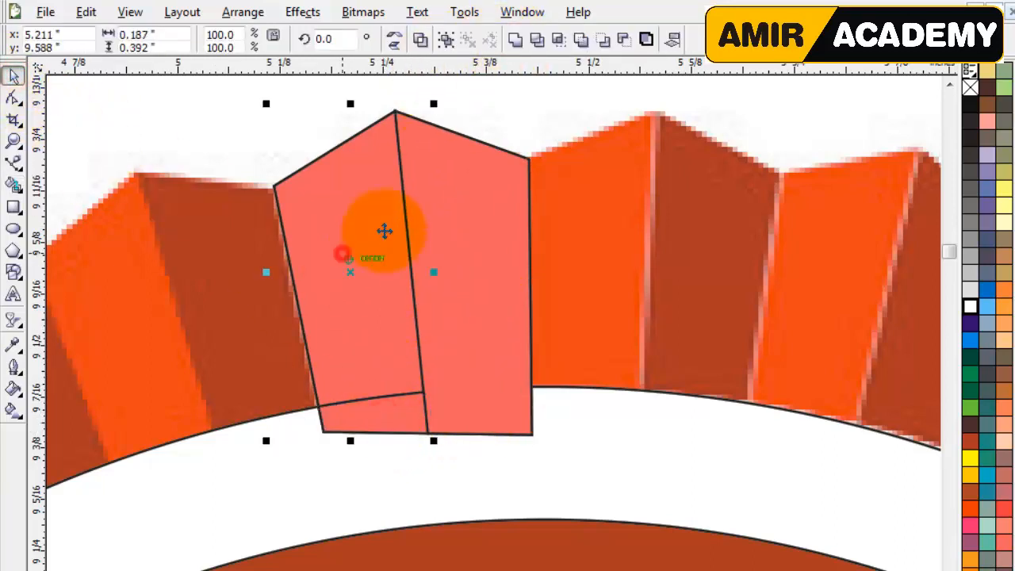
left_click(515, 41)
- Move the three circles and the traced pleat together to the empty area left of the badge
scroll(580, 420, "down", 5)
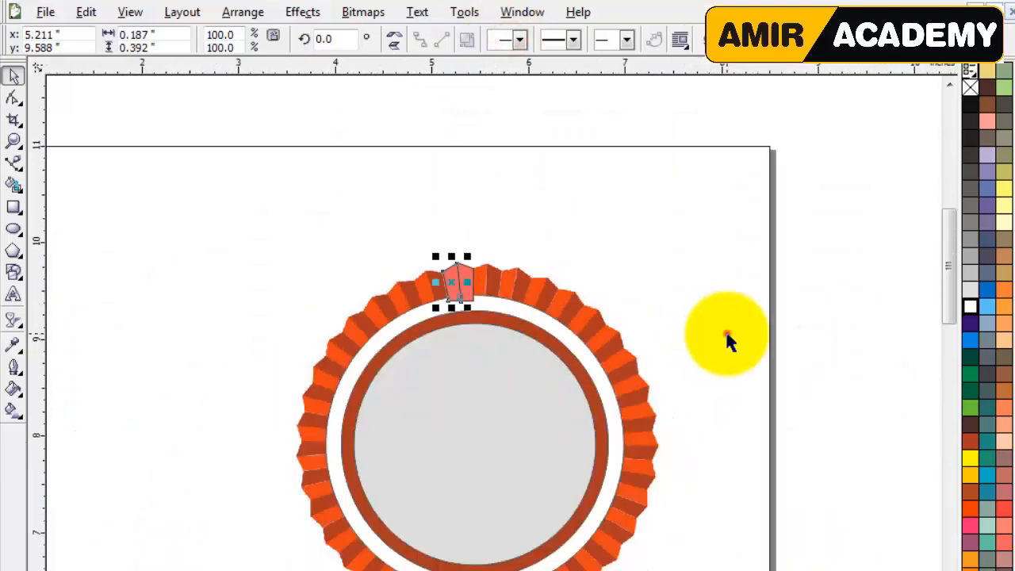
left_click(729, 340)
left_click_drag(222, 200, 721, 565)
left_click_drag(540, 430, 204, 420)
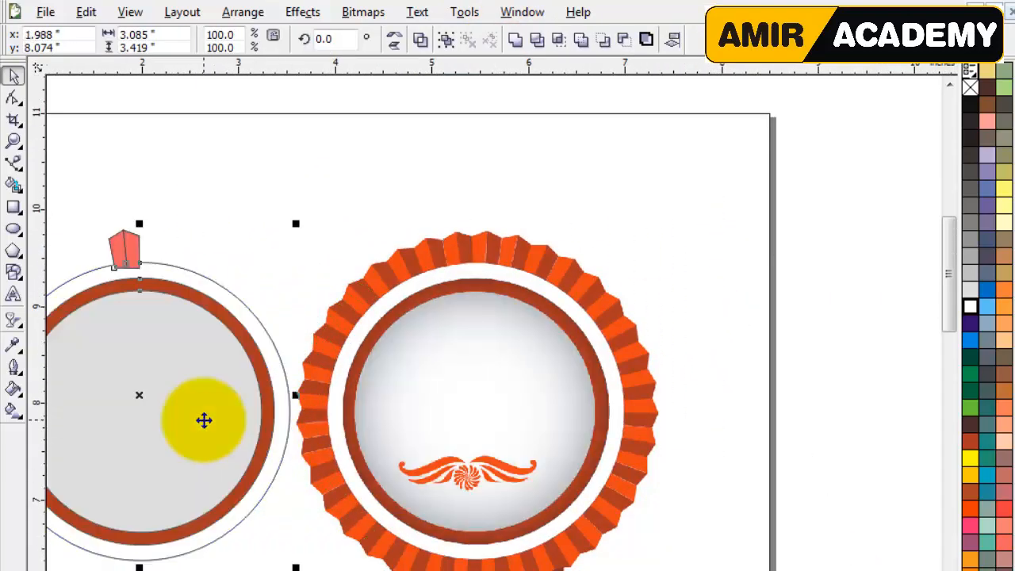
- Remove the outlines from the two halves of the traced pleat
scroll(204, 420, "down", 1)
key("F4")
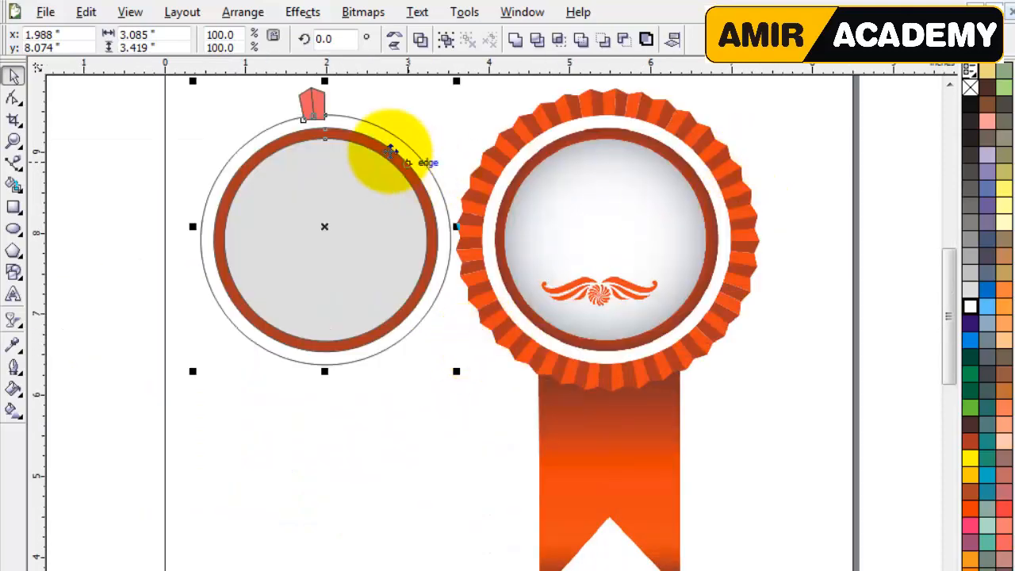
key("z")
left_click_drag(159, 83, 524, 339)
left_click_drag(557, 371, 557, 371)
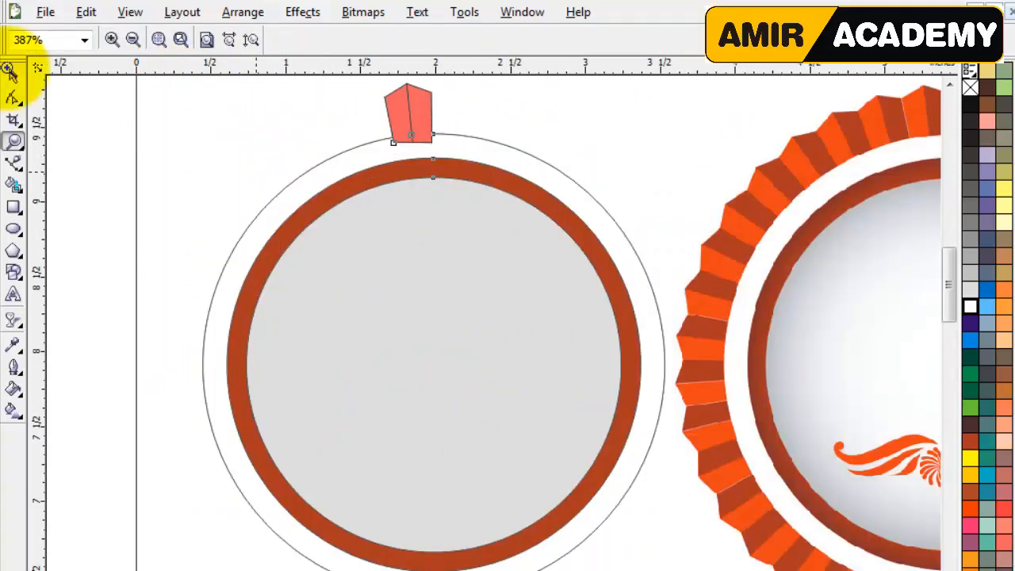
left_click(16, 77)
left_click(404, 102)
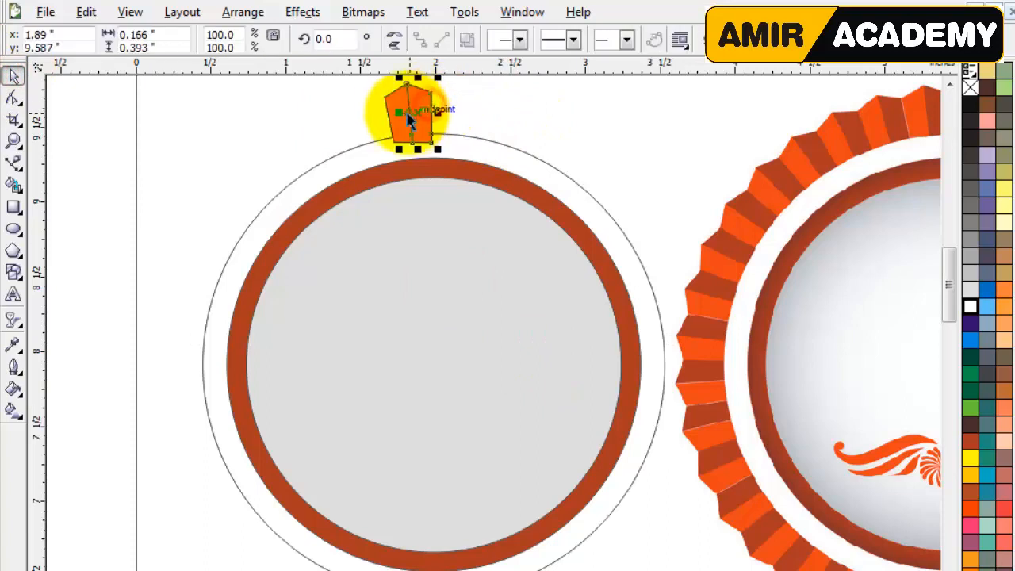
right_click(970, 89)
left_click(613, 113)
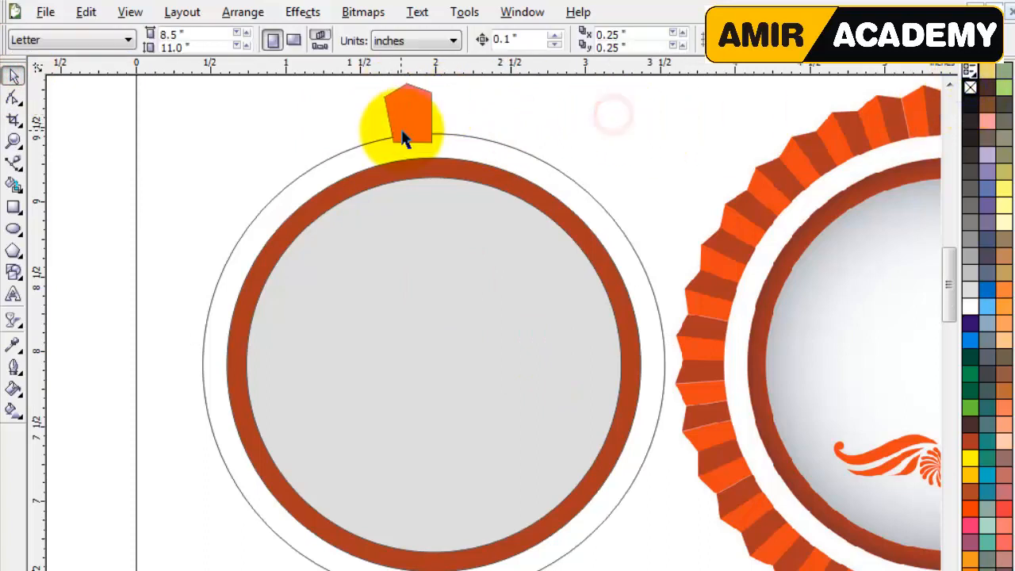
left_click_drag(424, 106, 462, 110)
key("ctrl+z")
- Fill the pleat's right half with dark rust red and its left half with bright orange
left_click(493, 120)
left_click(420, 110)
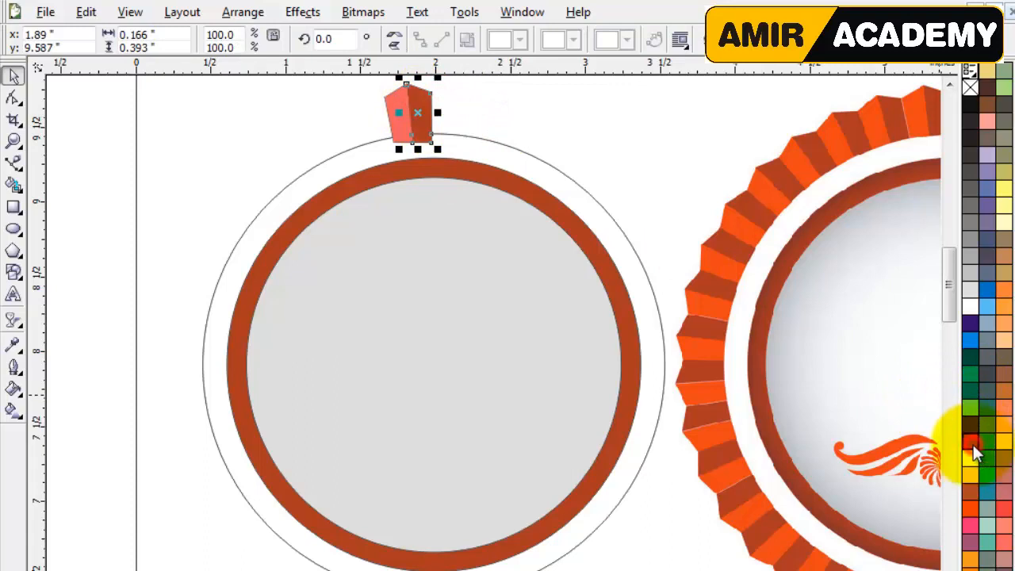
left_click(588, 123)
left_click(396, 102)
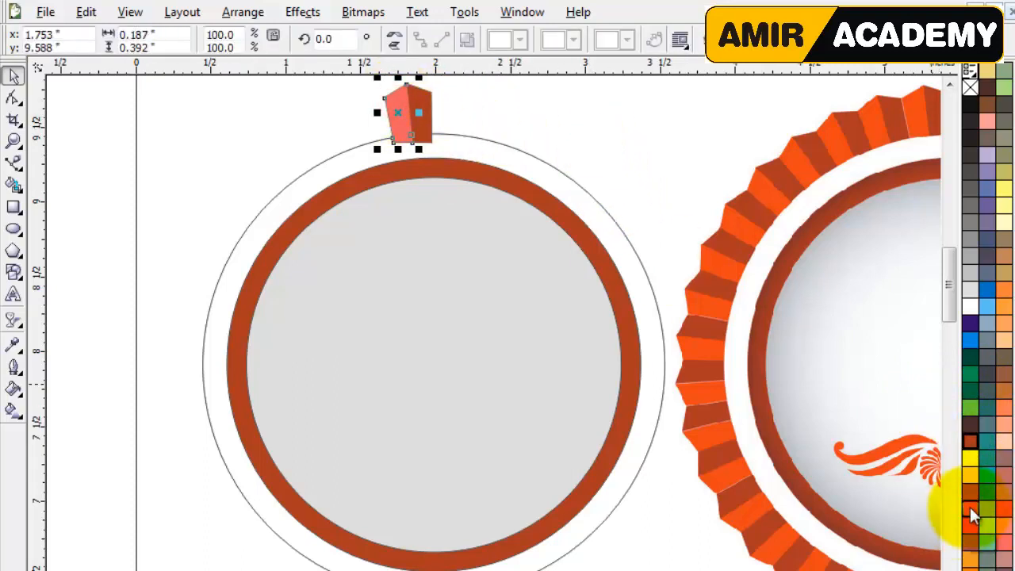
left_click(974, 515)
left_click(555, 120)
- Delete the leftover traced outline curve around the coloured pleat
key("z")
left_click_drag(361, 84, 501, 177)
left_click(13, 76)
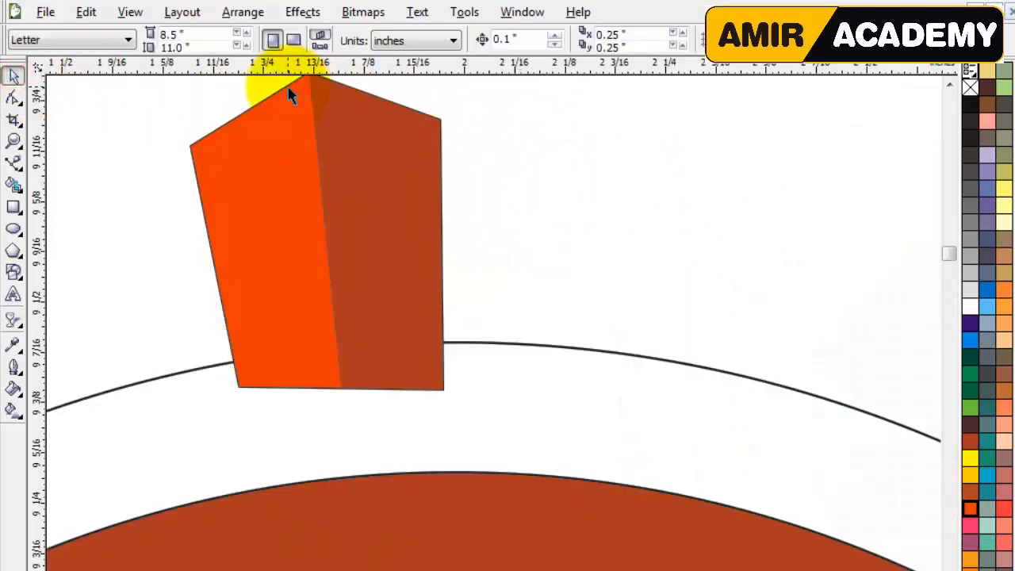
left_click_drag(284, 86, 212, 85)
key("ctrl+z")
left_click(303, 282)
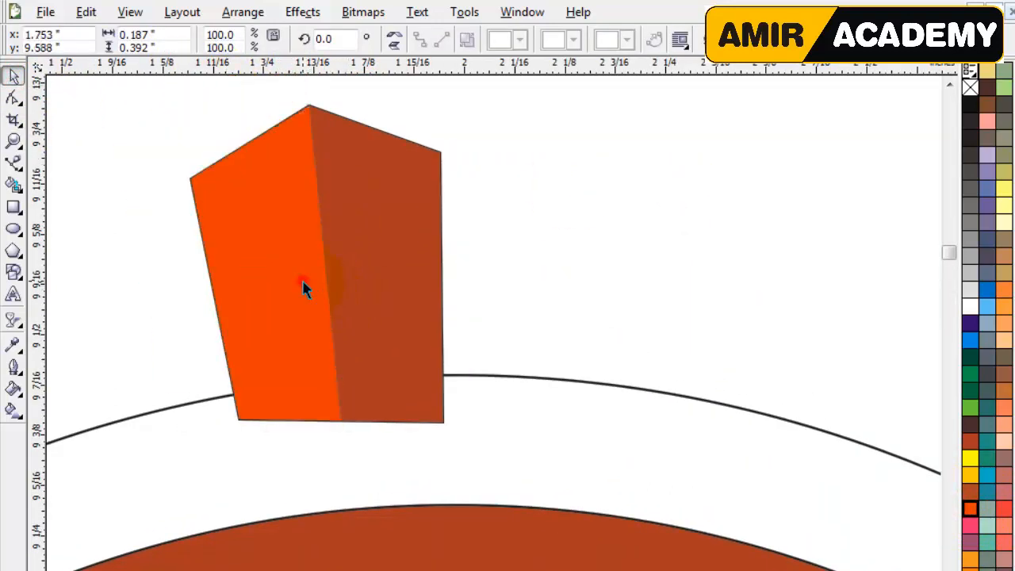
left_click_drag(319, 263, 650, 268)
key("Delete")
left_click(652, 259)
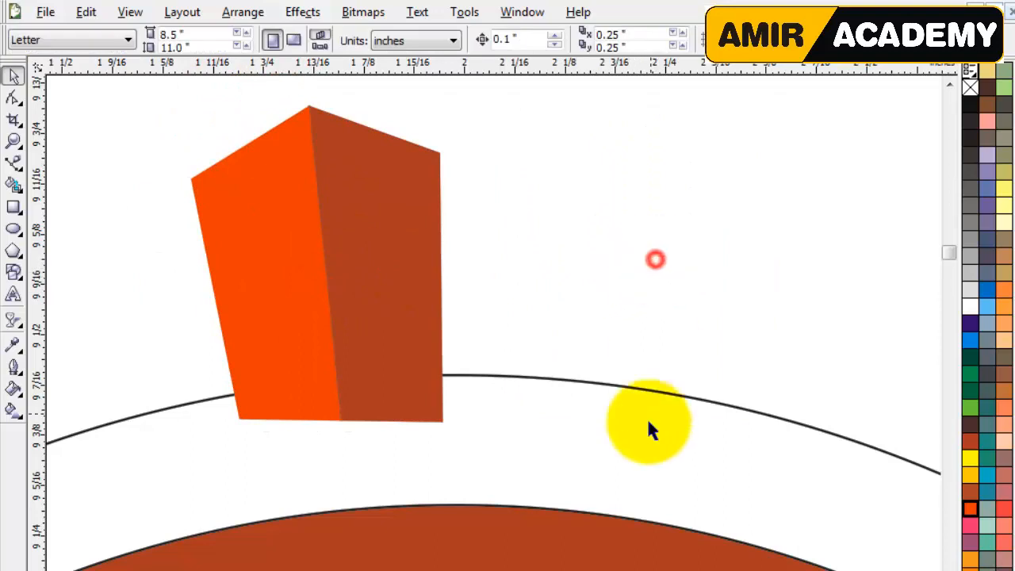
- Add the two-line Arial text note "ctrl + g group" over the pleat and set its size to 10 pt
scroll(647, 424, "down", 3)
left_click(456, 321)
scroll(459, 320, "up", 4)
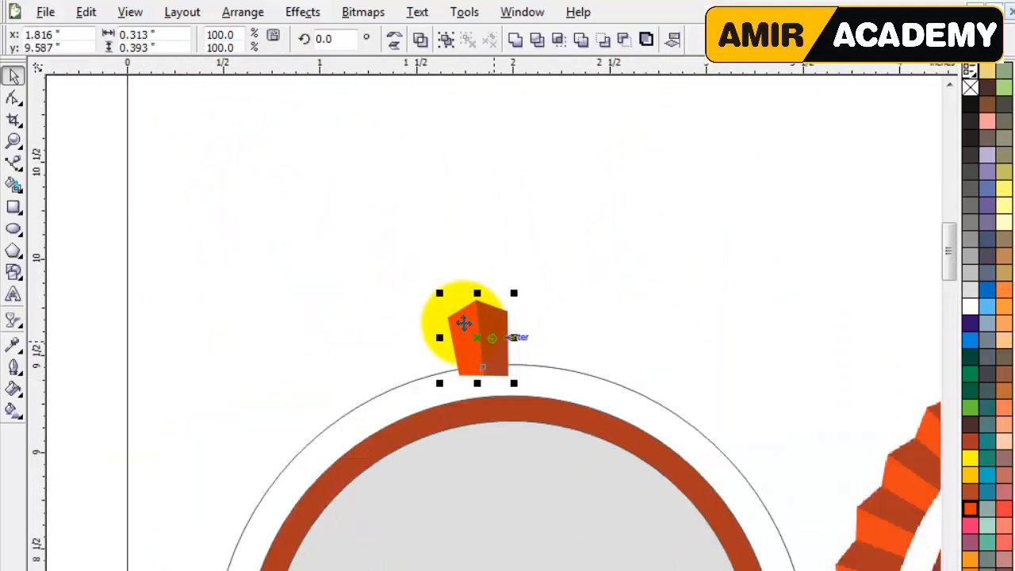
left_click(627, 337)
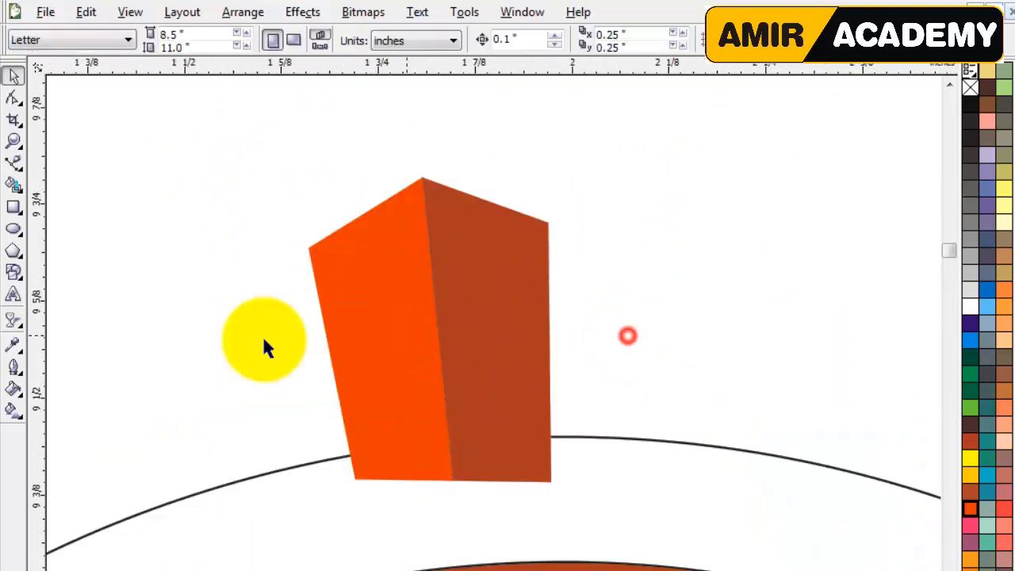
left_click(14, 294)
left_click(405, 173)
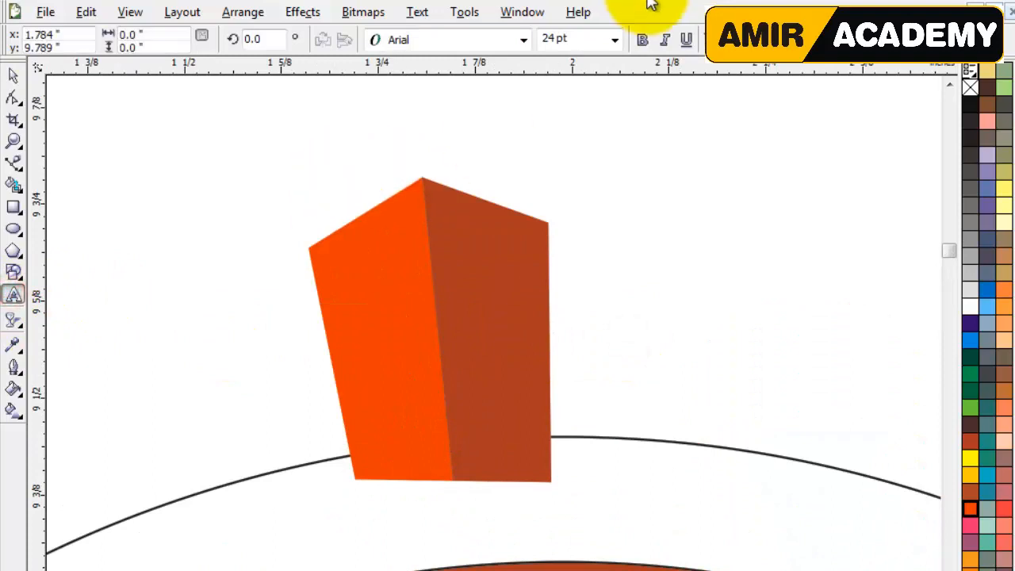
left_click(569, 39)
type("10")
key("Return")
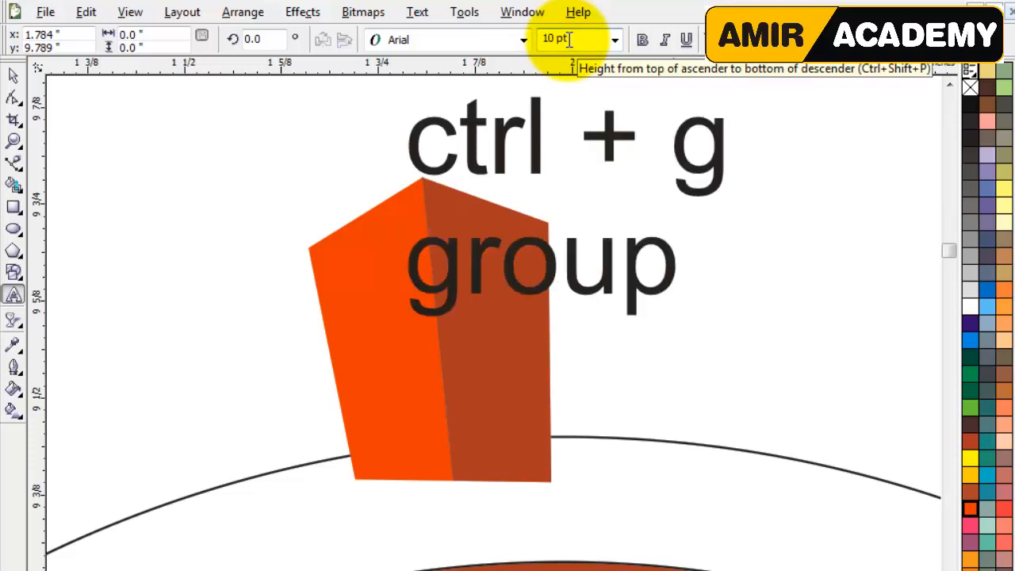
- Place the note at a smaller size beside the pleat, and group the pleat's two halves
left_click(12, 76)
left_click_drag(641, 260, 804, 258)
left_click_drag(570, 305, 638, 262)
left_click_drag(408, 279, 340, 276)
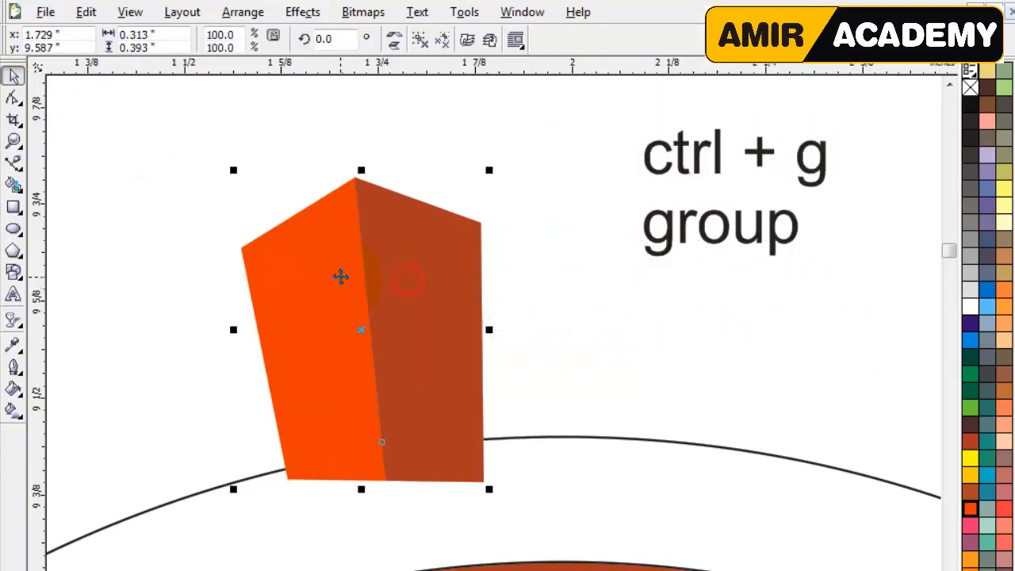
key("ctrl+z")
- Move the pleat group's rotation centre onto the centre of the circles
scroll(497, 337, "down", 1)
left_click_drag(949, 248, 950, 260)
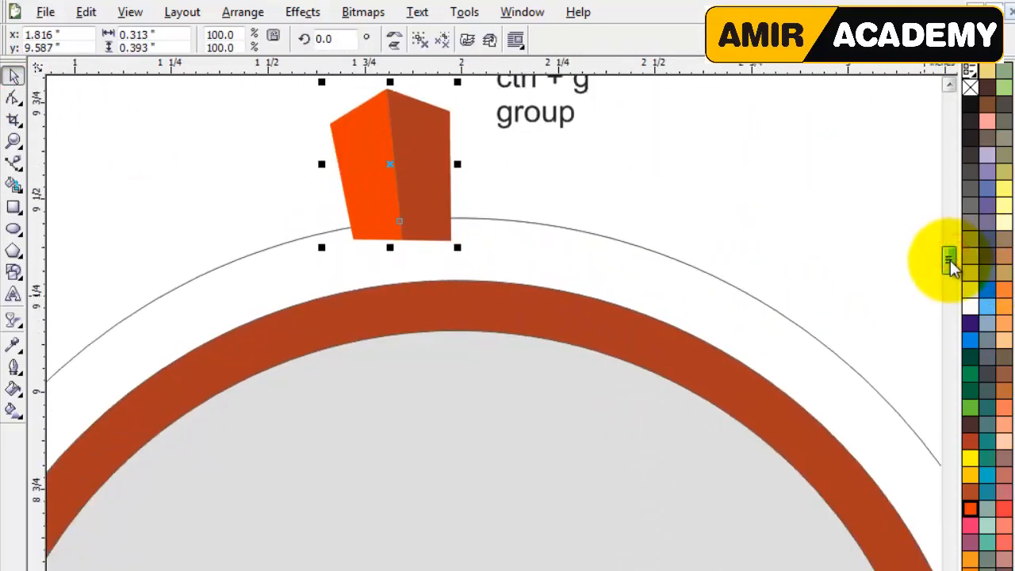
scroll(836, 474, "down", 1)
key("F4")
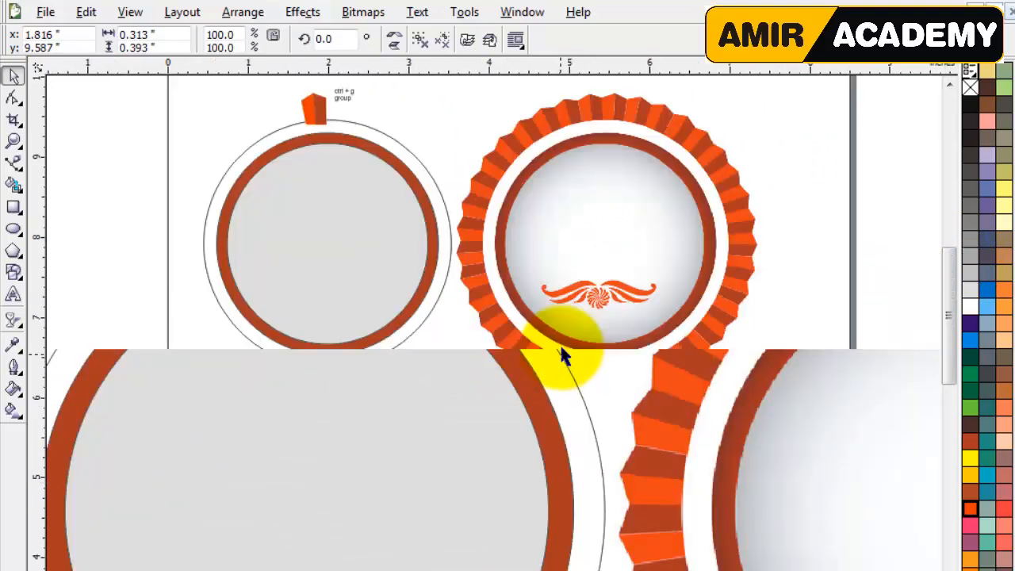
key("z")
left_click_drag(185, 94, 482, 378)
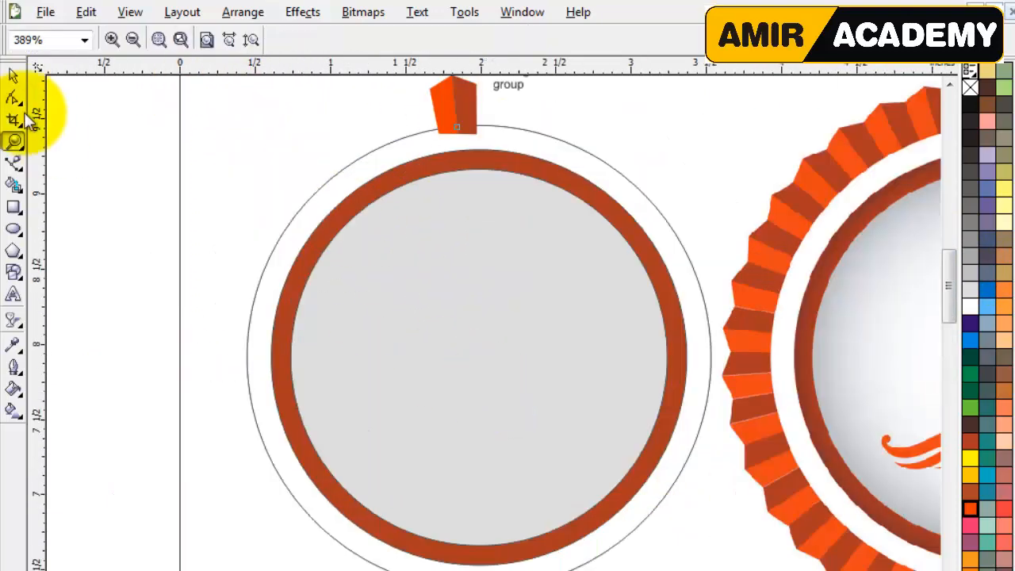
left_click(13, 76)
left_click(445, 119)
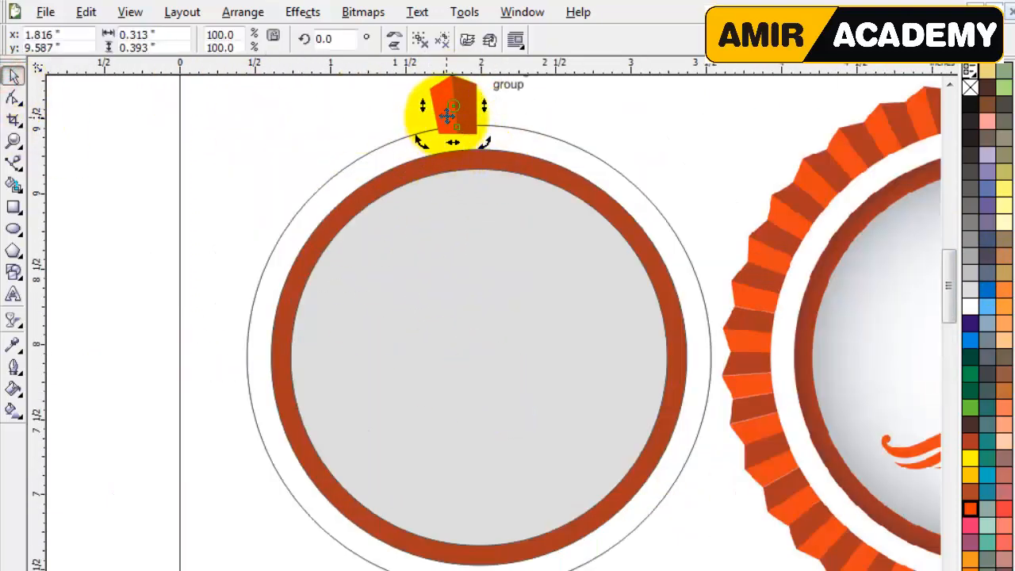
left_click_drag(452, 107, 480, 357)
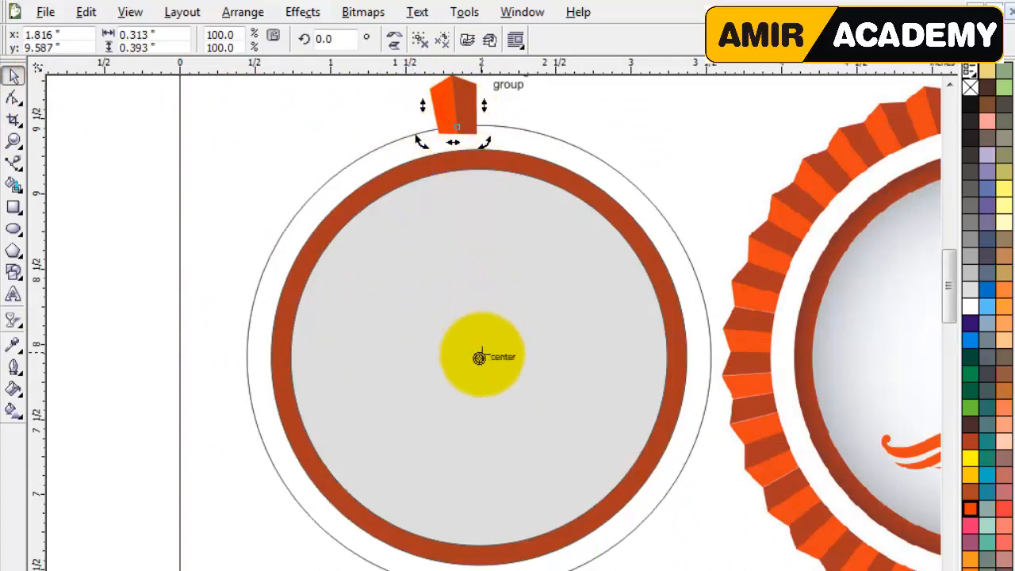
- Shift the note slightly away from the pleat and replace its text with "rotate and copy lyr round shape" on two lines
left_click(712, 97)
scroll(487, 150, "up", 1)
left_click_drag(540, 281, 577, 234)
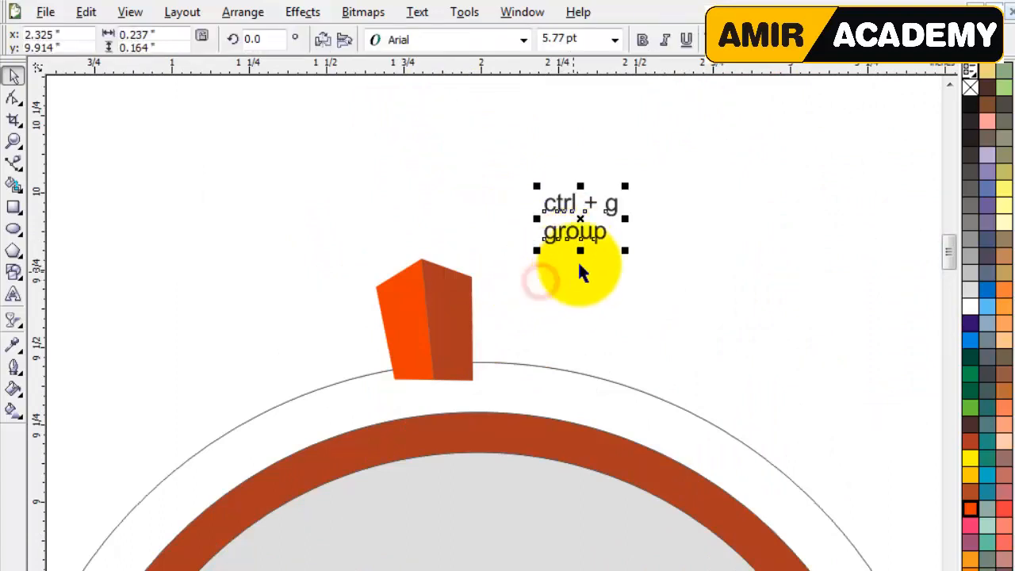
left_click(428, 265)
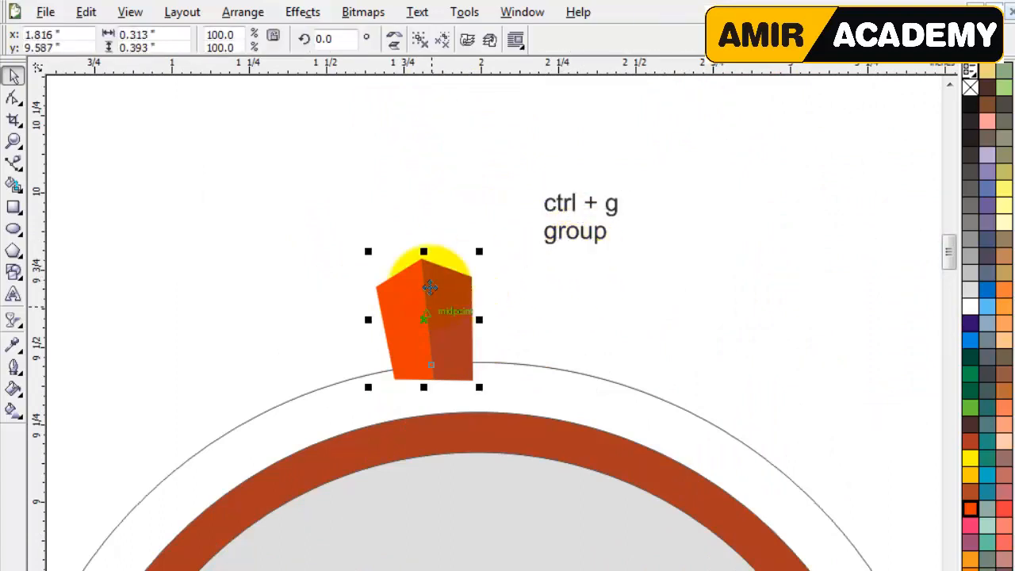
left_click(563, 235)
double_click(558, 230)
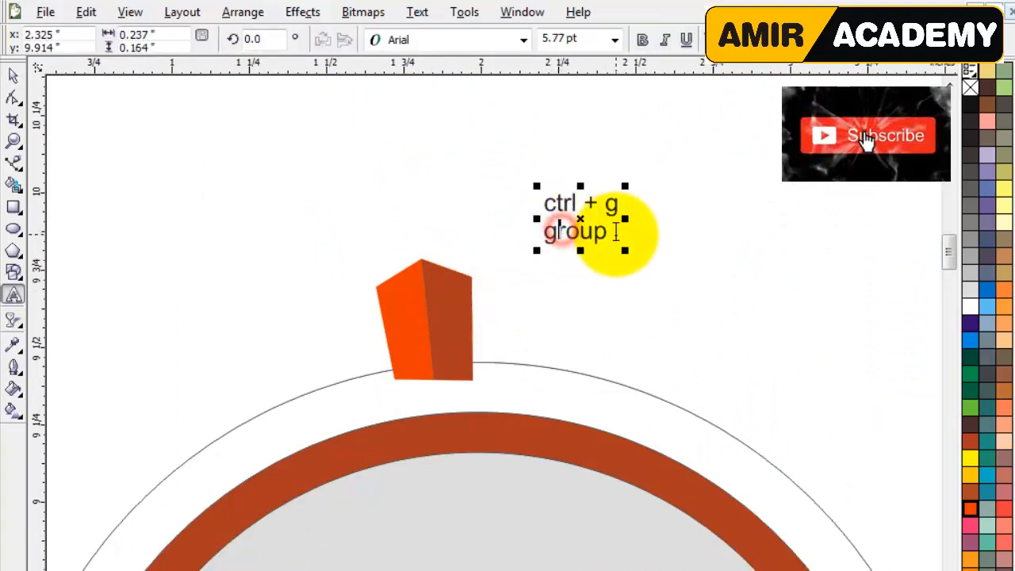
left_click_drag(616, 232, 528, 190)
key("BackSpace")
type("rotate ")
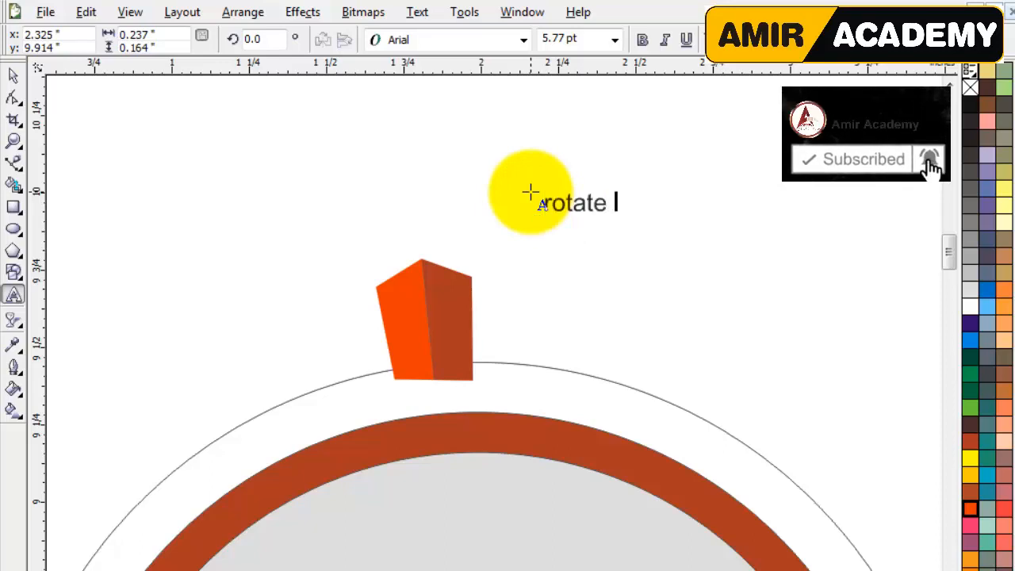
type("and copy lyr")
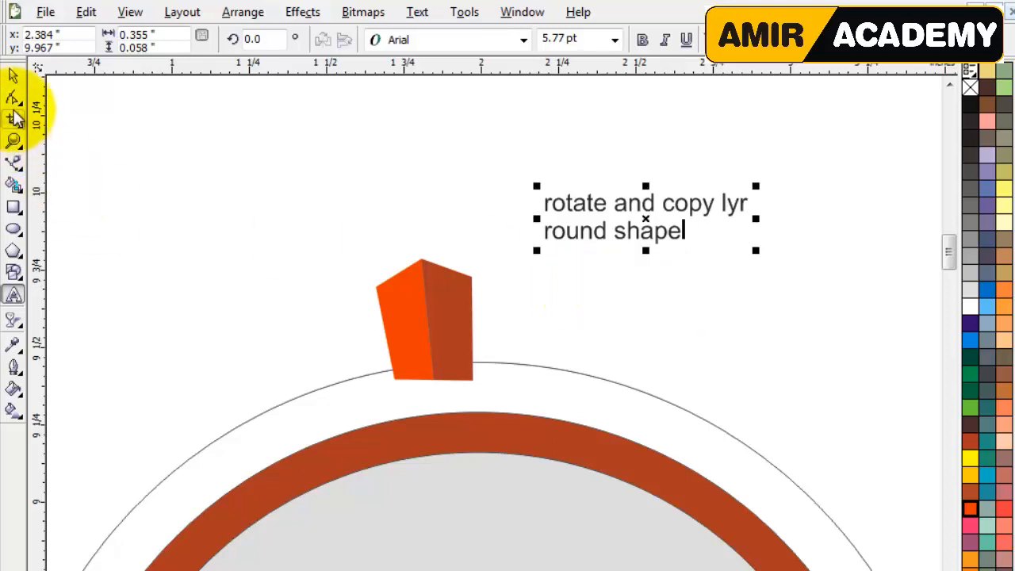
left_click(12, 75)
- Rotate a copy of the pleat to 350.3° about the circles' centre so it adjoins the original
scroll(467, 328, "up", 3)
left_click(421, 279)
left_click(423, 323)
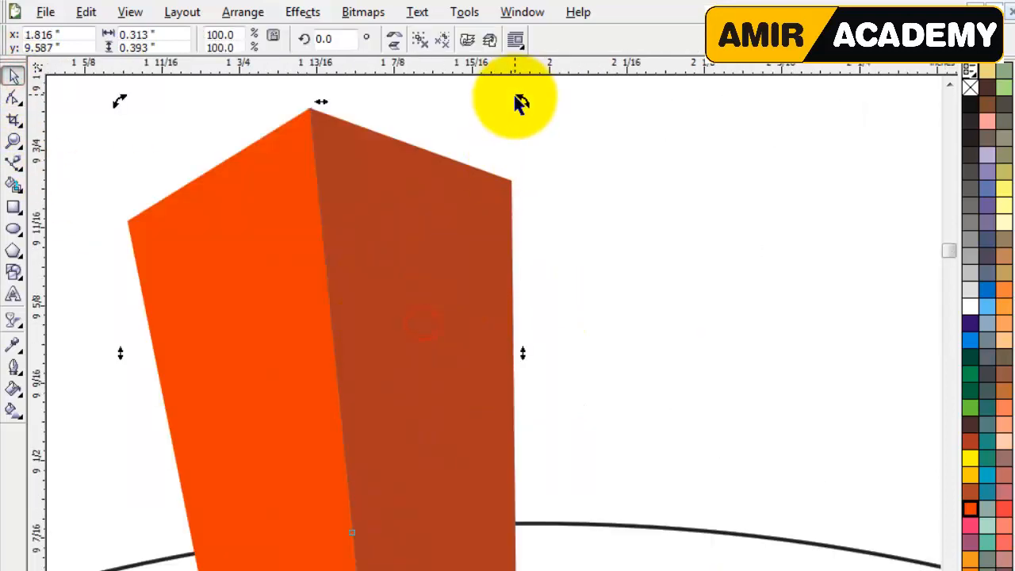
left_click_drag(520, 100, 909, 174)
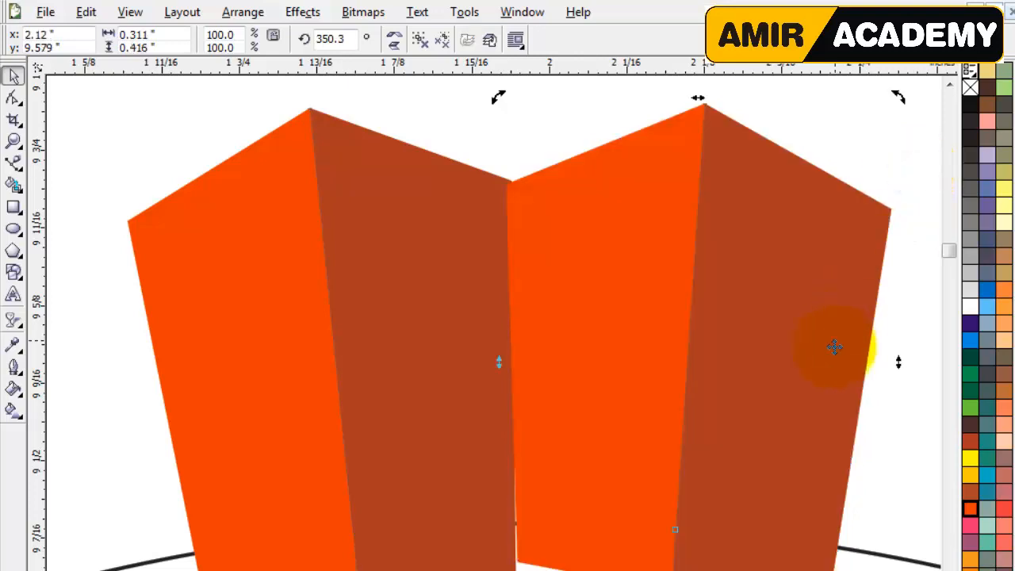
- Repeat the rotated pleat copy around the circles until the pleats form a full ring
scroll(833, 346, "down", 2)
key("ctrl+r")
key("ctrl+r")
key("ctrl+r")
key("ctrl+r")
key("ctrl+r")
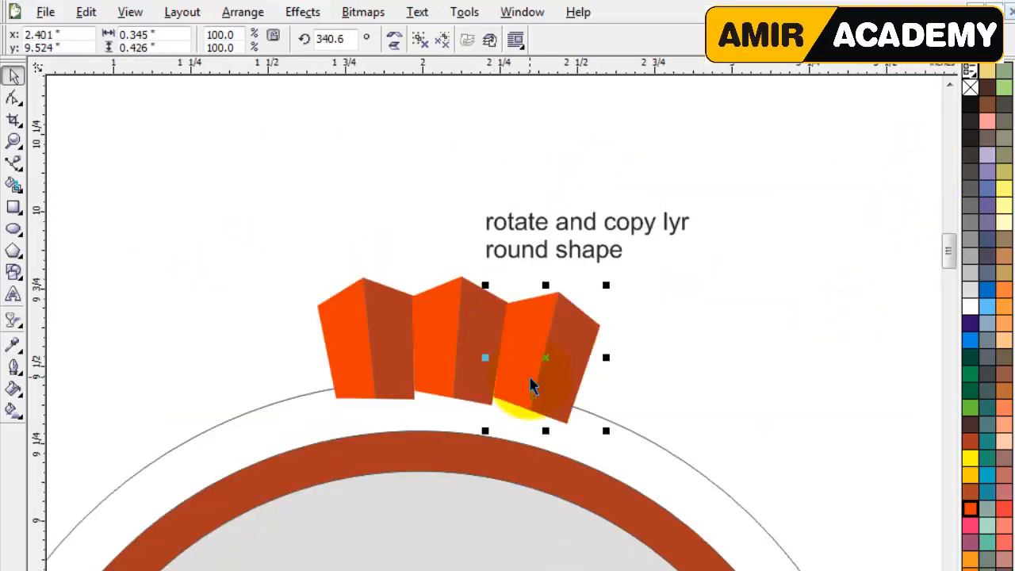
scroll(531, 386, "down", 1)
scroll(500, 367, "down", 1)
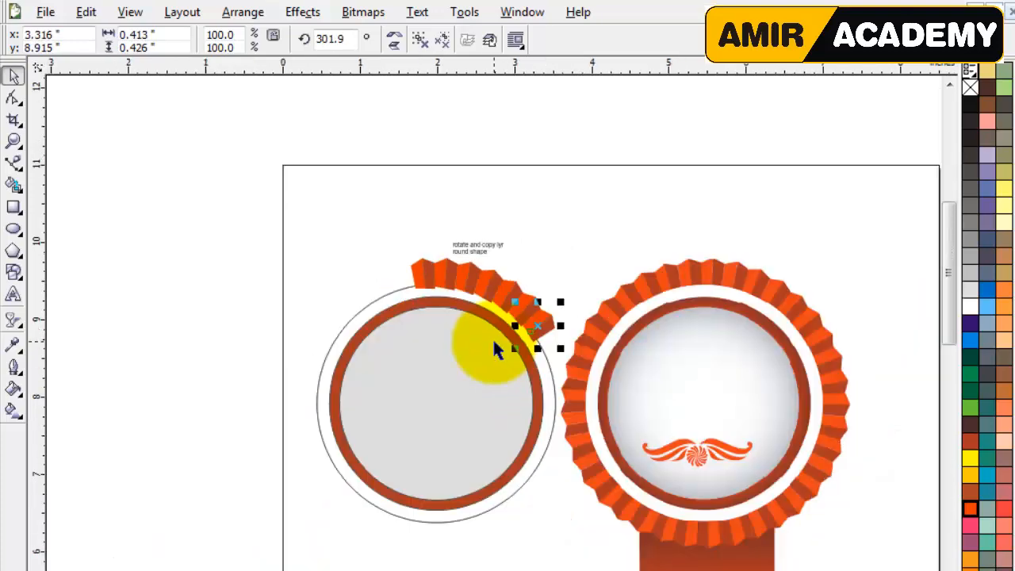
key("ctrl+r")
key("ctrl+r")
key("ctrl+r")
scroll(445, 390, "up", 1)
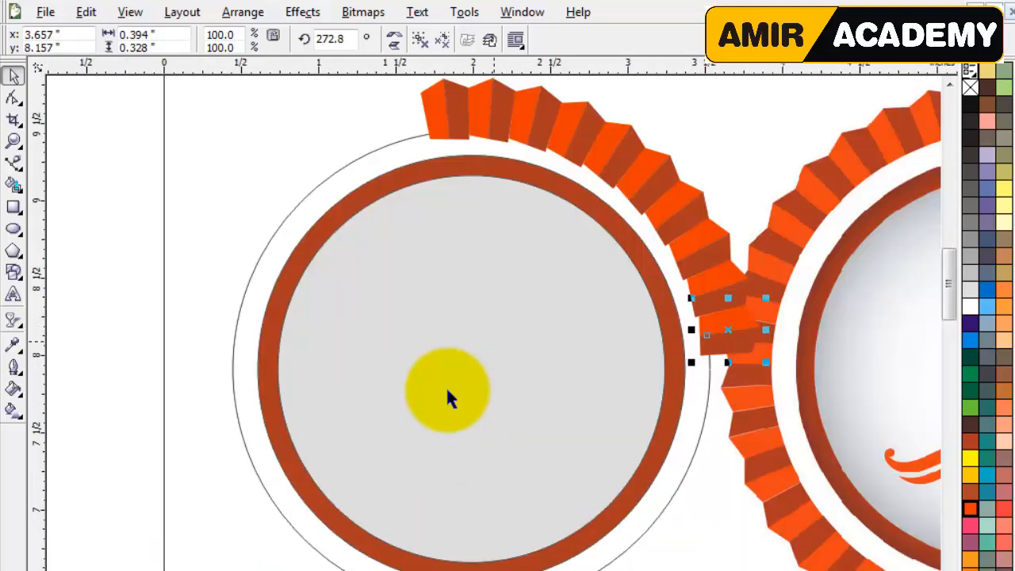
key("ctrl+r")
key("ctrl+r")
key("ctrl+r")
key("ctrl+r")
key("ctrl+r")
key("ctrl+r")
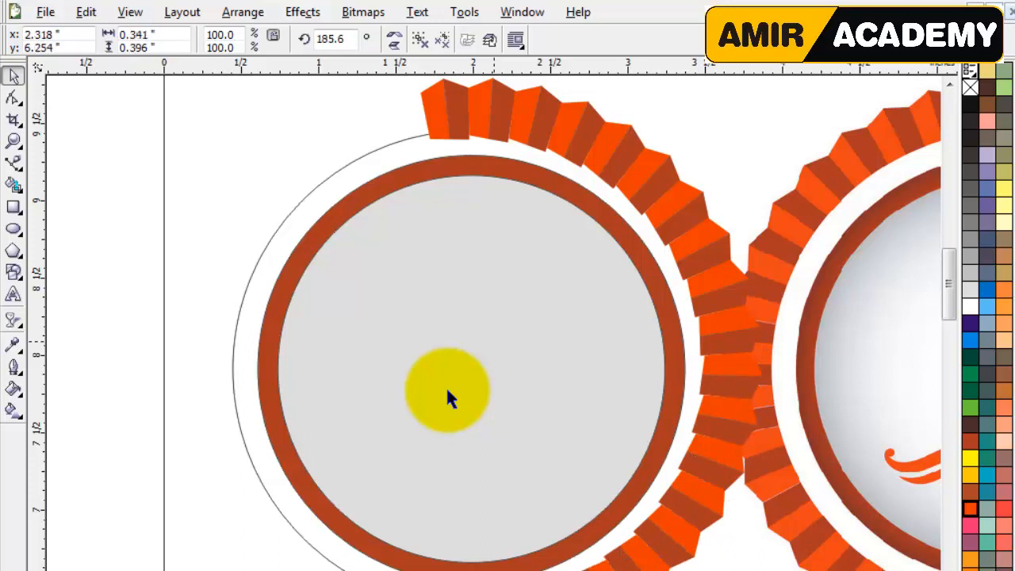
key("ctrl+r")
key("ctrl+r")
key("ctrl+r")
key("ctrl+r")
key("ctrl+r")
key("ctrl+r")
key("ctrl+r")
key("ctrl+r")
key("ctrl+r")
key("ctrl+r")
key("ctrl+r")
key("ctrl+r")
key("ctrl+r")
key("ctrl+r")
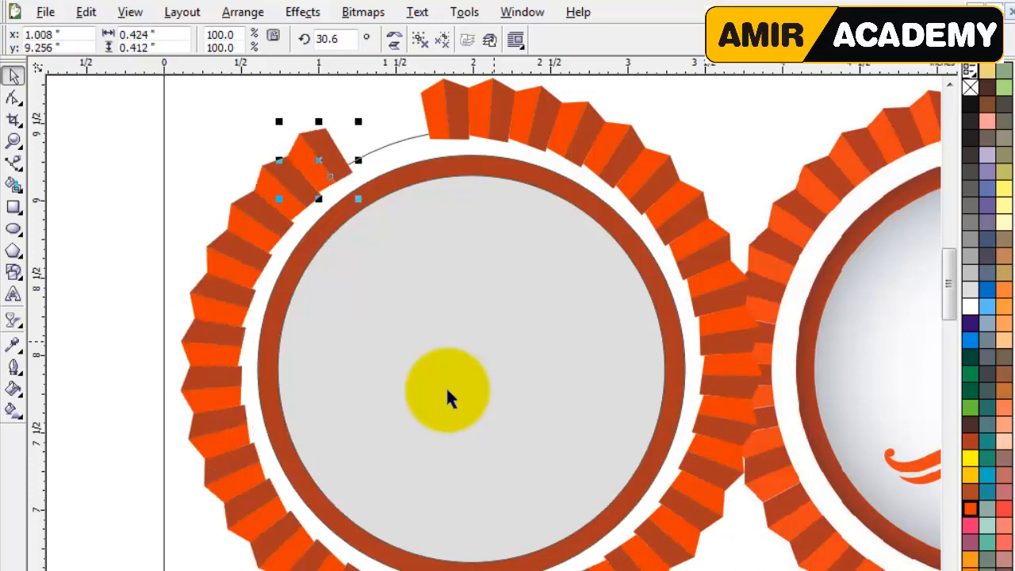
left_click(708, 117)
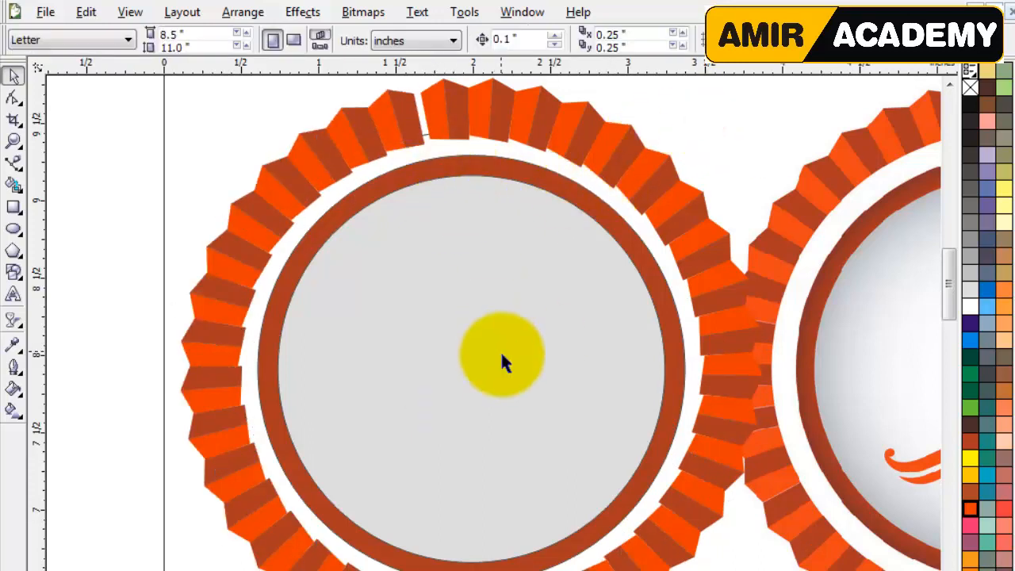
- Bring the grouped circles in front of the pleat ring and remove their outlines
left_click_drag(488, 335, 418, 385)
key("ctrl+z")
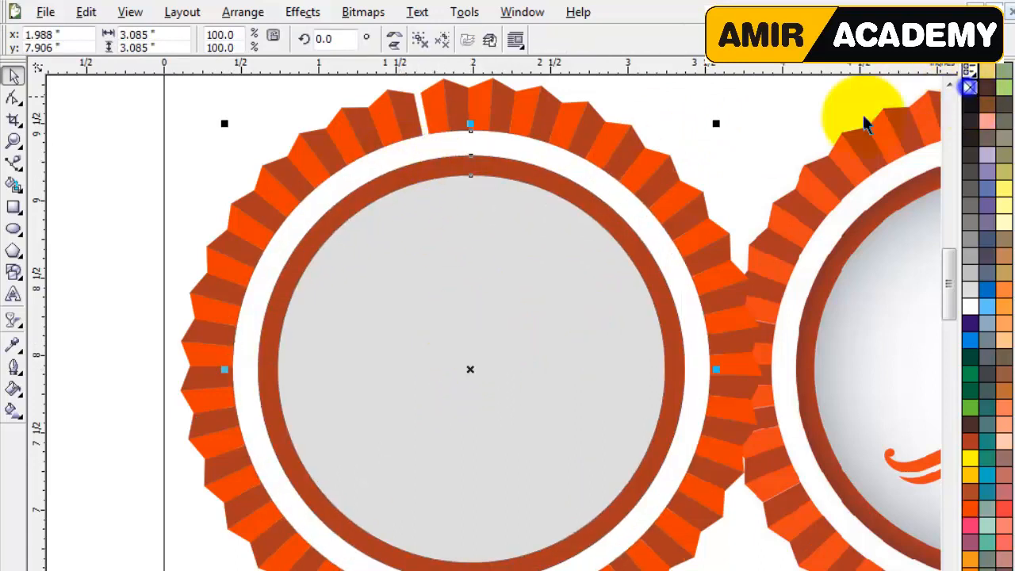
left_click(156, 176)
- Add a third line reading "ctrl + D for repeat commad" to the note above the pleat ring
scroll(430, 95, "up", 2)
scroll(494, 219, "down", 2)
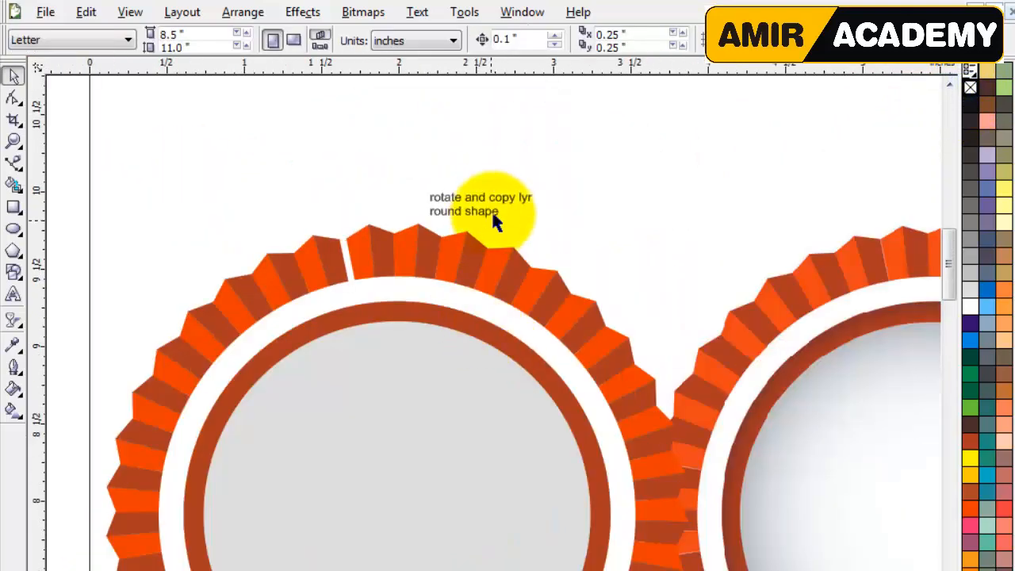
left_click(485, 208)
scroll(486, 208, "up", 3)
key("F8")
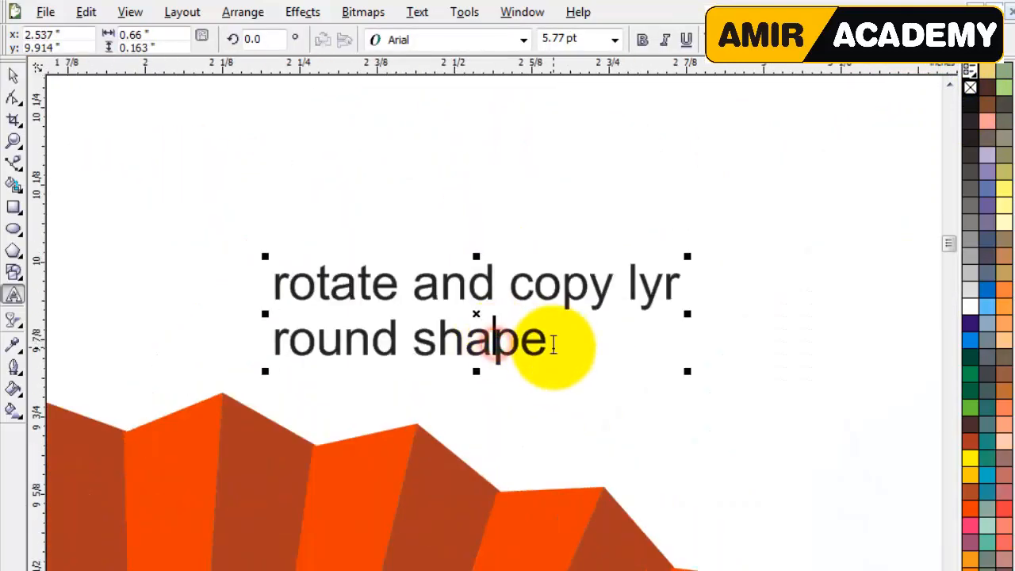
left_click(551, 347)
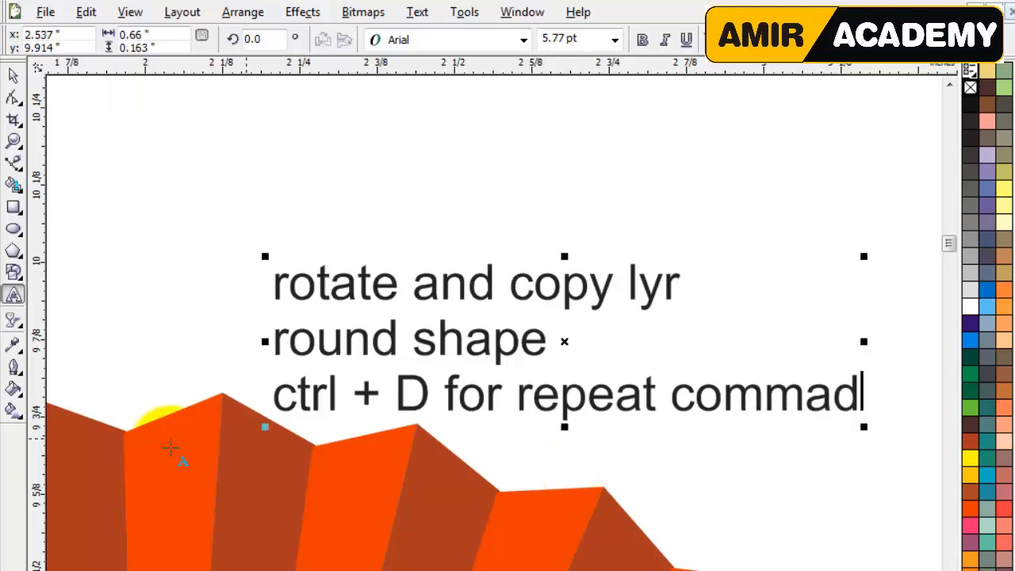
- Move the note away from the pleats and delete it
left_click(14, 76)
left_click_drag(493, 277, 555, 224)
key("Delete")
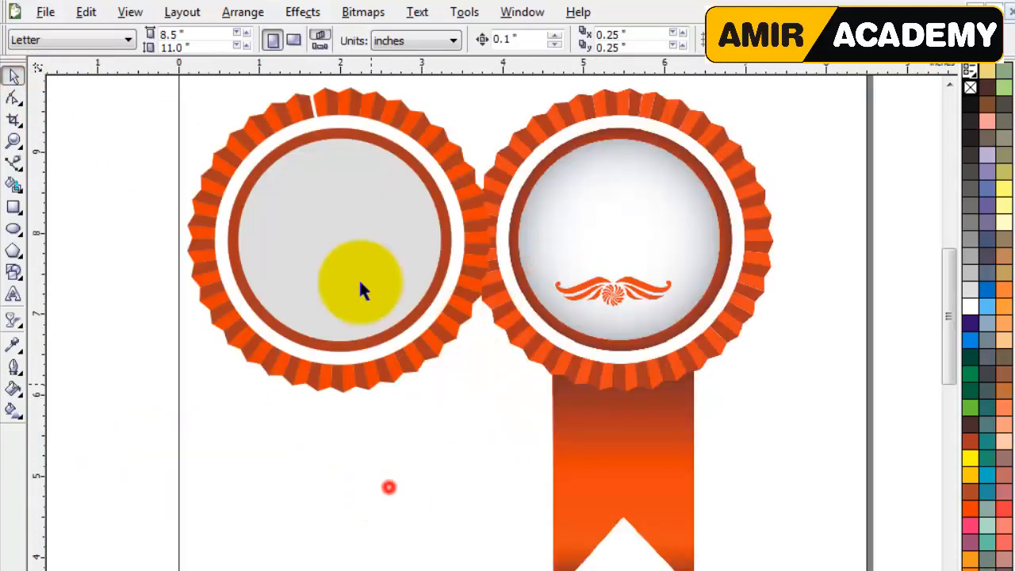
- Try to nudge the pleat beside the ring's gap to close the opening
key("z")
left_click_drag(143, 85, 555, 405)
left_click(13, 75)
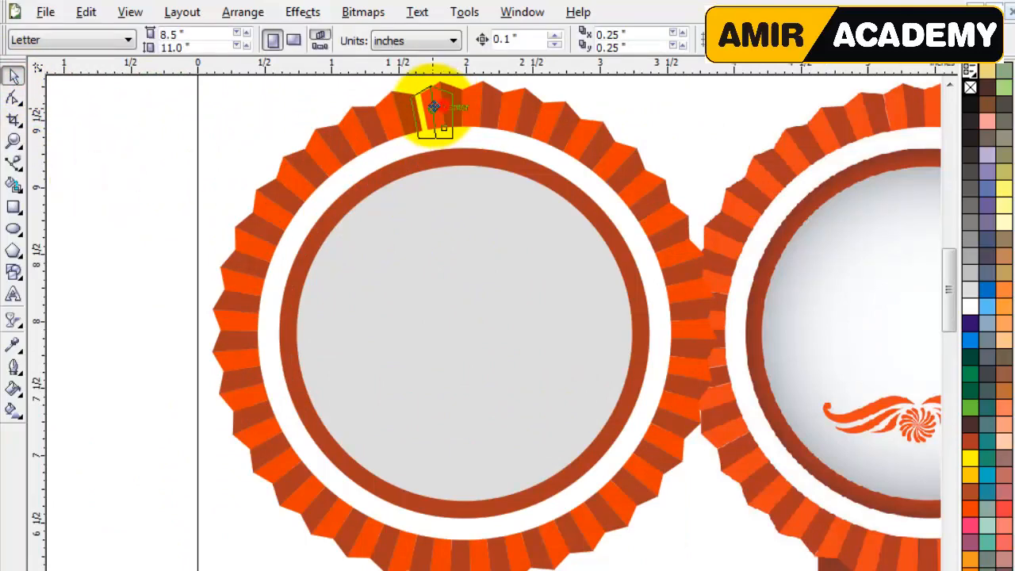
left_click_drag(433, 106, 442, 109)
left_click(650, 120)
- Move the circle group off the pleat ring and group all the pleats together
left_click_drag(616, 244, 938, 350)
left_click_drag(727, 351, 815, 312)
scroll(482, 299, "down", 1)
left_click_drag(247, 196, 612, 505)
- Align the circle group to the pleat ring's centre both horizontally and vertically
left_click(680, 403)
left_click(486, 260, "shift")
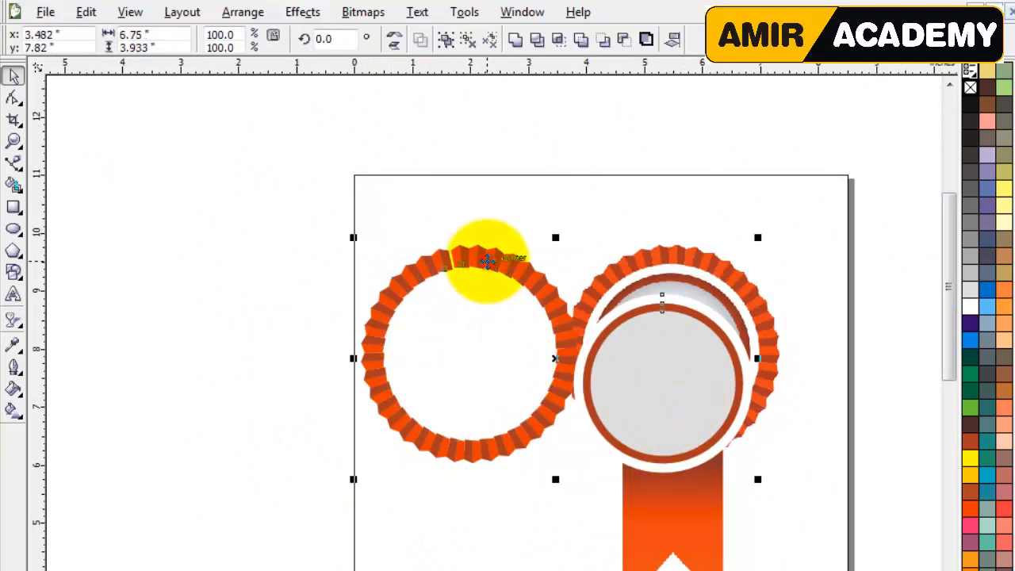
key("c")
key("e")
left_click(532, 177)
- Flip the pleat ring vertically and horizontally so its gap sits at the bottom of the badge
key("z")
left_click_drag(304, 214, 648, 471)
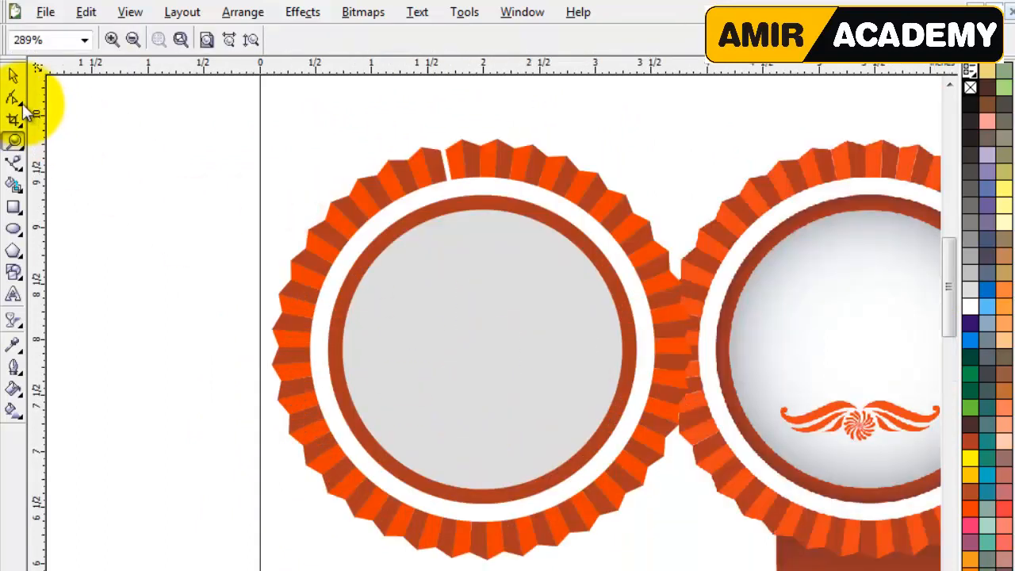
left_click(12, 75)
left_click(453, 149)
left_click(394, 45)
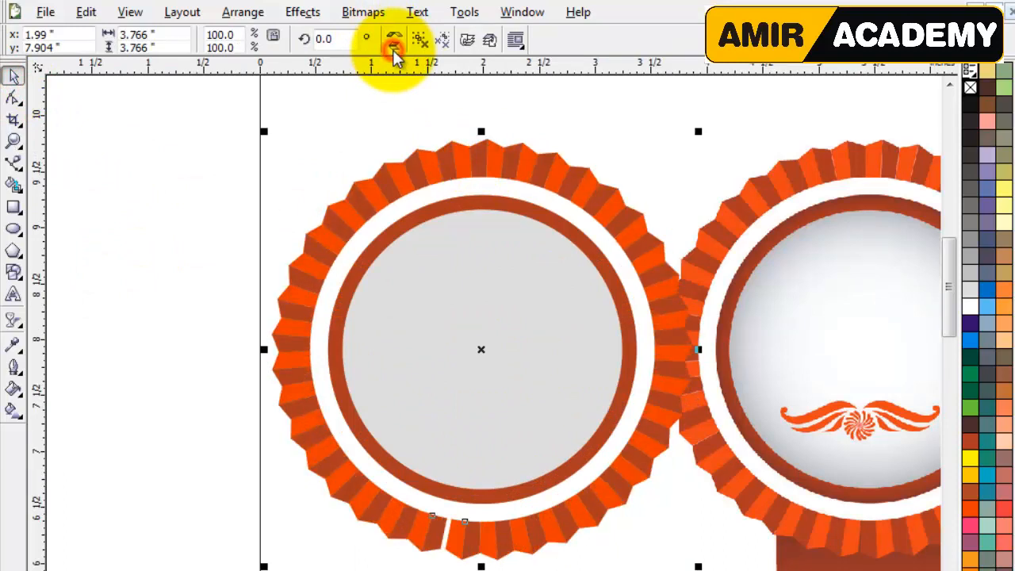
left_click(394, 38)
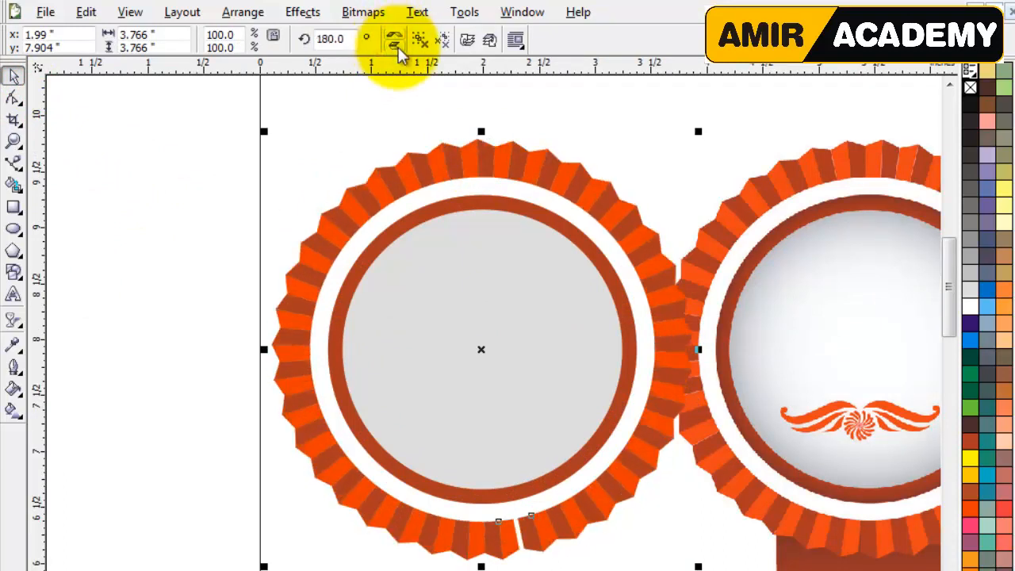
left_click(391, 37)
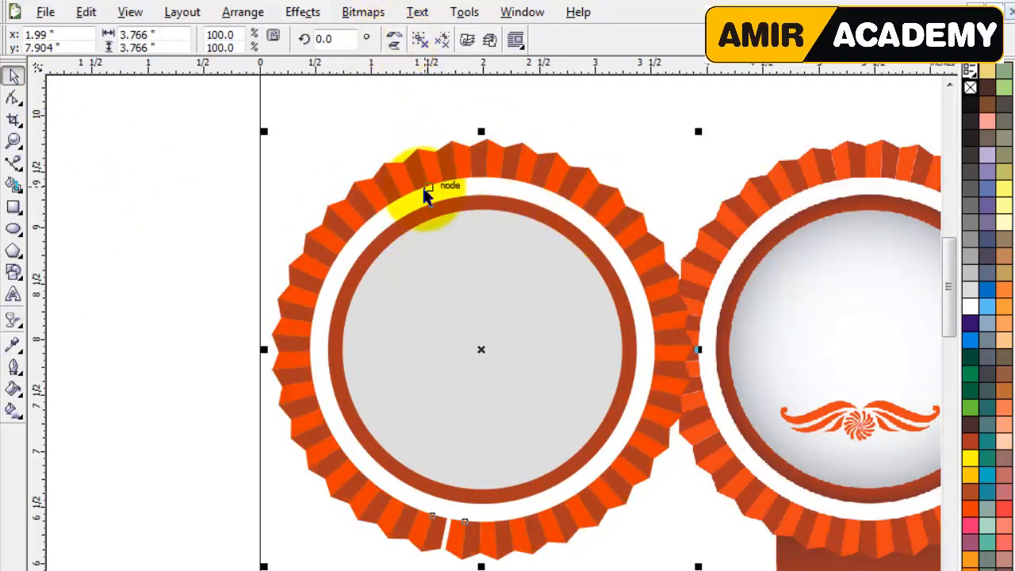
left_click(393, 38)
left_click(220, 279)
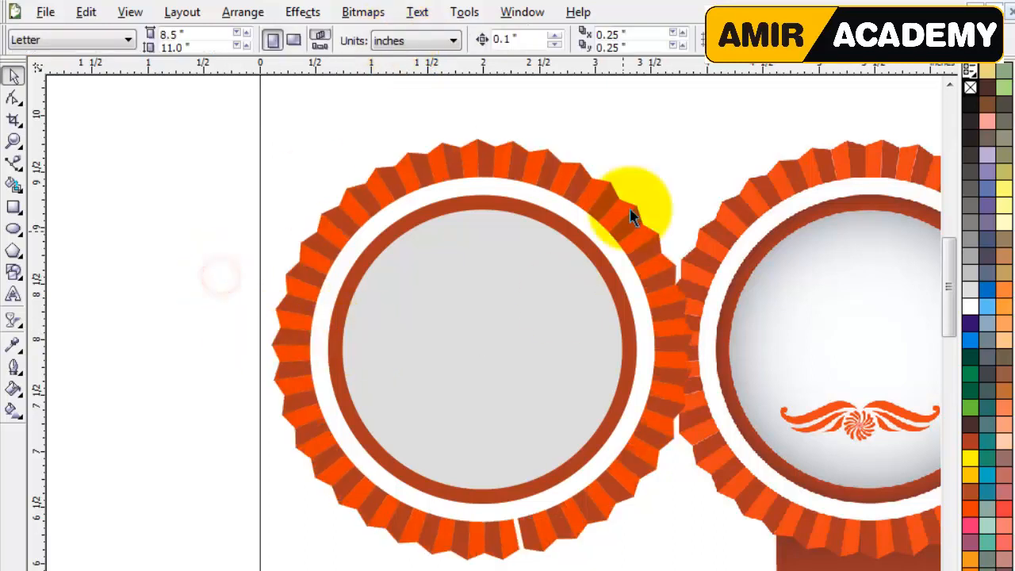
- Draw a narrow upright rectangle about 0.52 by 2.07 inches across the bottom of the pleat ring
scroll(543, 543, "up", 2)
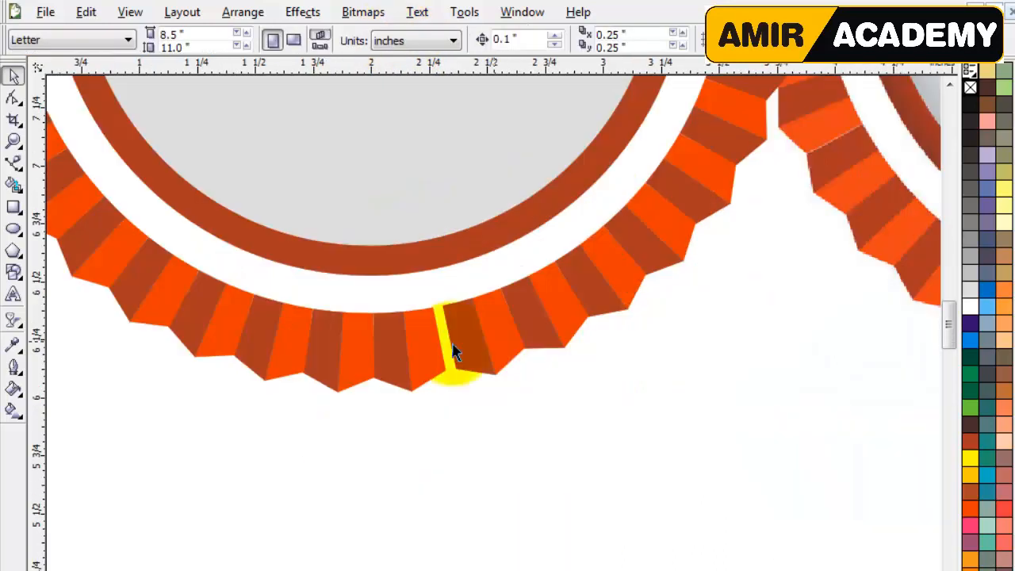
left_click(14, 206)
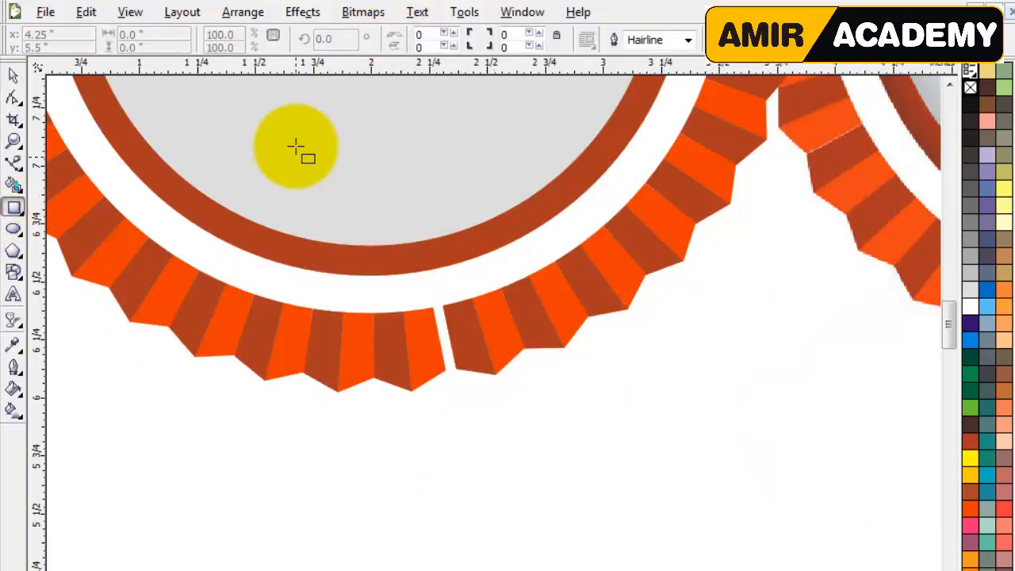
left_click_drag(294, 141, 416, 544)
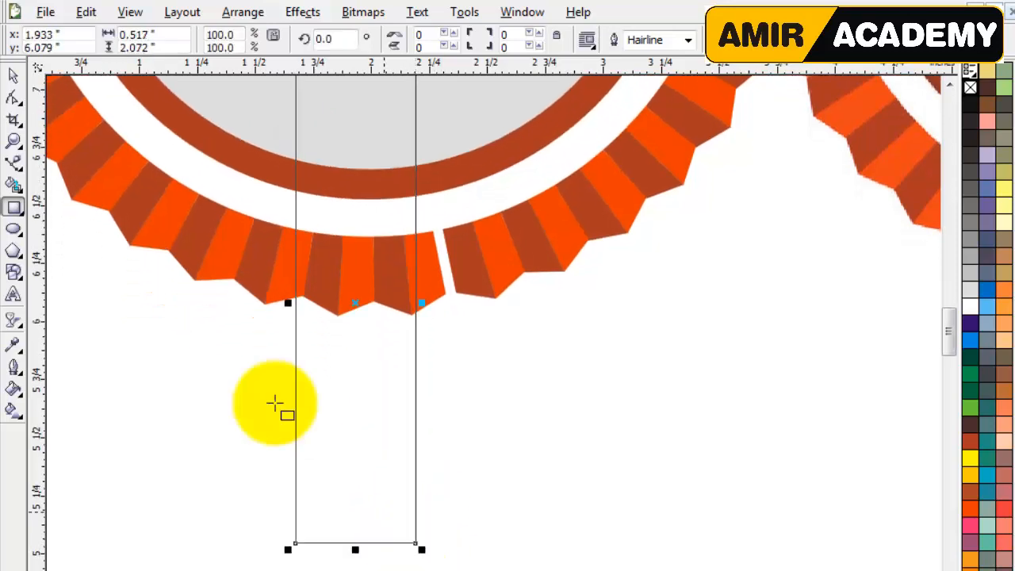
- Centre the rectangle horizontally on the circles and move it slightly downward
left_click(13, 74)
left_click(455, 129, "shift")
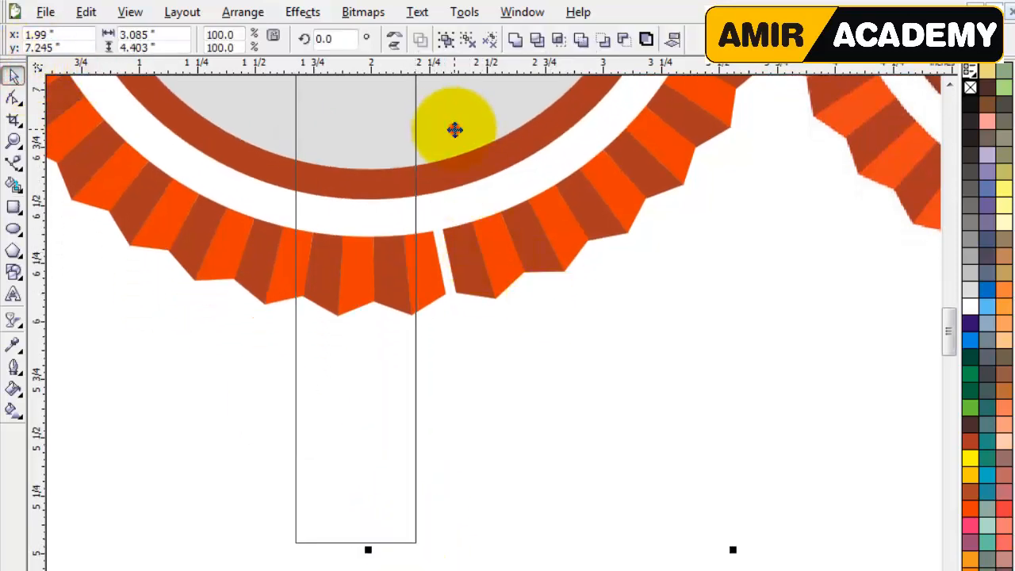
key("c")
left_click(539, 405)
scroll(476, 339, "down", 2)
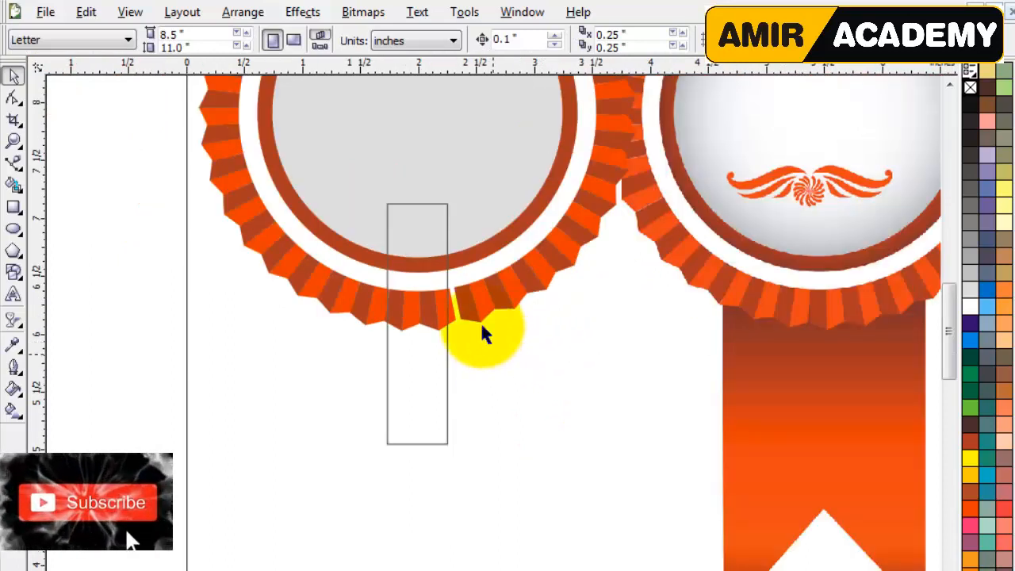
left_click_drag(424, 210, 409, 245)
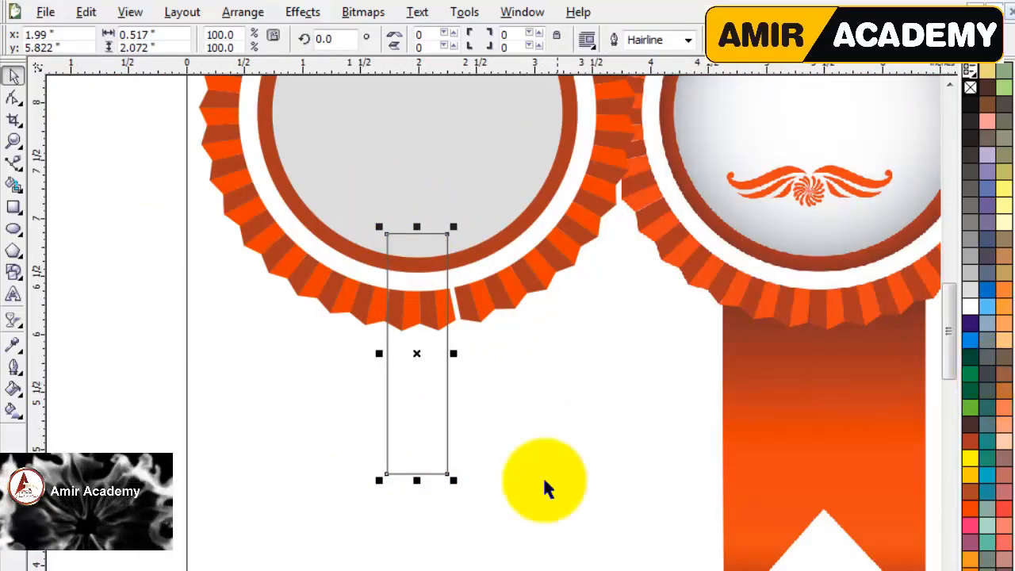
- Fill the rectangle with a vertical linear gradient of rust brown at both ends and bright orange in the middle
left_click(13, 410)
left_click_drag(412, 235, 417, 460)
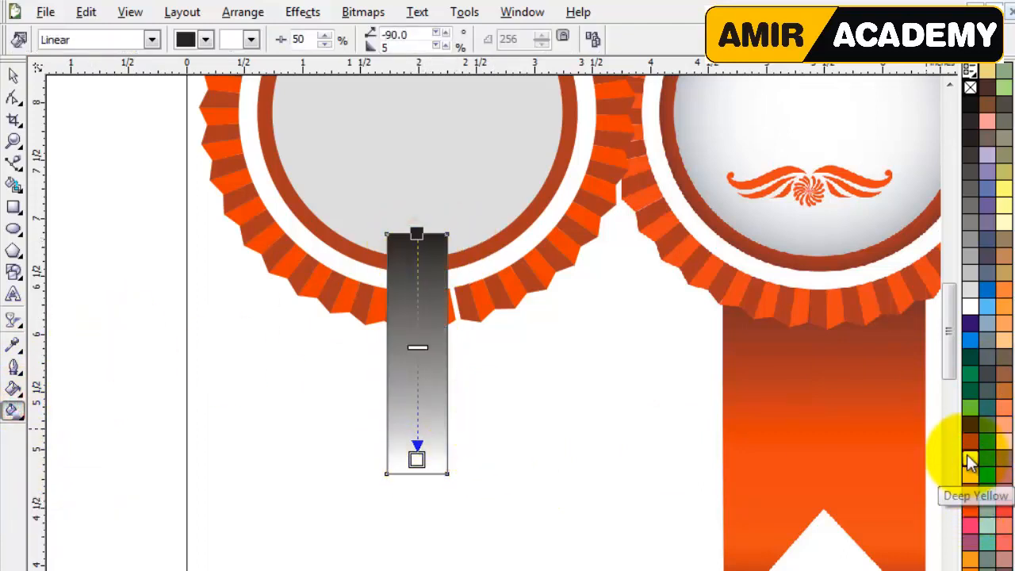
left_click_drag(970, 441, 411, 231)
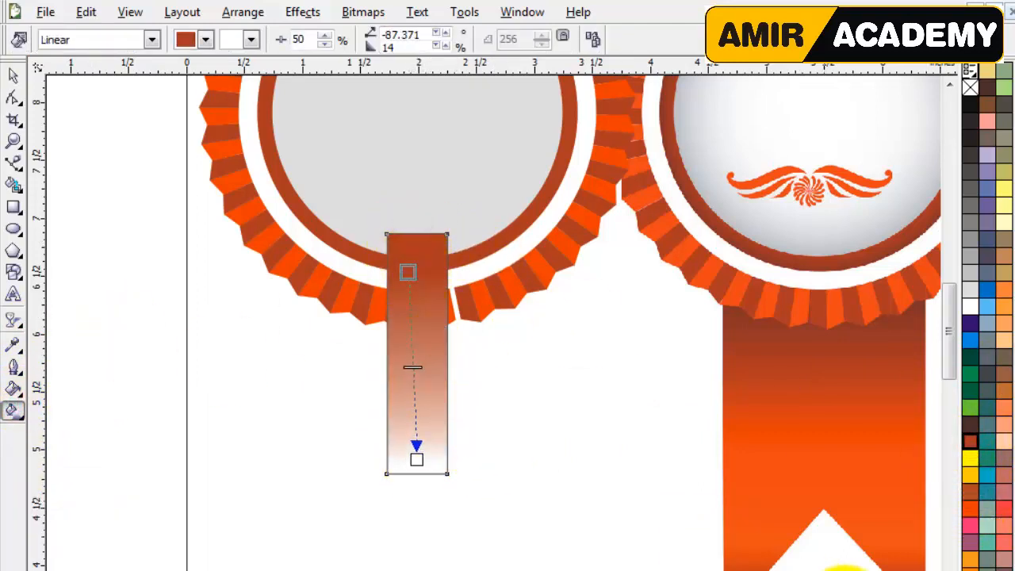
left_click_drag(971, 508, 417, 459)
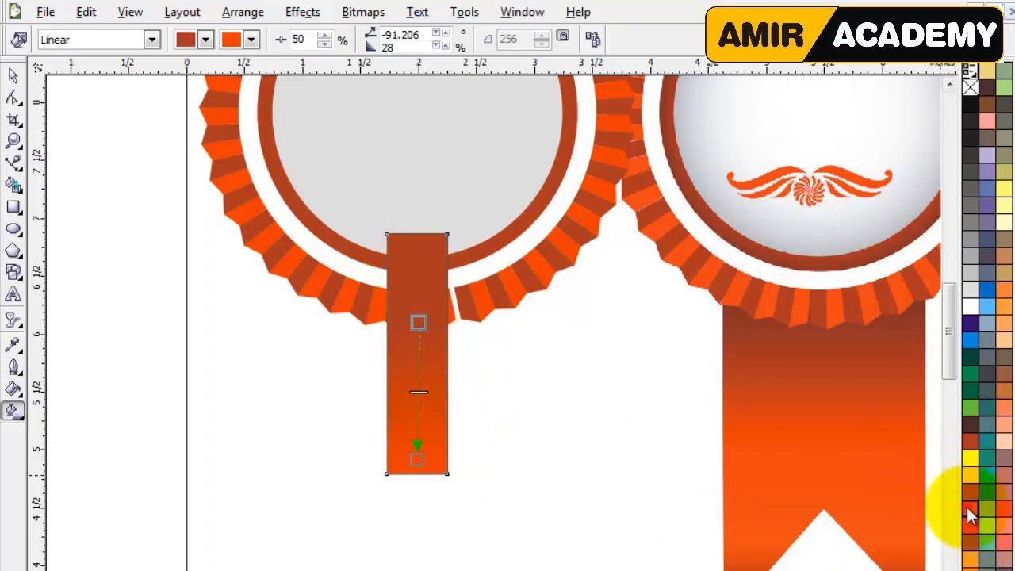
left_click_drag(970, 514, 420, 380)
scroll(419, 371, "up", 1)
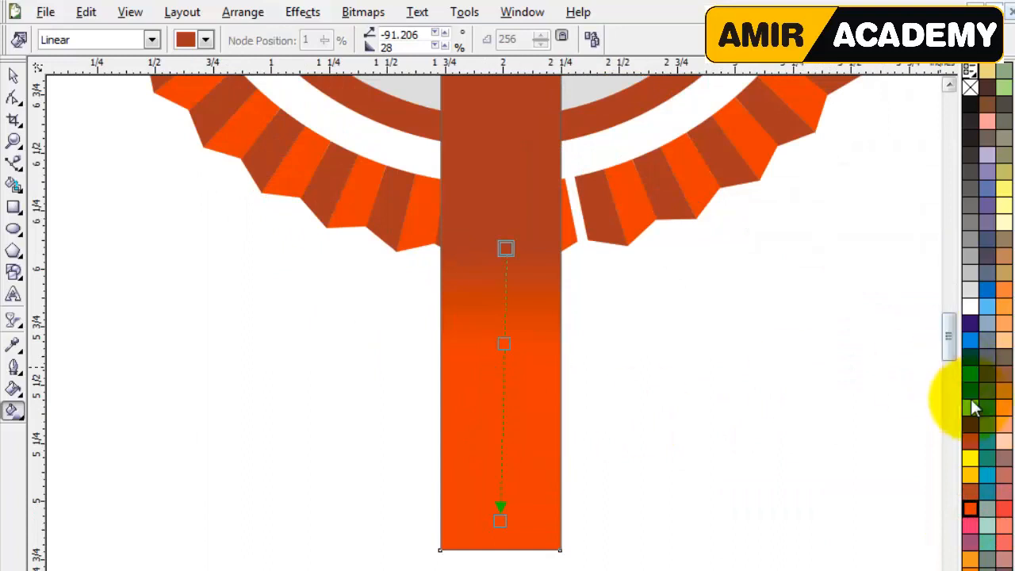
left_click_drag(971, 441, 498, 520)
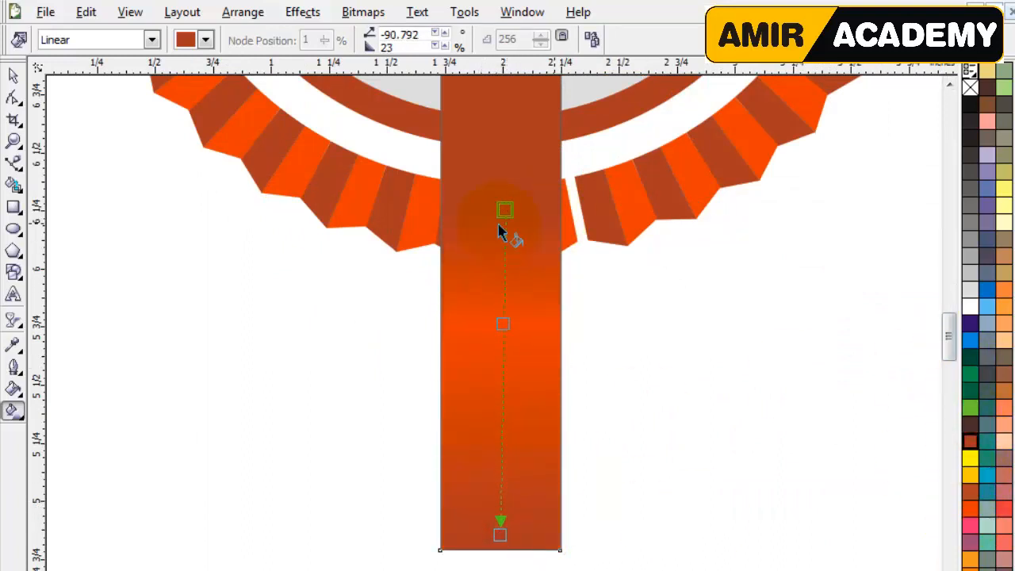
- Remove the rectangle's outline and cut a V-shaped notch into its lower edge to form a ribbon tail
left_click(13, 76)
right_click(970, 87)
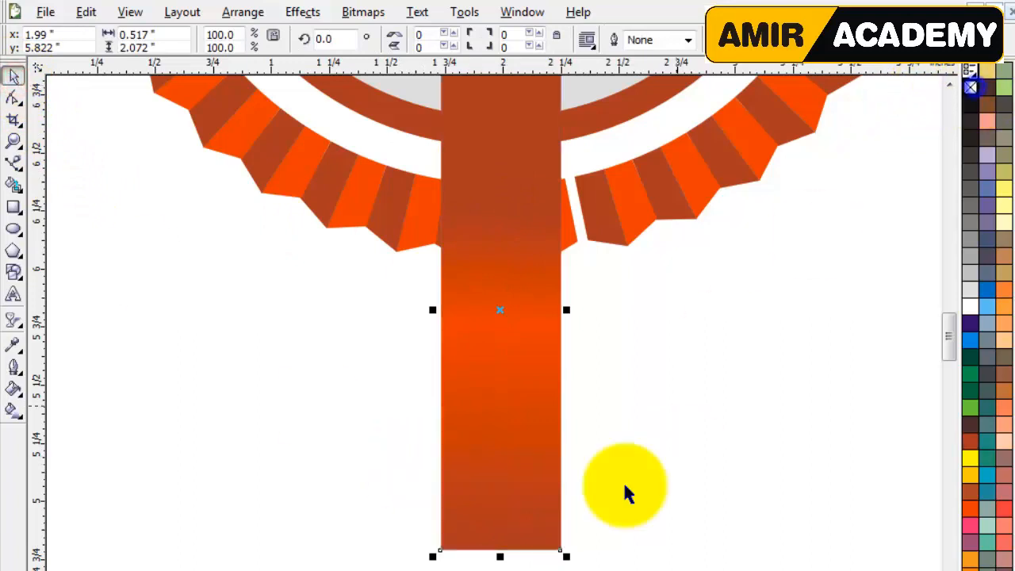
key("F10")
left_click(514, 516)
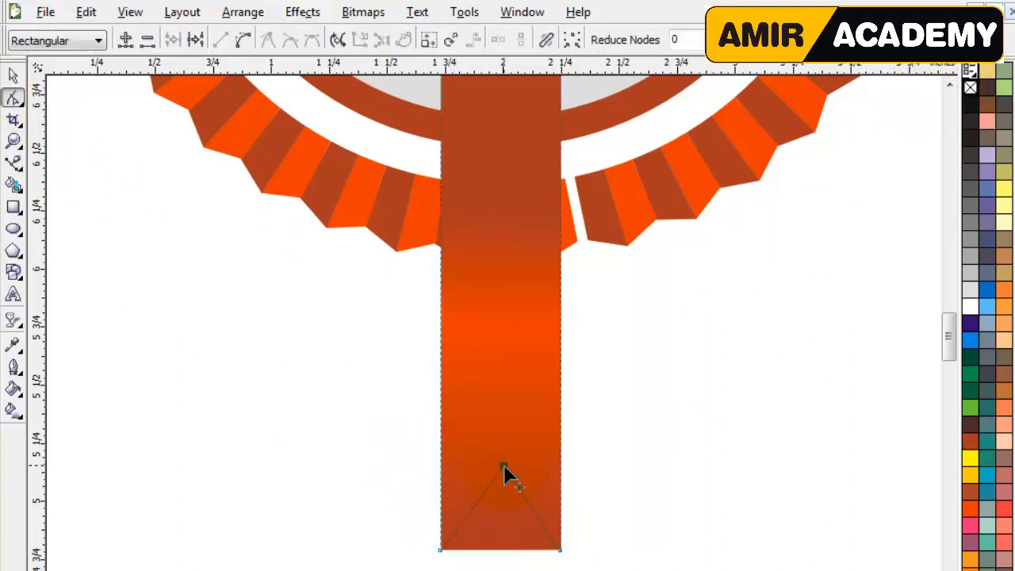
left_click(12, 75)
left_click(220, 400)
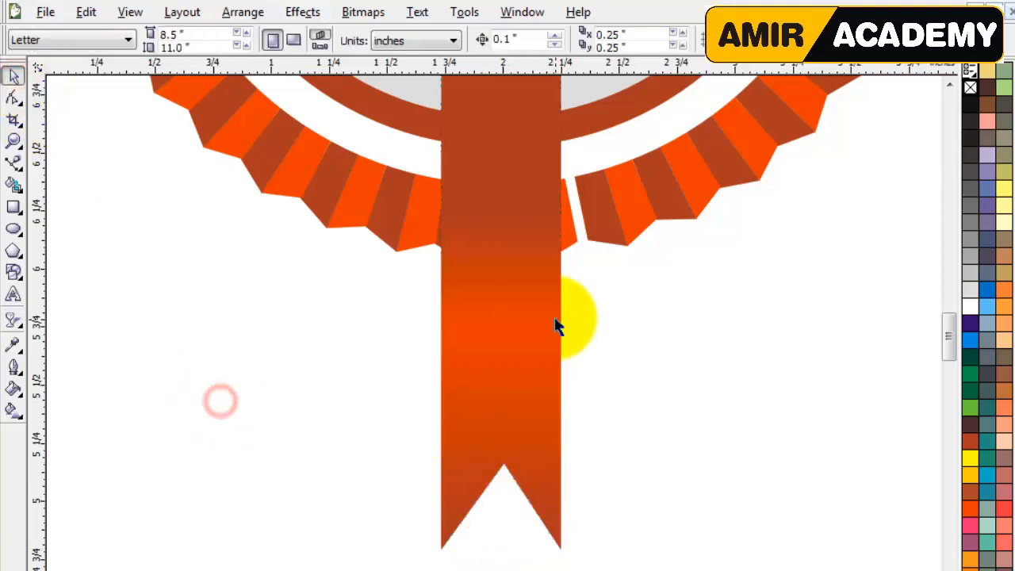
left_click(557, 315)
left_click(107, 337)
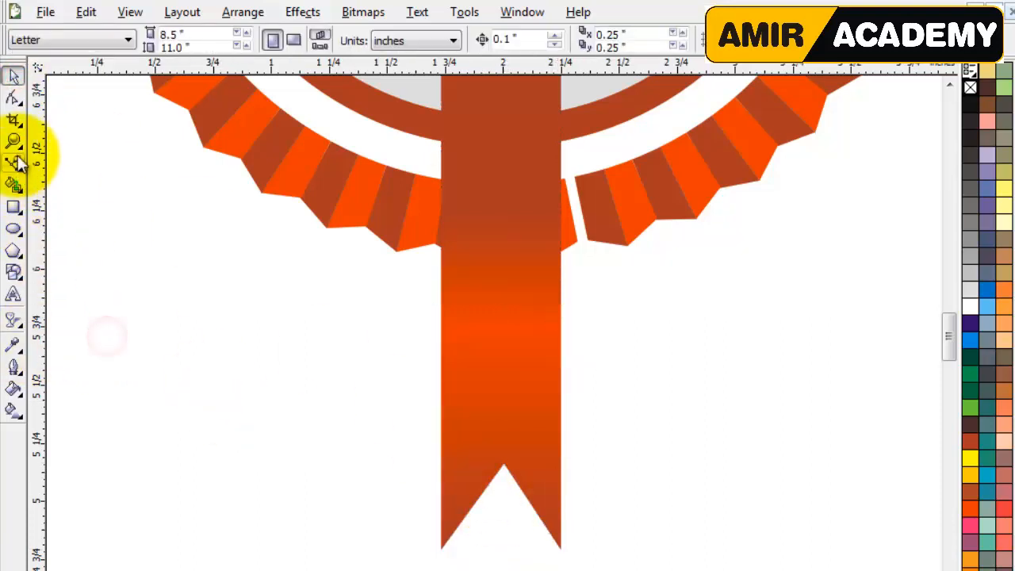
- Draw a straight vertical line about 2.15 inches long over the full length of the ribbon
left_click(15, 166)
scroll(507, 285, "down", 1)
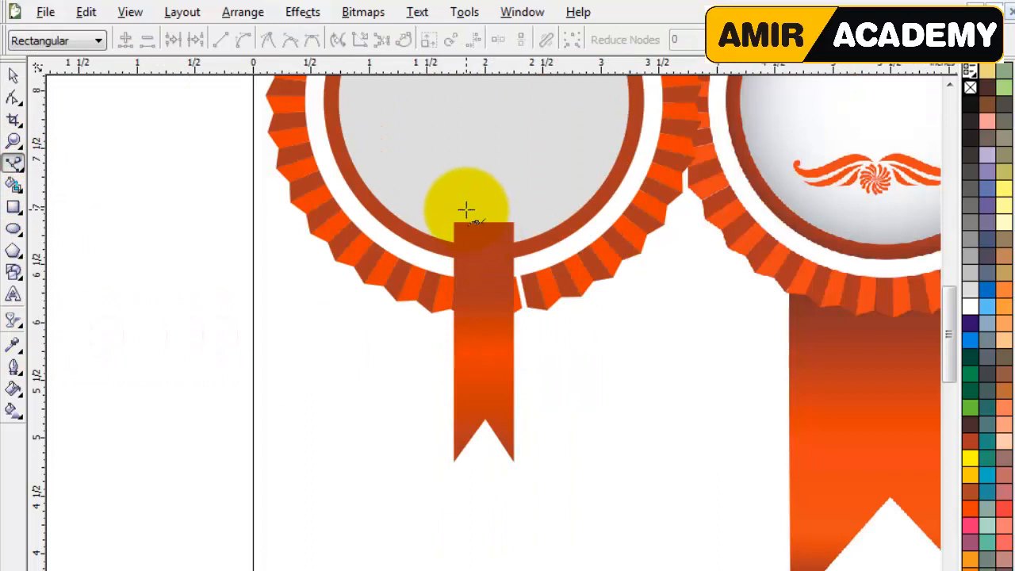
left_click(466, 209)
left_click(470, 459)
scroll(474, 416, "up", 1)
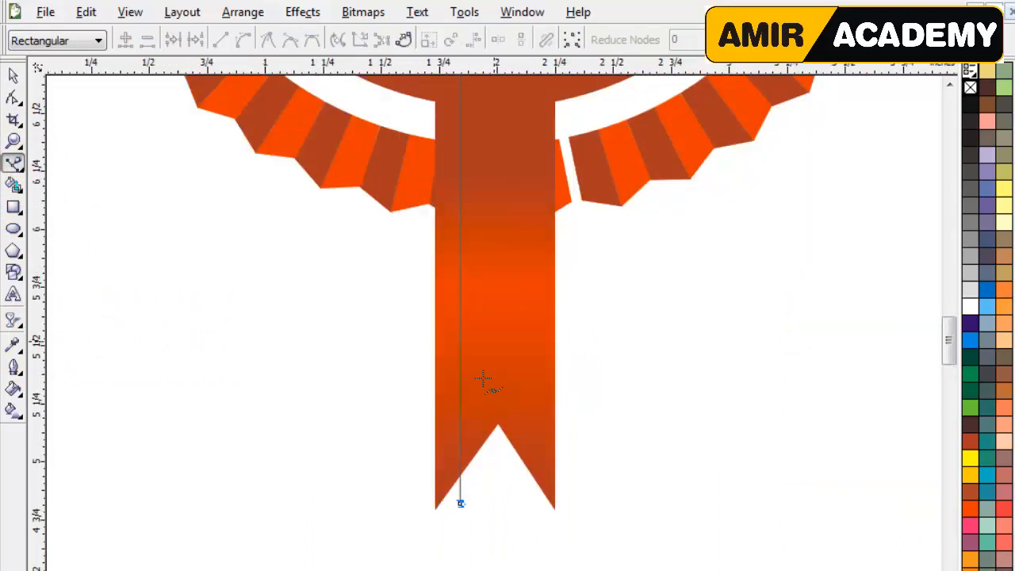
- Position the vertical line just inside the ribbon's left edge
left_click(13, 76)
key("Left")
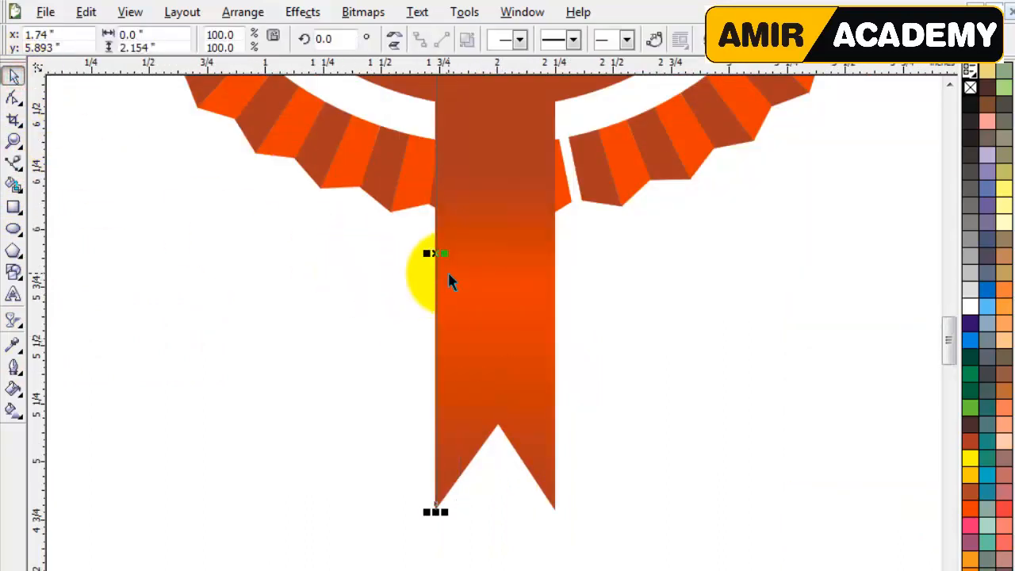
scroll(442, 274, "up", 2)
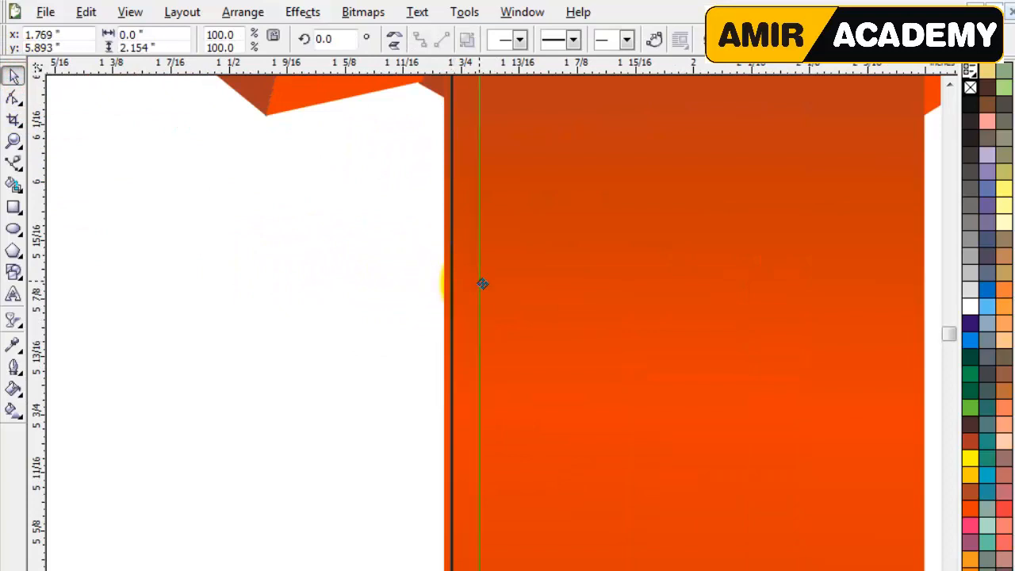
scroll(492, 298, "down", 1)
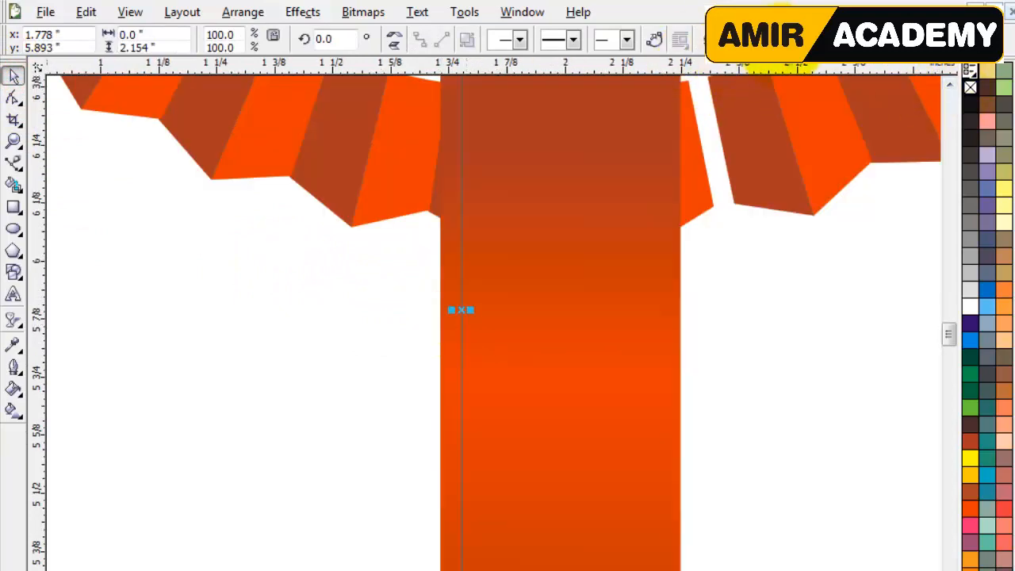
- Thicken the line's outline and colour it Deep Yellow
left_click(750, 39)
left_click(753, 107)
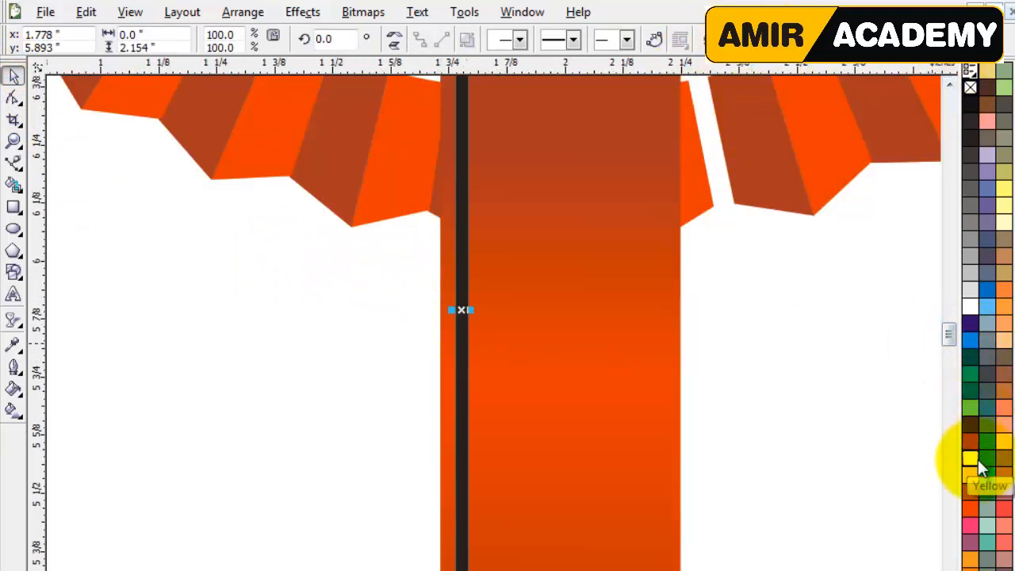
right_click(970, 479)
scroll(456, 273, "down", 1)
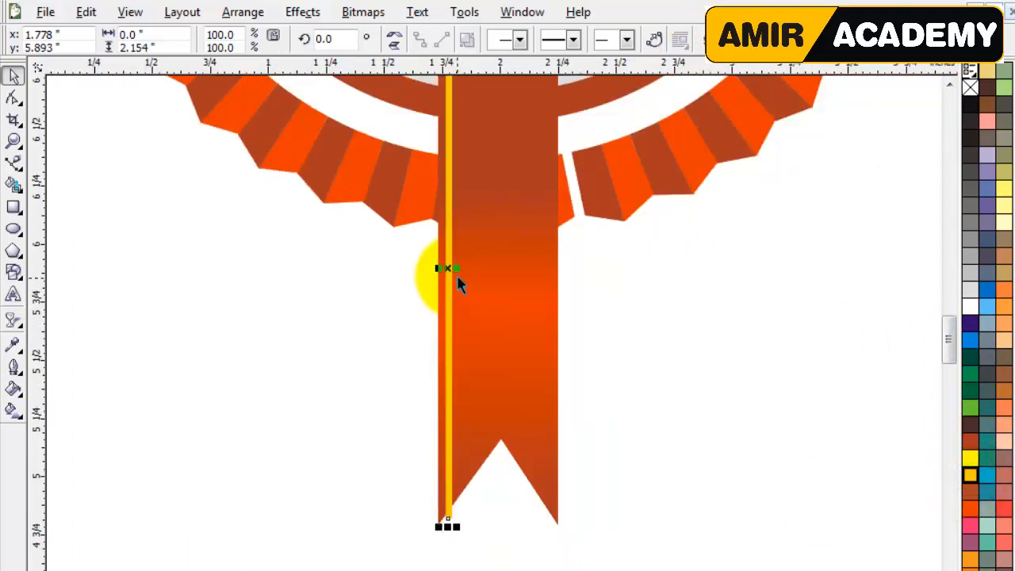
- Place a copy of the yellow stripe just inside the ribbon's right edge
scroll(459, 282, "up", 1)
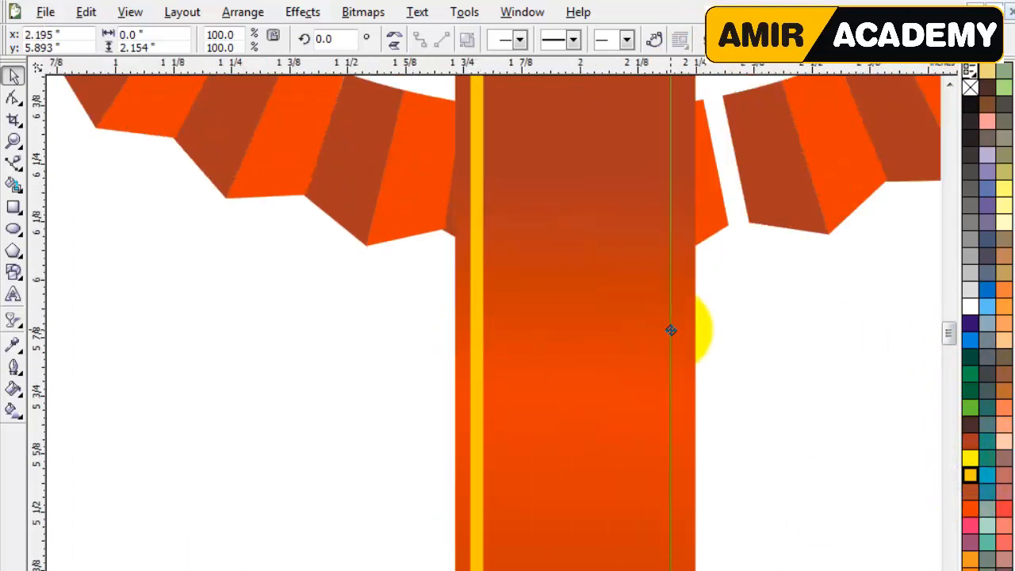
left_click_drag(673, 329, 673, 330)
left_click(813, 389)
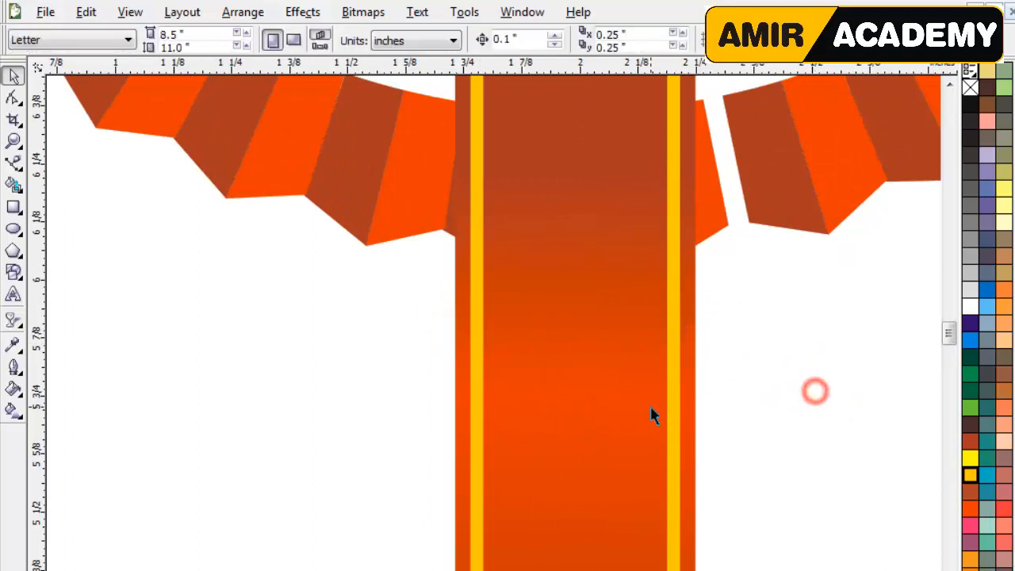
- PowerClip both yellow stripes inside the gradient ribbon so they follow its notched lower end
scroll(492, 353, "down", 1)
left_click(405, 364)
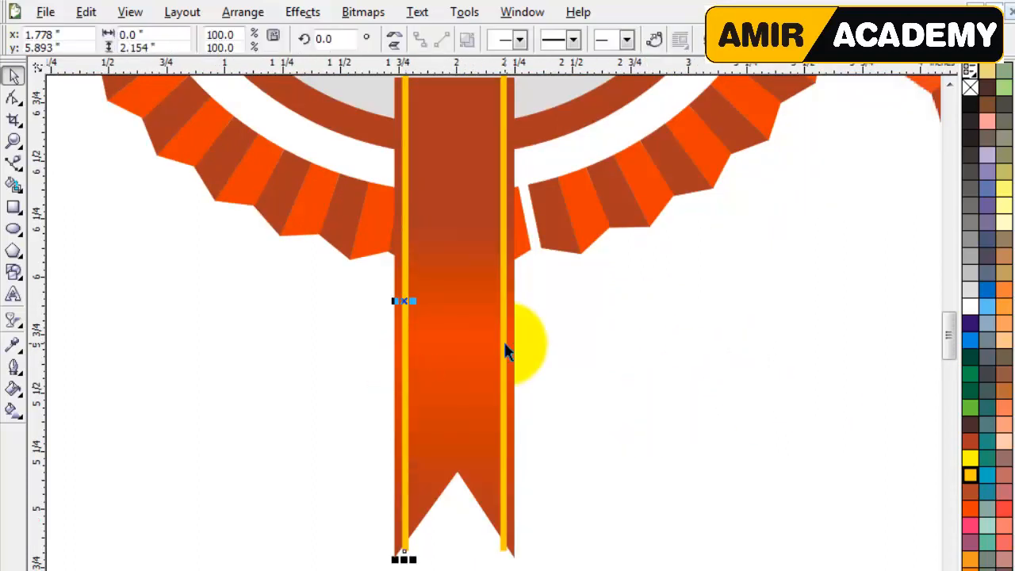
left_click(505, 352, "shift")
key("ctrl+Page_Down")
left_click(302, 12)
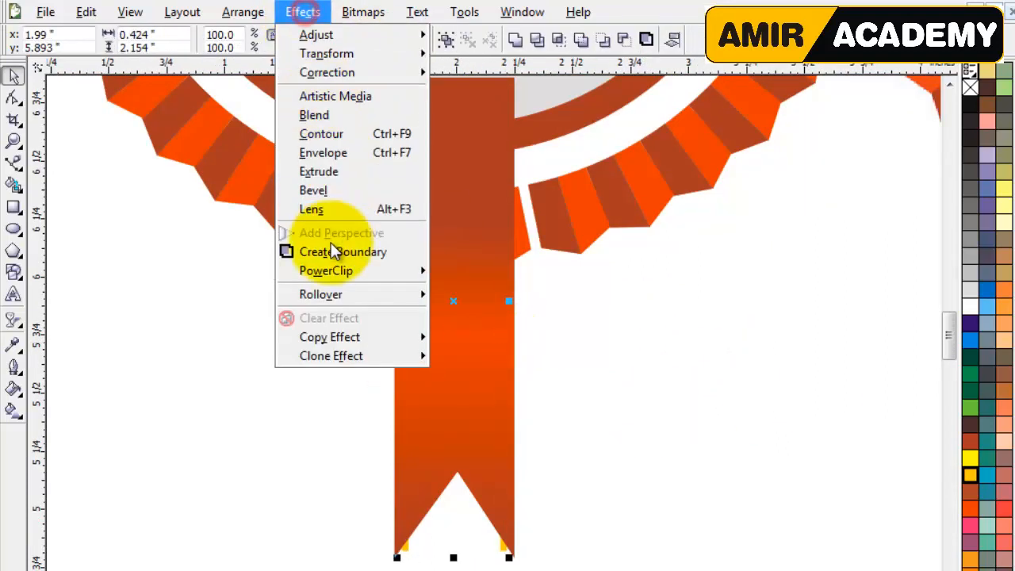
mouse_move(341, 271)
left_click(476, 274)
left_click(492, 341)
left_click(719, 410)
scroll(500, 317, "down", 1)
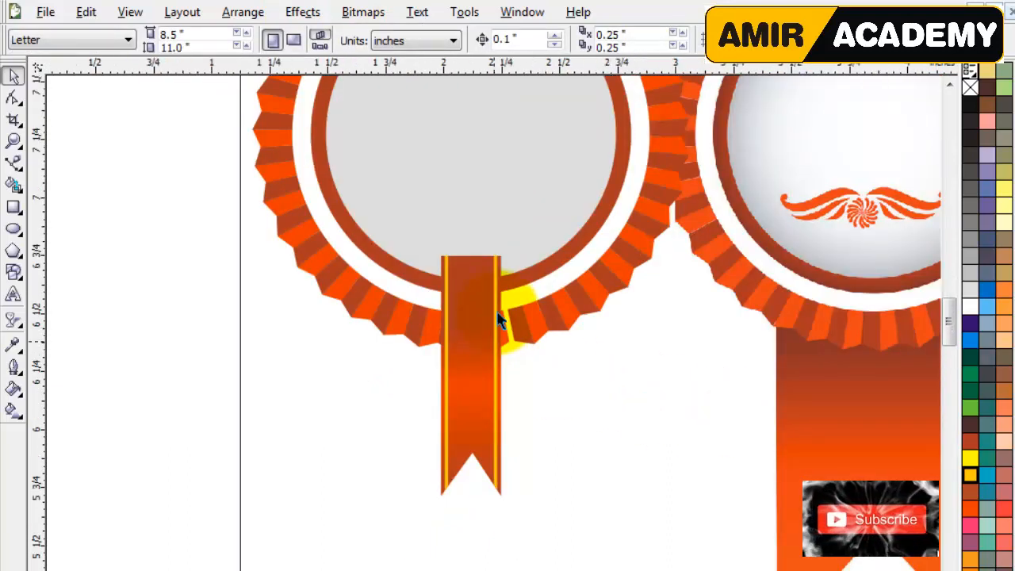
- Rotate the striped ribbon to about 350.7 degrees
scroll(499, 317, "up", 1)
left_click(460, 351)
left_click(455, 351)
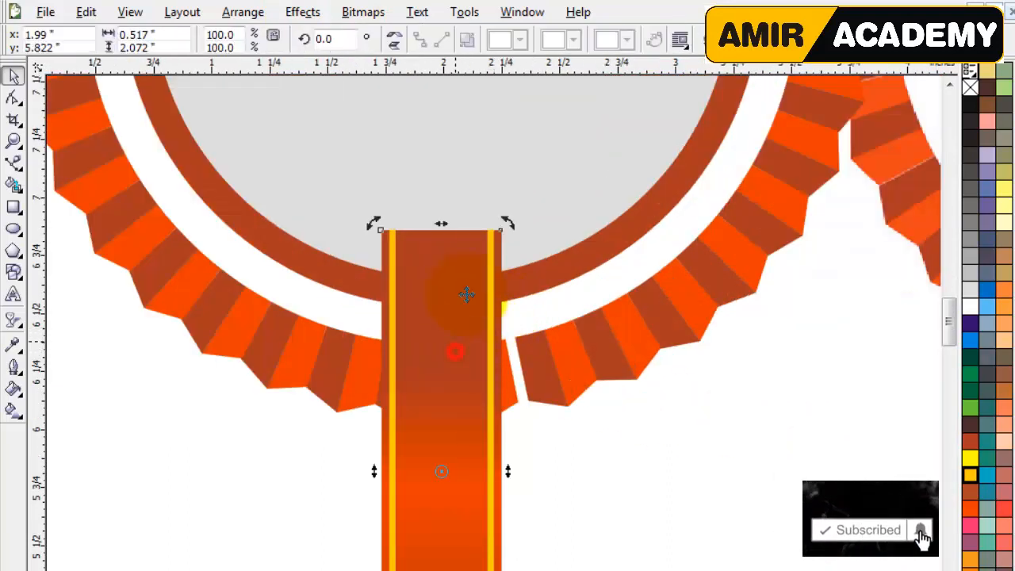
left_click_drag(508, 223, 541, 242)
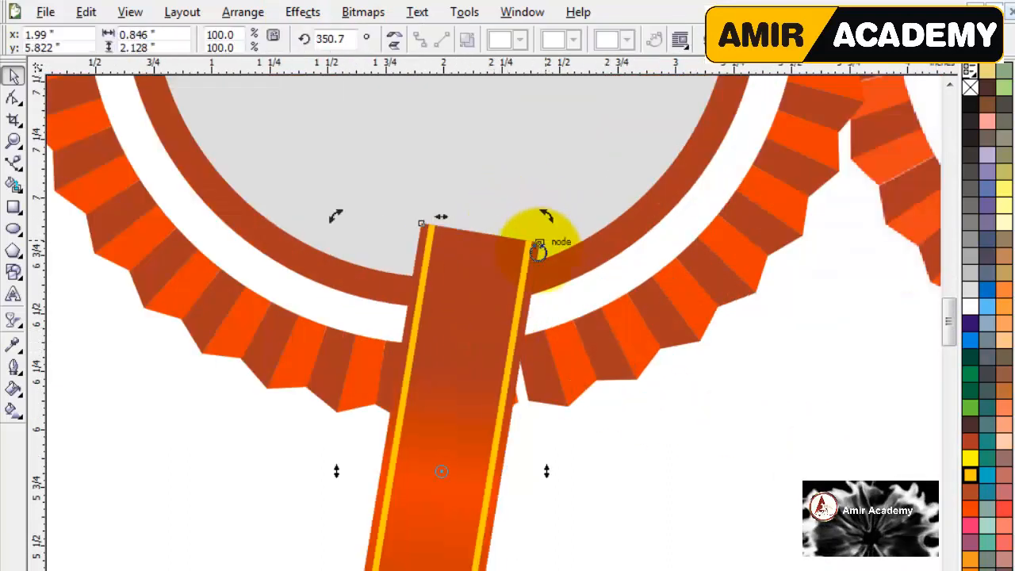
- Make a mirrored copy of the tilted ribbon and place it to the right, overlapping the original
left_click(435, 423)
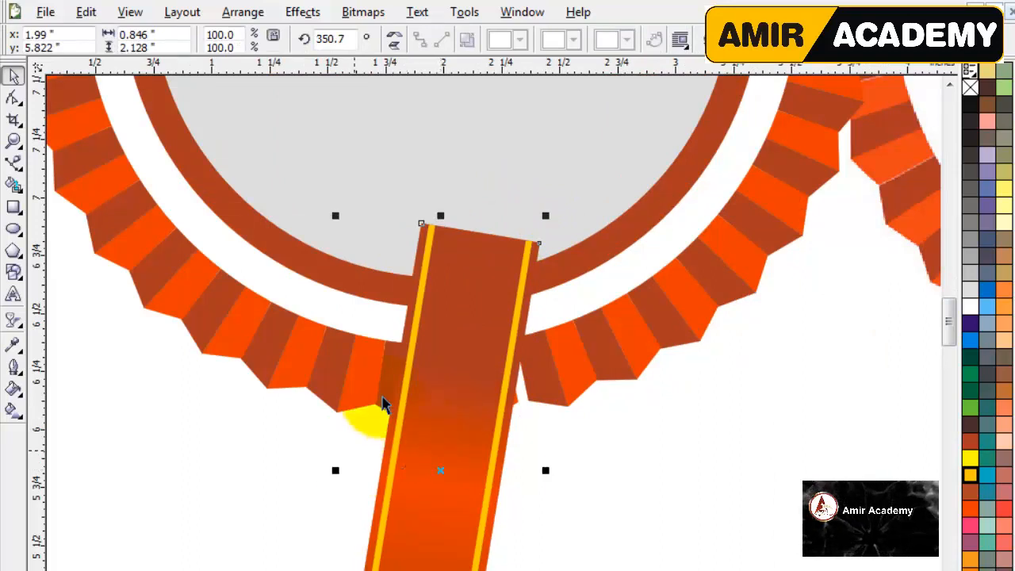
left_click(394, 39)
left_click_drag(449, 409, 483, 430)
scroll(526, 410, "down", 2)
scroll(516, 367, "up", 2)
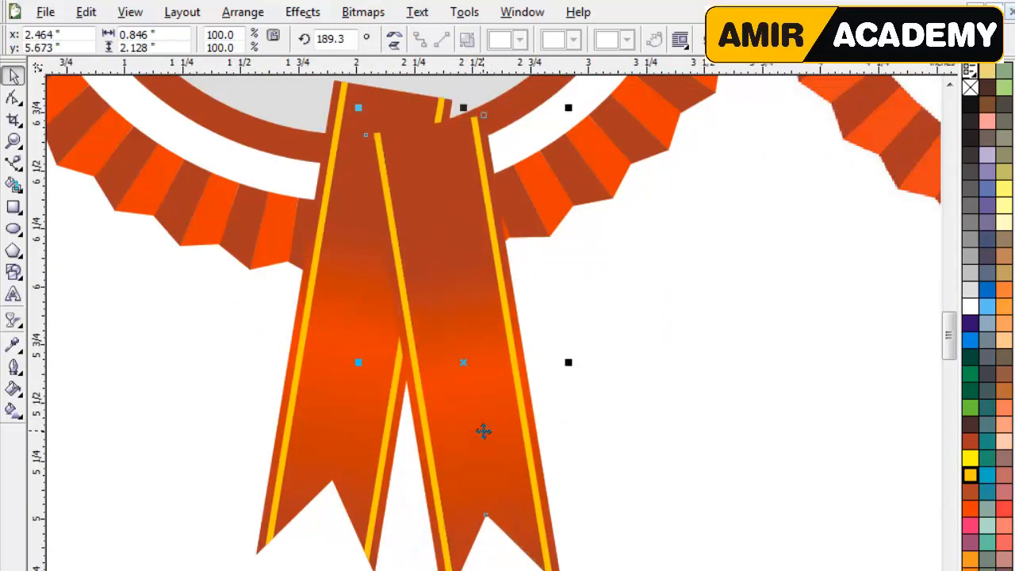
- Rotate the mirrored ribbon to 200.4 degrees, tilt the original further outward too, and reposition it so their upper ends cross
left_click_drag(572, 110, 533, 77)
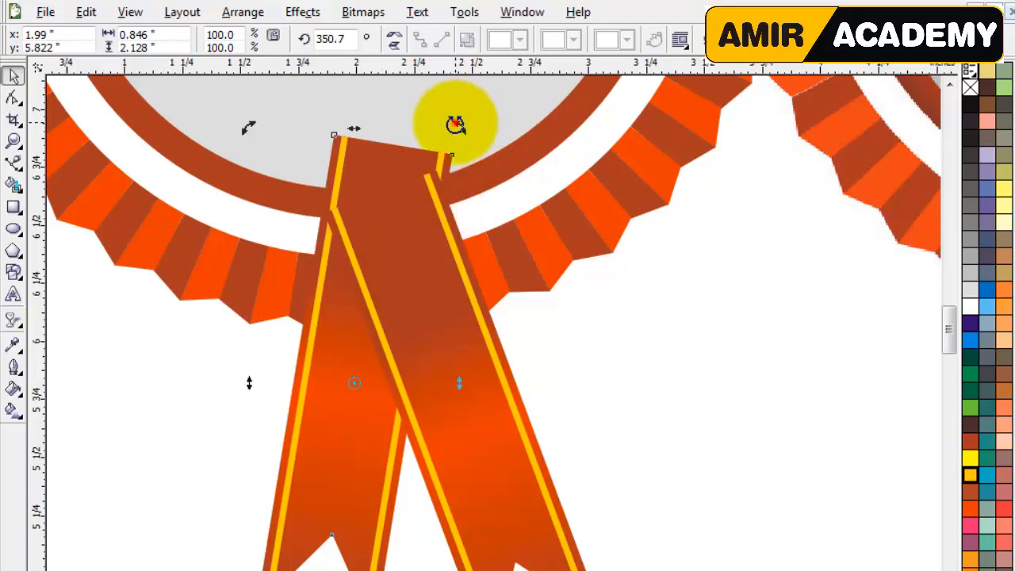
left_click_drag(454, 125, 487, 147)
scroll(494, 344, "down", 2)
left_click_drag(460, 426, 407, 440)
- Bring the badge's circle group in front of the crossed ribbons so it covers their upper ends
left_click(530, 233)
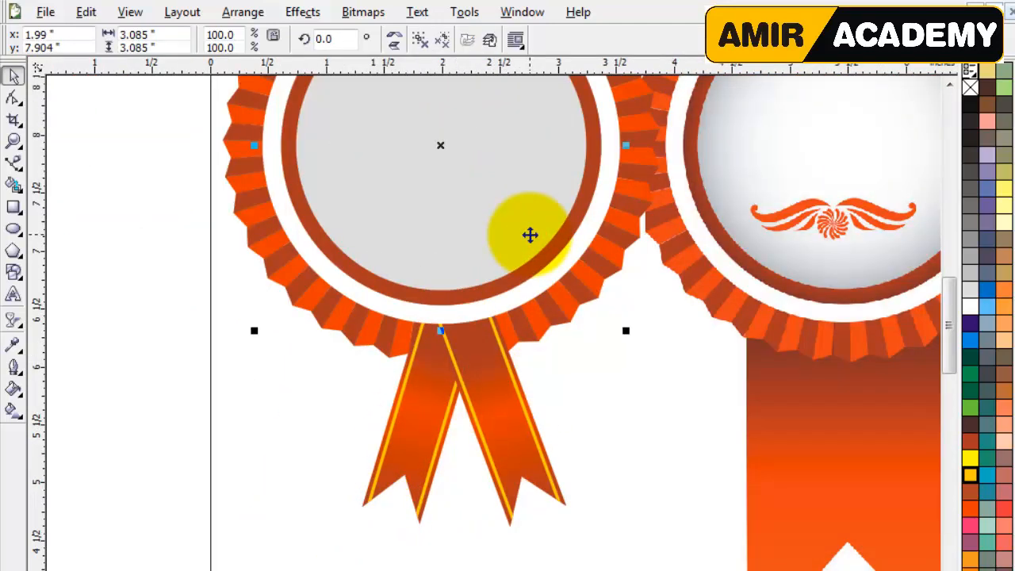
left_click(634, 408)
scroll(511, 304, "down", 1)
key("z")
left_click_drag(244, 115, 788, 456)
left_click(14, 75)
left_click(186, 561)
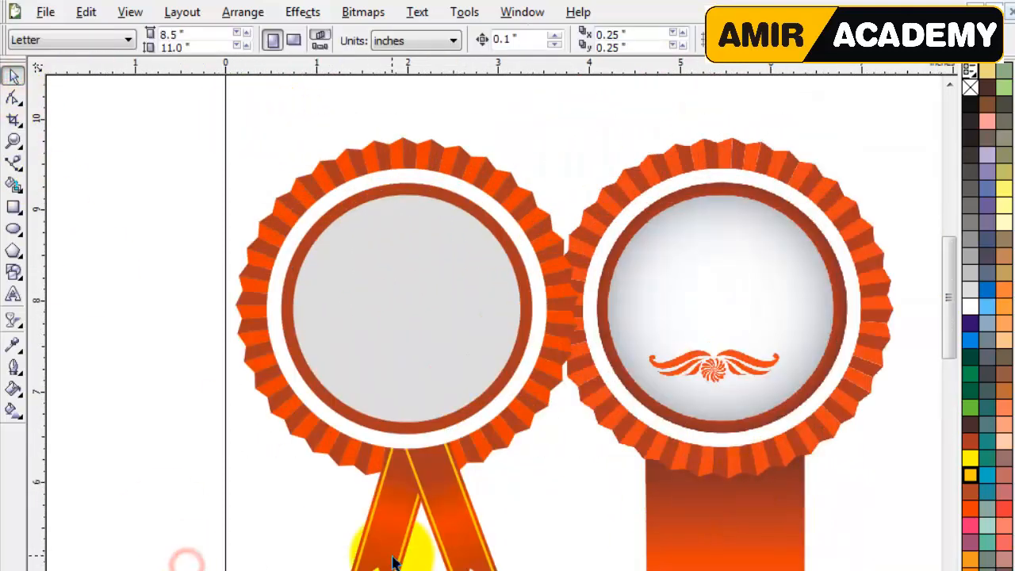
- Enlarge the two ribbons together to about 3.2 by 3.92 inches and lower them slightly beneath the badge
left_click(394, 562)
scroll(516, 544, "down", 3)
scroll(494, 318, "up", 3)
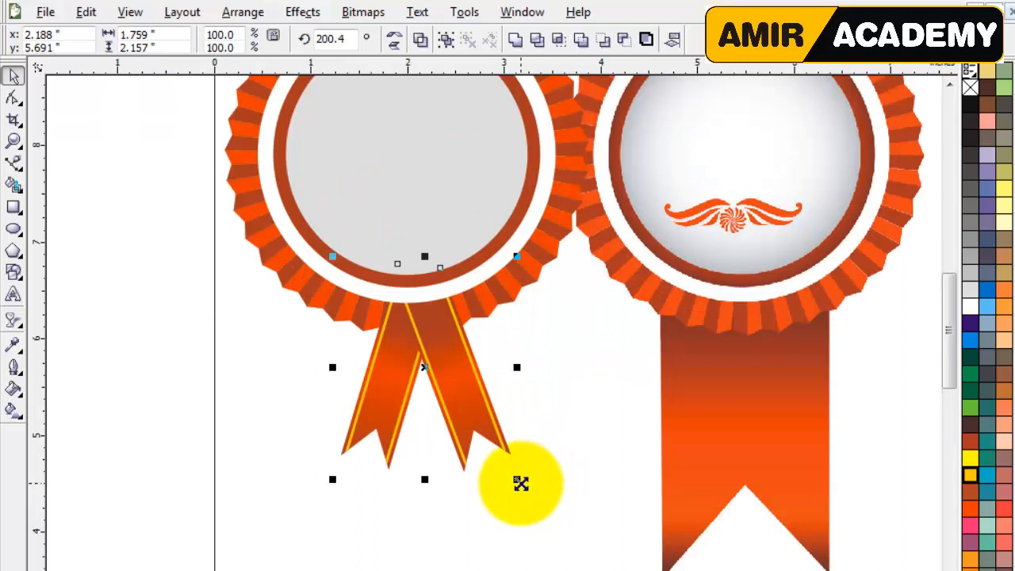
left_click_drag(520, 483, 567, 539)
left_click_drag(497, 444, 496, 457)
left_click_drag(566, 552, 591, 568)
scroll(511, 361, "down", 1)
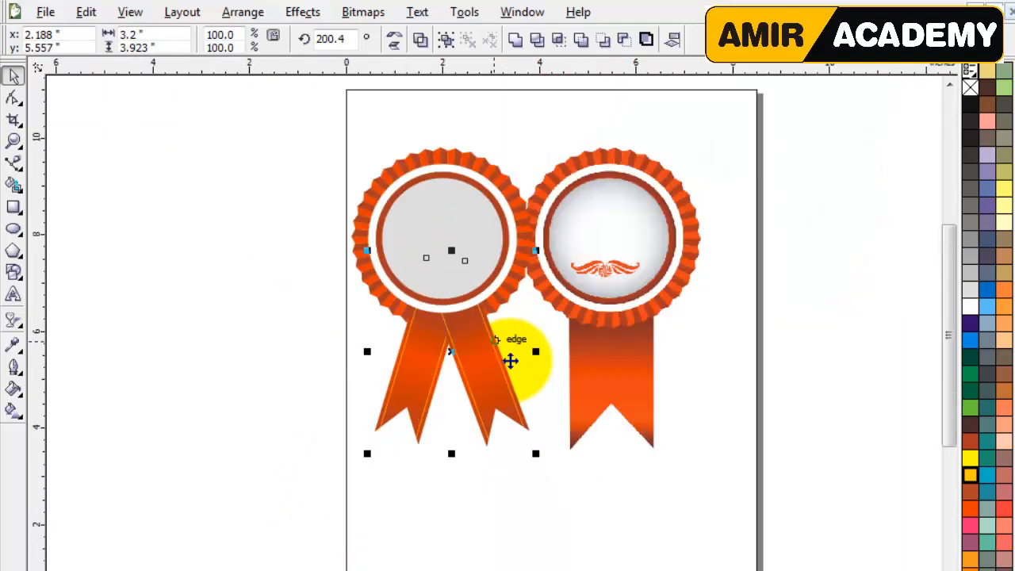
key("z")
left_click_drag(280, 122, 704, 443)
left_click(13, 76)
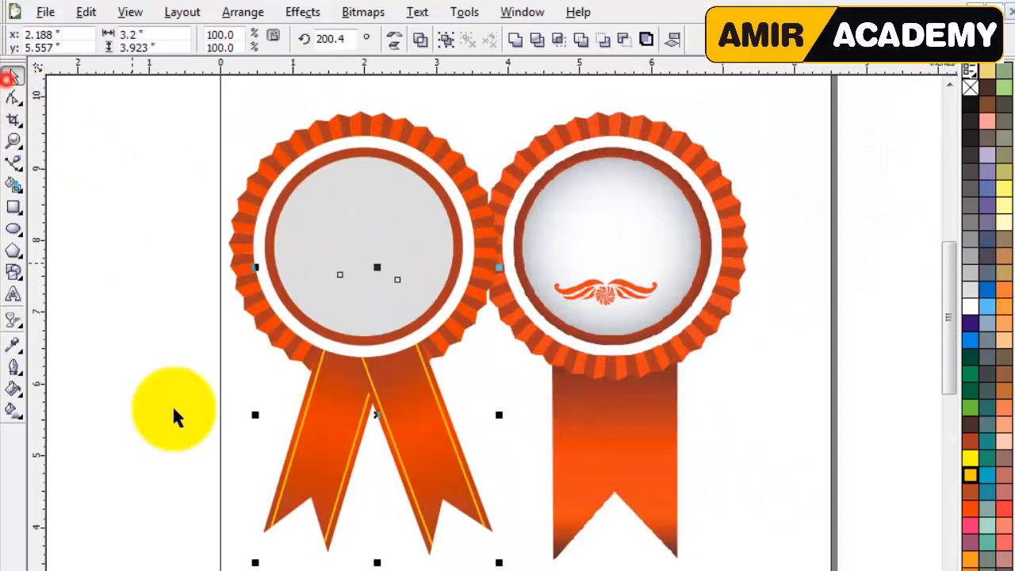
- Switch the Letter page to landscape orientation, 11 by 8.5 inches
left_click(176, 418)
left_click(295, 40)
scroll(716, 343, "up", 1)
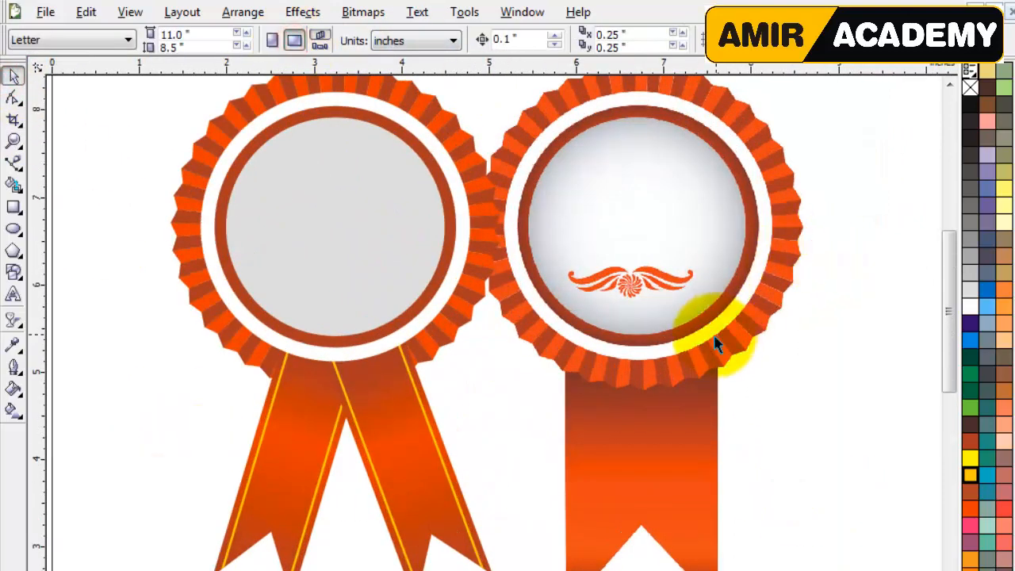
left_click(949, 84)
left_click_drag(950, 267, 949, 270)
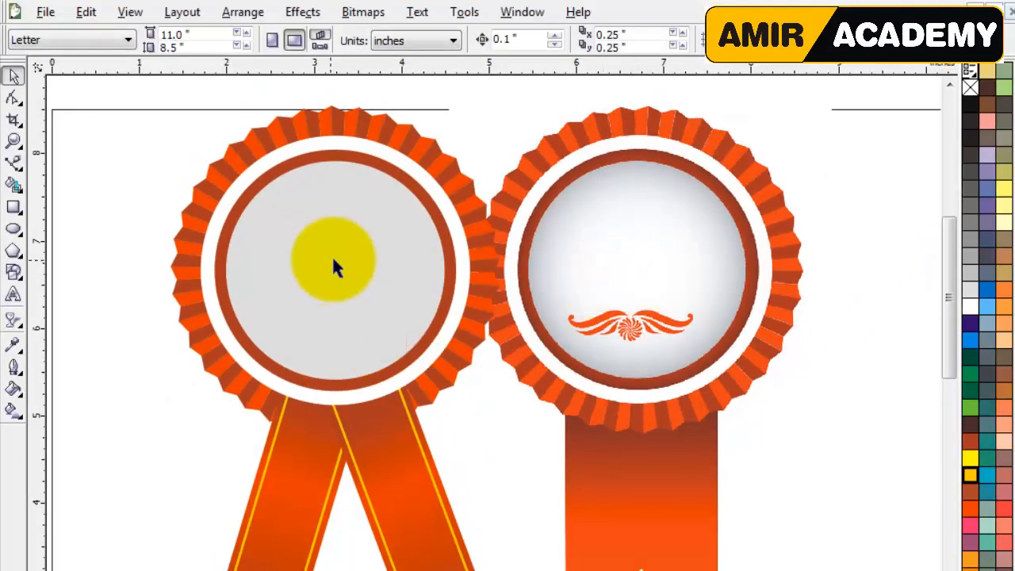
- Ungroup the badge's concentric circles and give the inner grey circle a radial fill
left_click(333, 268)
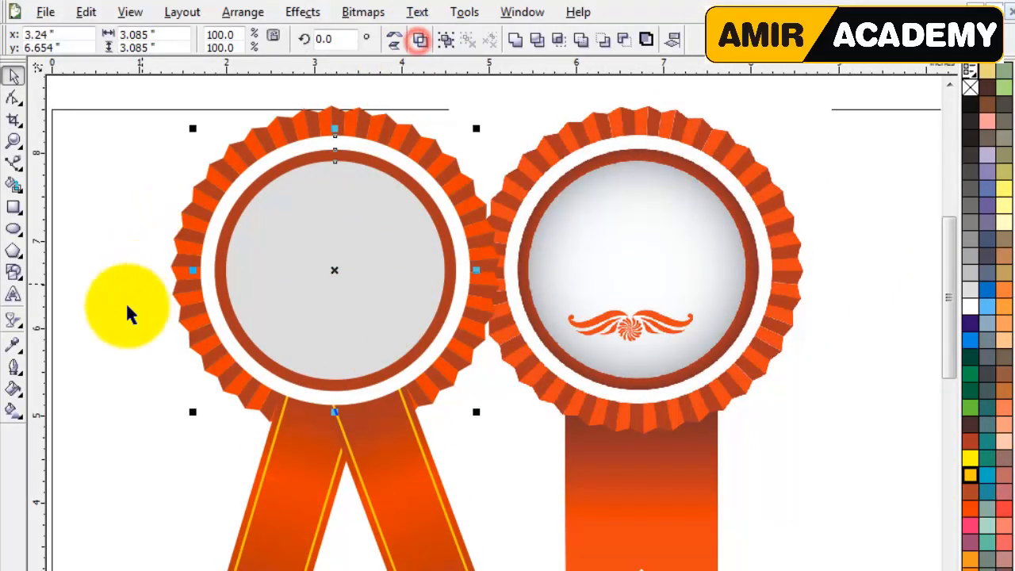
left_click(106, 343)
left_click(341, 227)
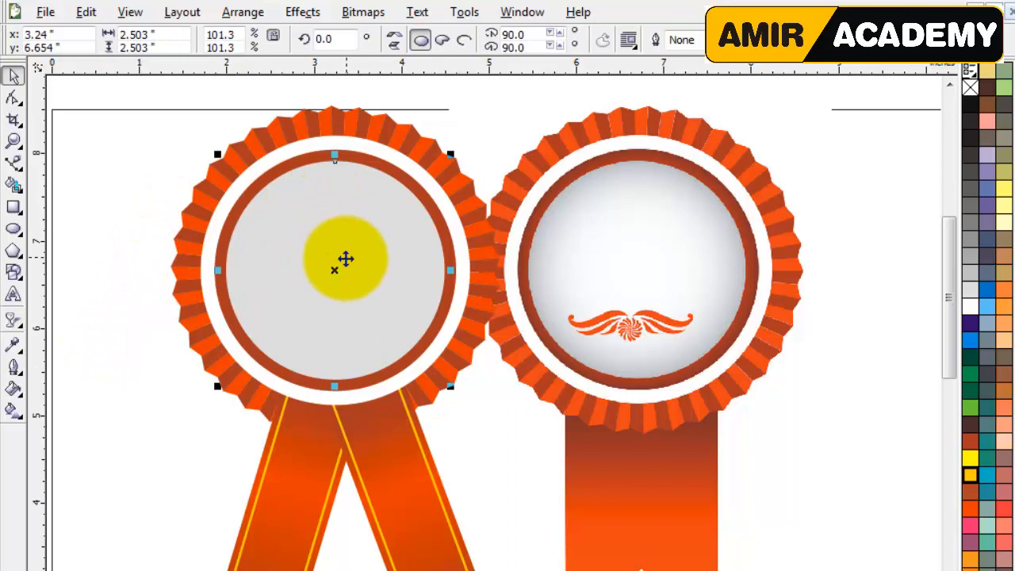
key("shift+F2")
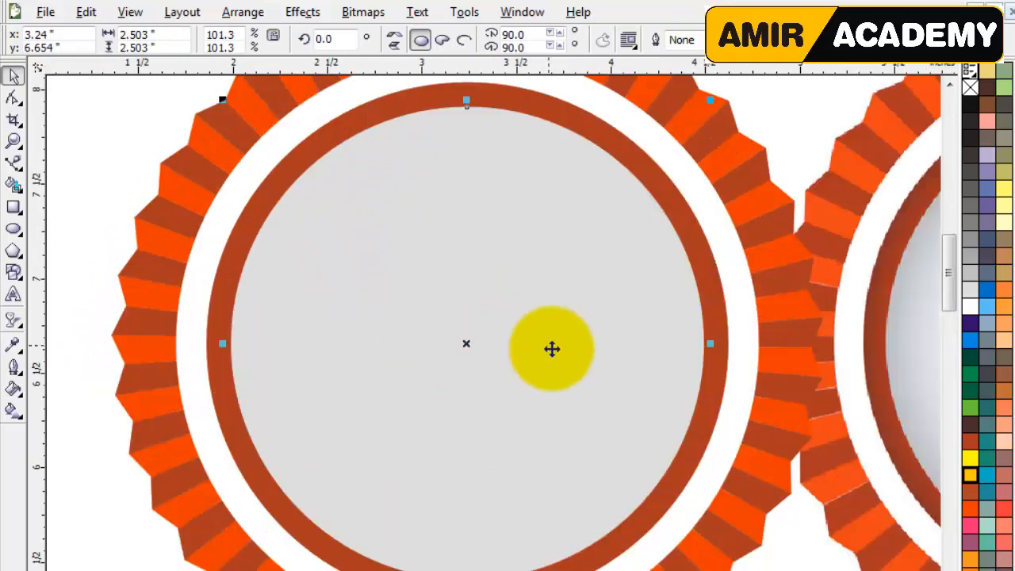
left_click(13, 409)
left_click_drag(323, 349, 414, 351)
key("ctrl+z")
left_click(111, 39)
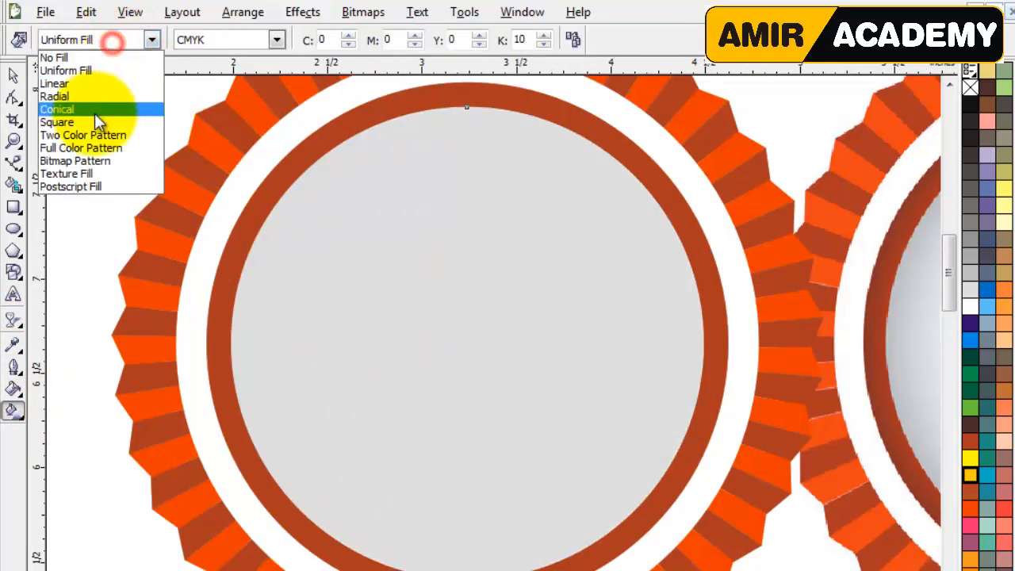
left_click(90, 96)
scroll(498, 356, "down", 2)
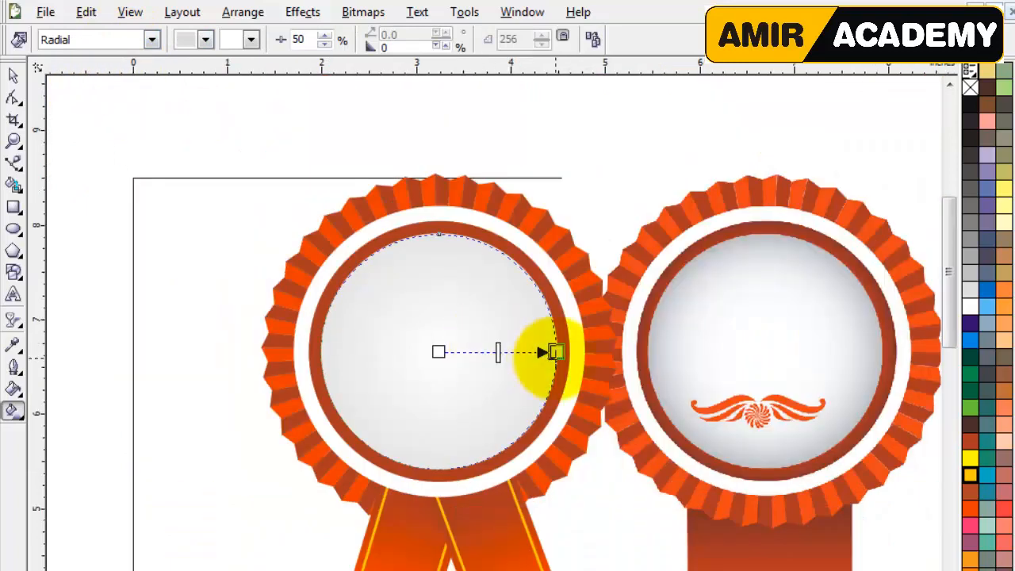
- Add a light grey intermediate colour at 24% to the radial fill and pull its outer end inward to a 10% edge pad
left_click_drag(970, 274, 557, 351)
left_click_drag(974, 299, 529, 351)
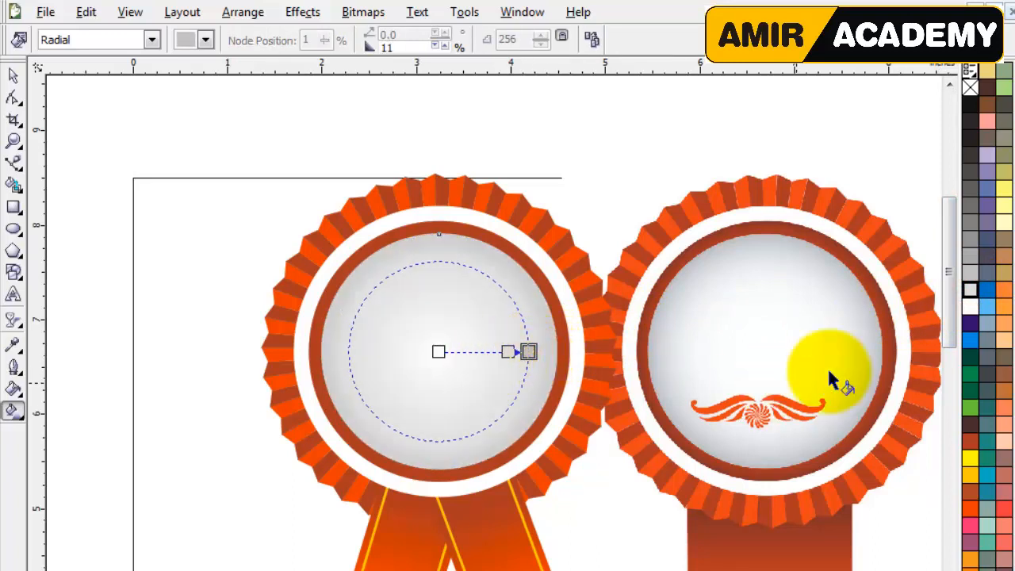
left_click_drag(970, 307, 531, 352)
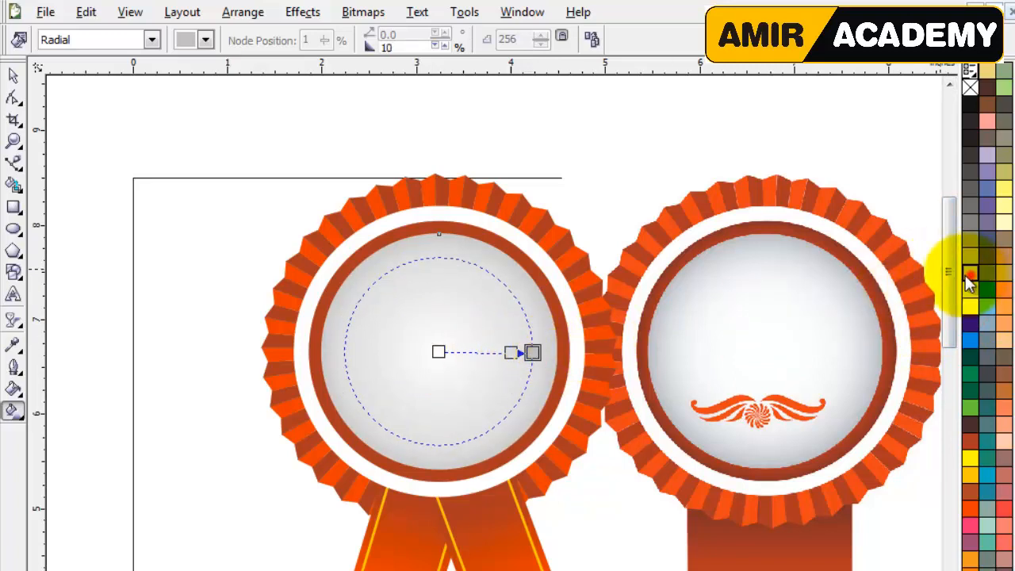
- Darken the outer colour of the inner circle's radial fill to 40% Black
left_click_drag(969, 279, 536, 355)
left_click_drag(969, 255, 531, 352)
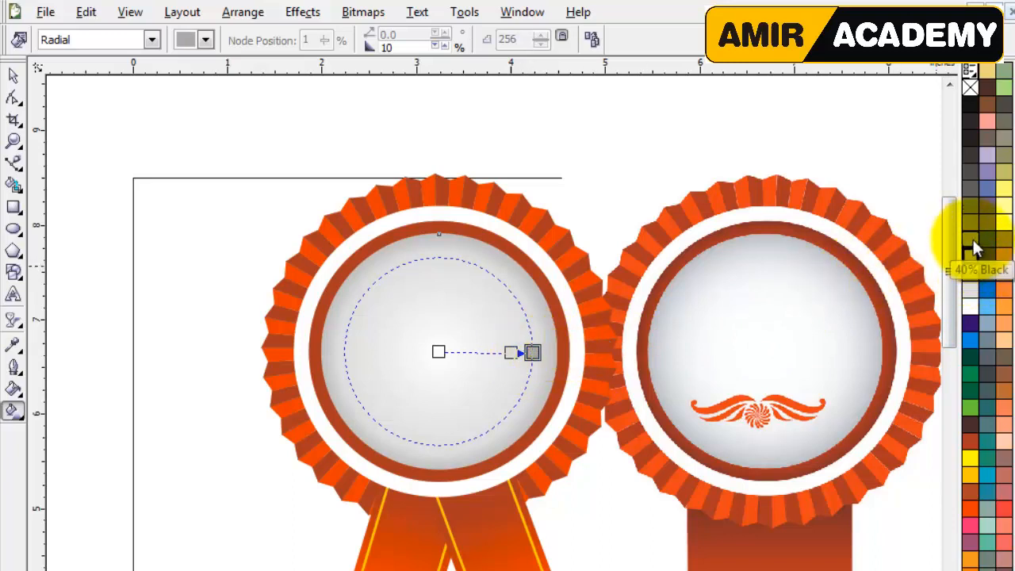
left_click_drag(975, 249, 512, 356)
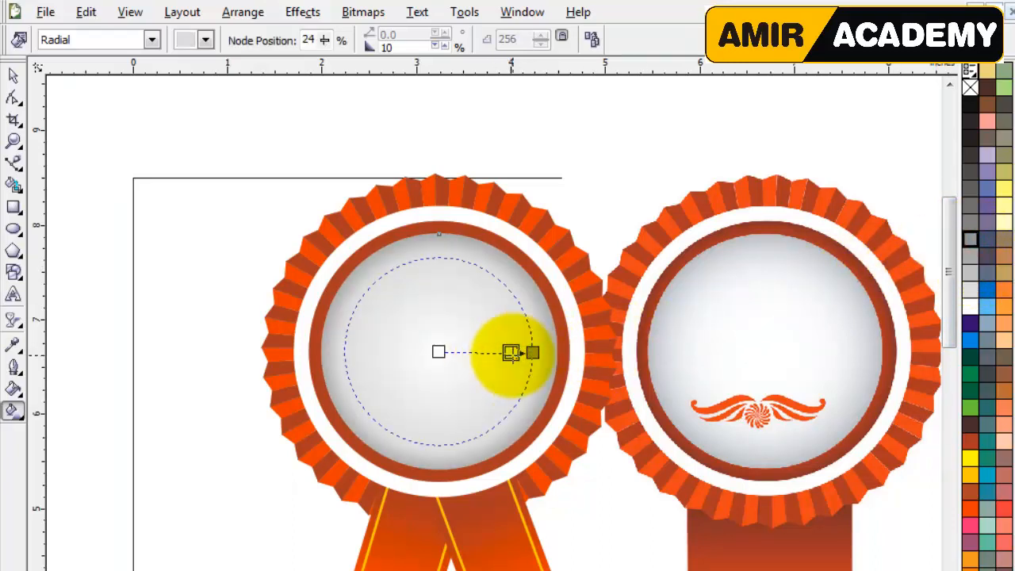
left_click(12, 75)
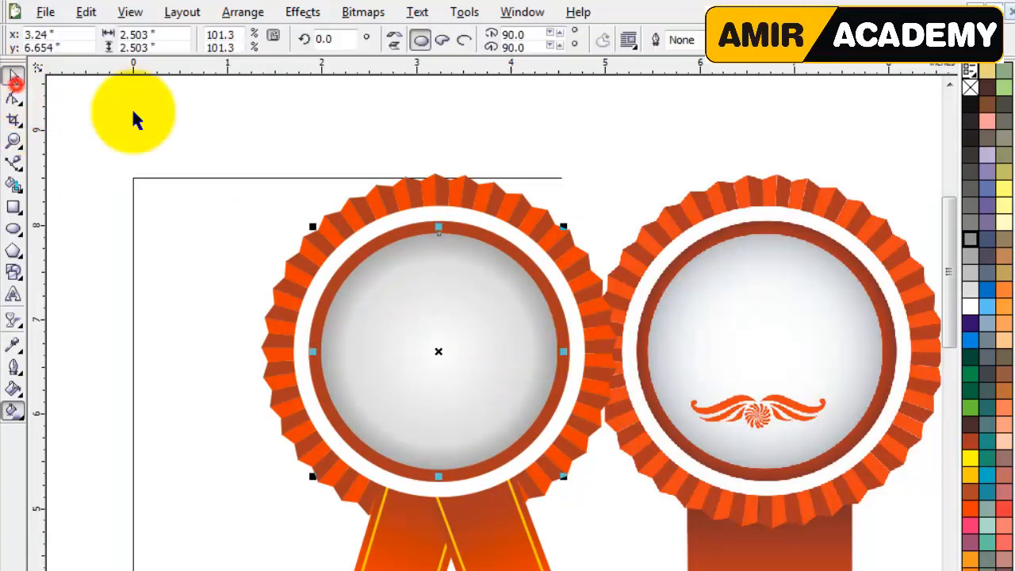
left_click(259, 119)
- Compare the shaded badge with the reference badge in a full-screen preview
left_click(446, 352)
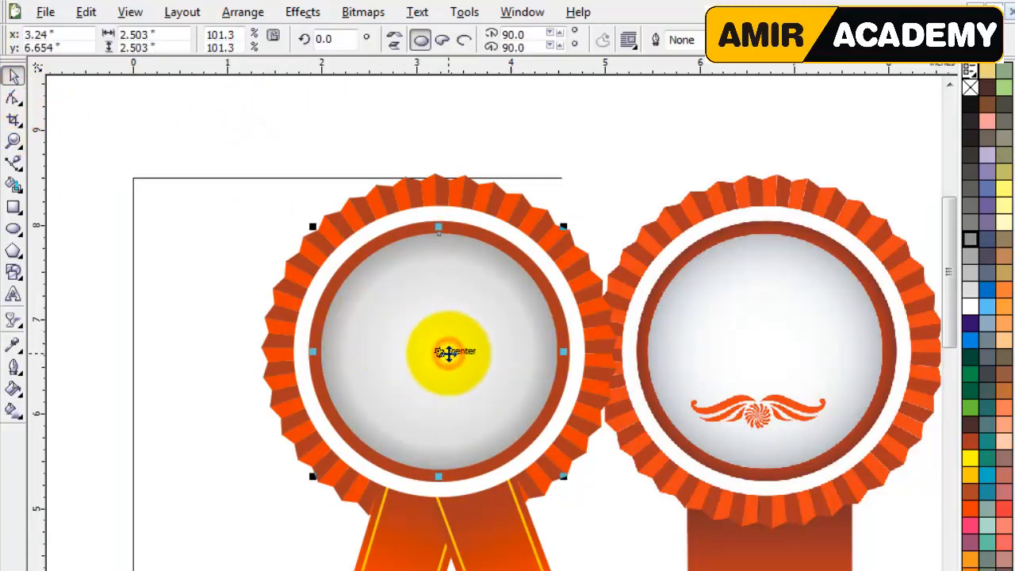
left_click(264, 164)
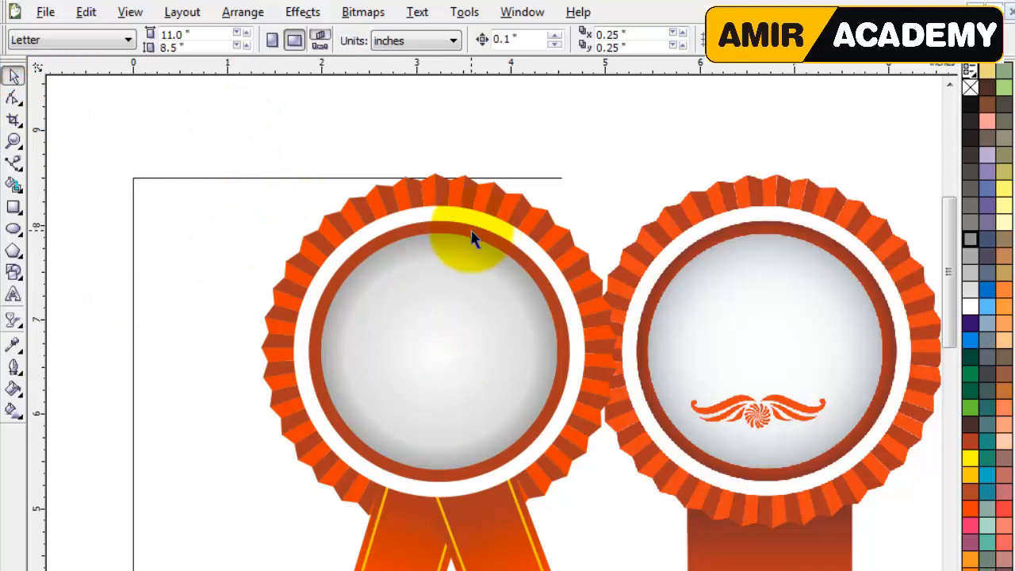
left_click(195, 157)
scroll(379, 443, "down", 1)
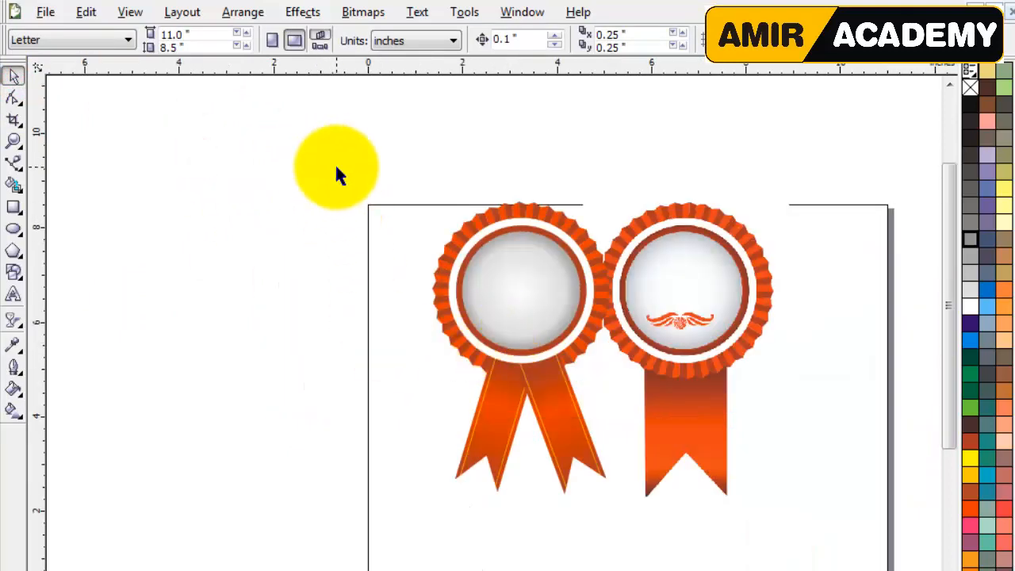
key("F4")
key("F9")
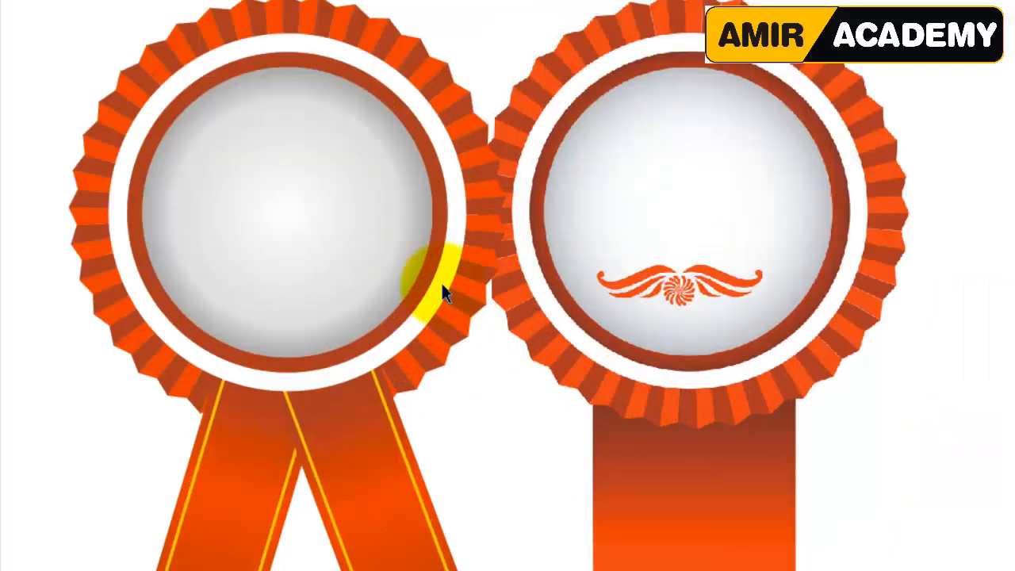
key("Escape")
left_click_drag(953, 278, 953, 276)
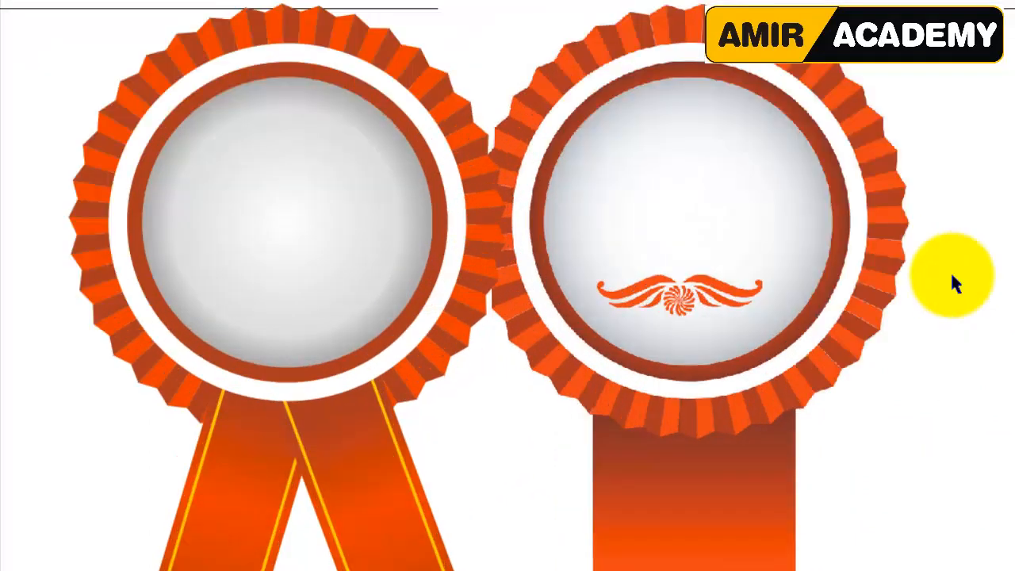
left_click(355, 243)
left_click(389, 254)
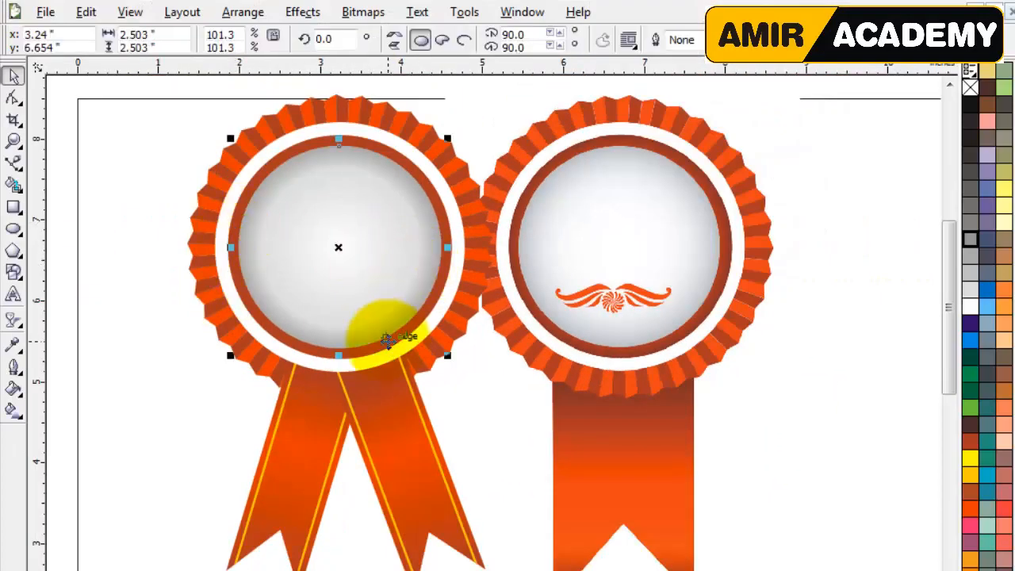
- Select the whole badge with its ribbons and place a copy about 4 inches to its left
key("F3")
left_click(384, 321)
left_click_drag(313, 211, 549, 477)
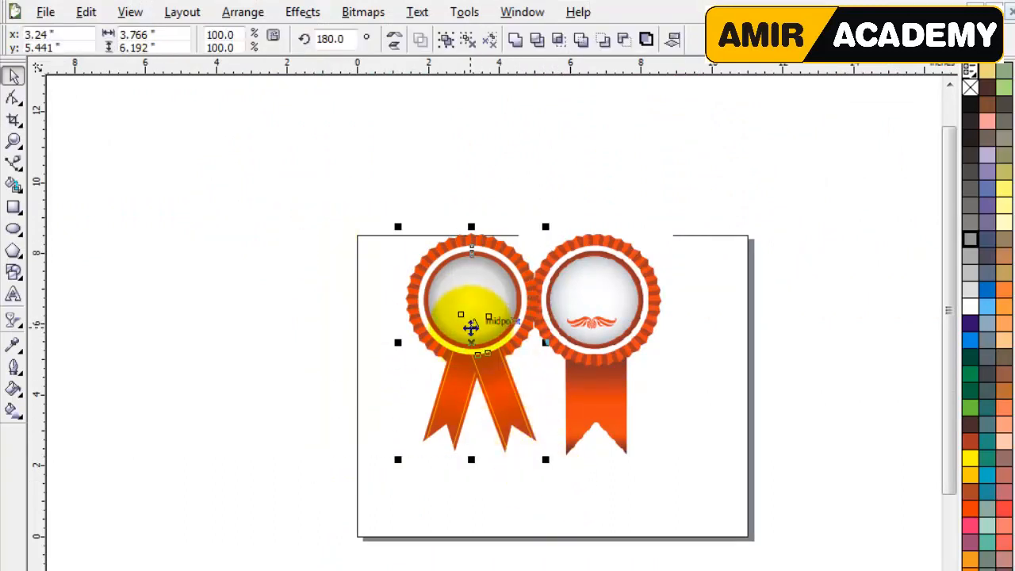
left_click_drag(469, 327, 328, 328)
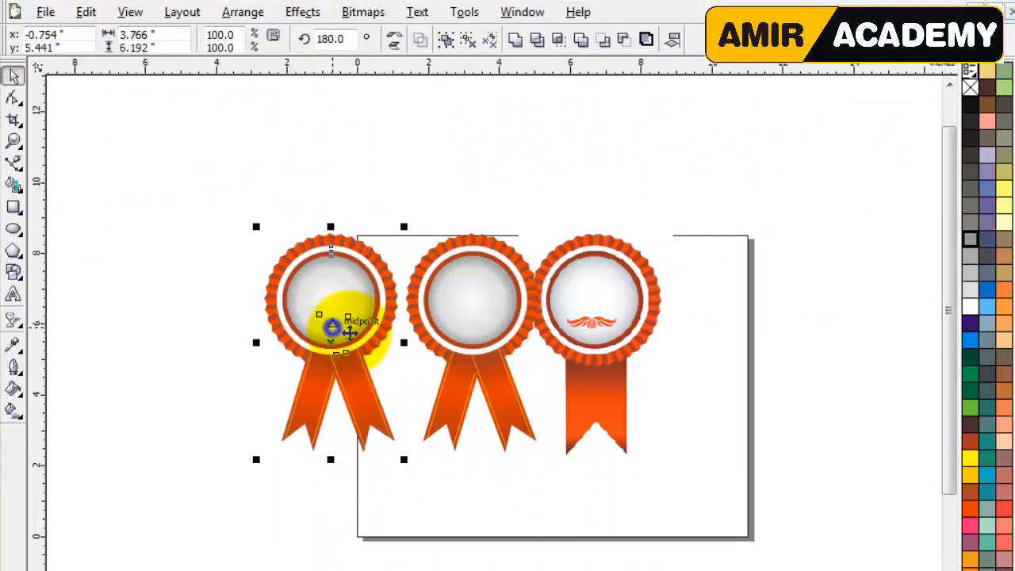
- Move both badges together slightly left, clear of the reference badge
left_click_drag(182, 193, 544, 479)
left_click_drag(486, 340, 471, 337)
left_click(249, 396)
key("z")
left_click_drag(193, 213, 705, 512)
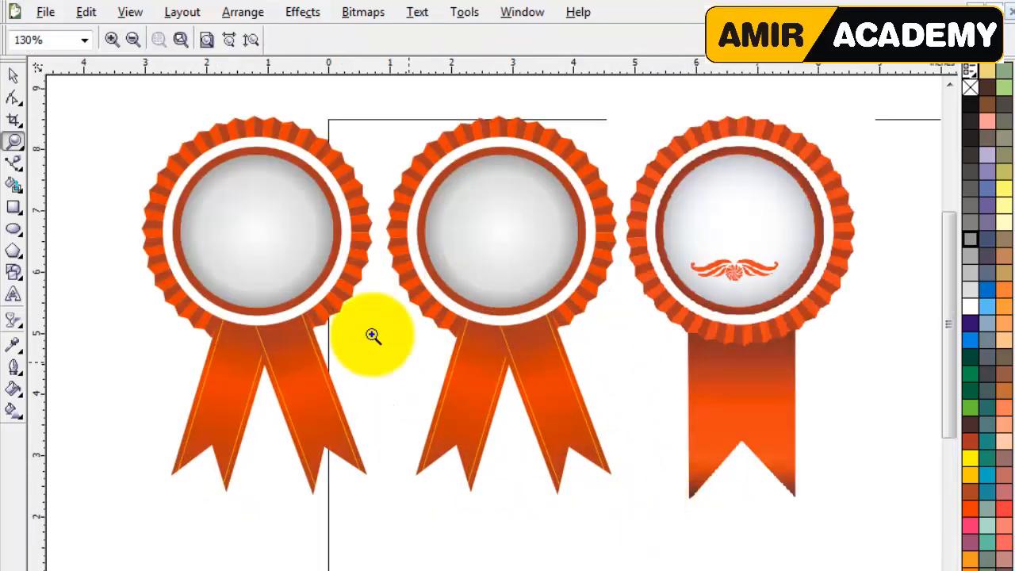
left_click_drag(120, 102, 419, 352)
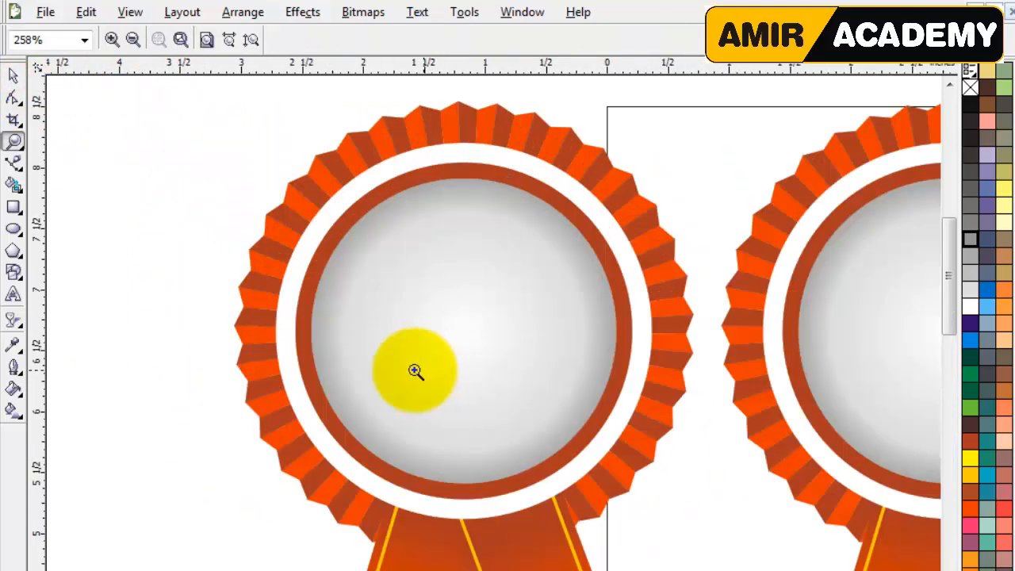
- Apply a horizontal linear fill to the brown ring of the left badge, with orange at both ends
left_click(14, 75)
left_click(325, 218)
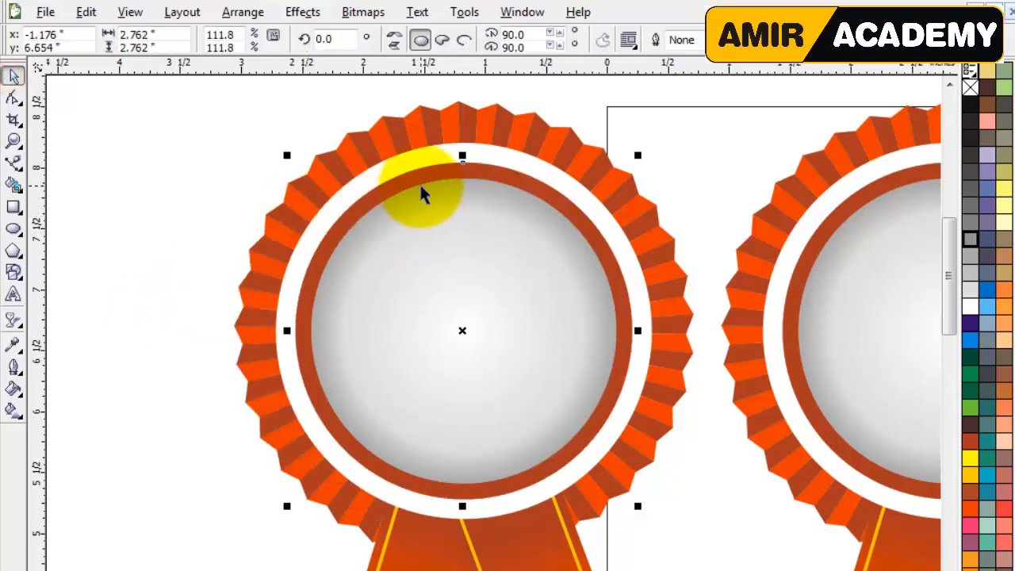
scroll(426, 187, "up", 2)
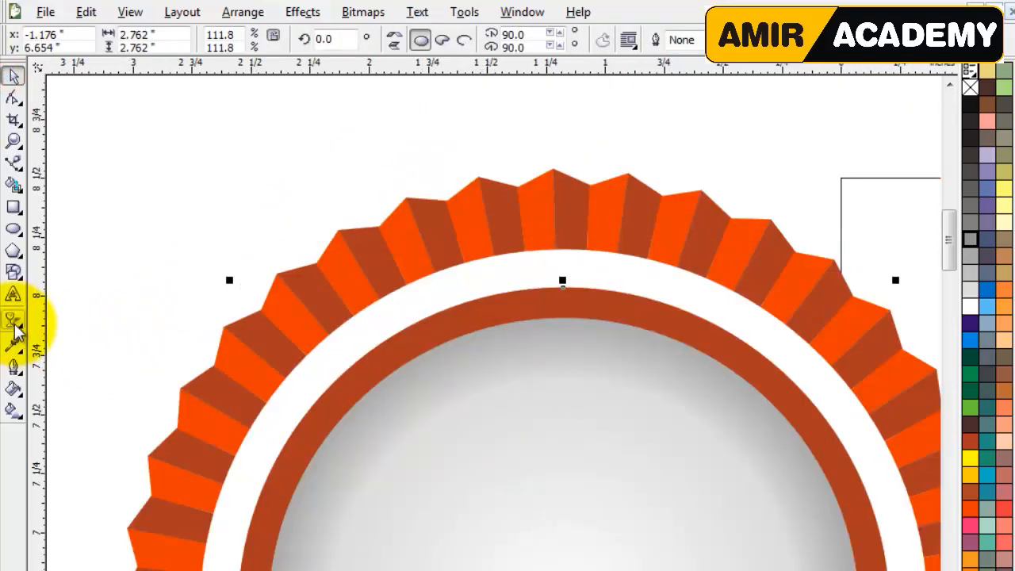
left_click(13, 410)
left_click_drag(257, 497, 861, 478)
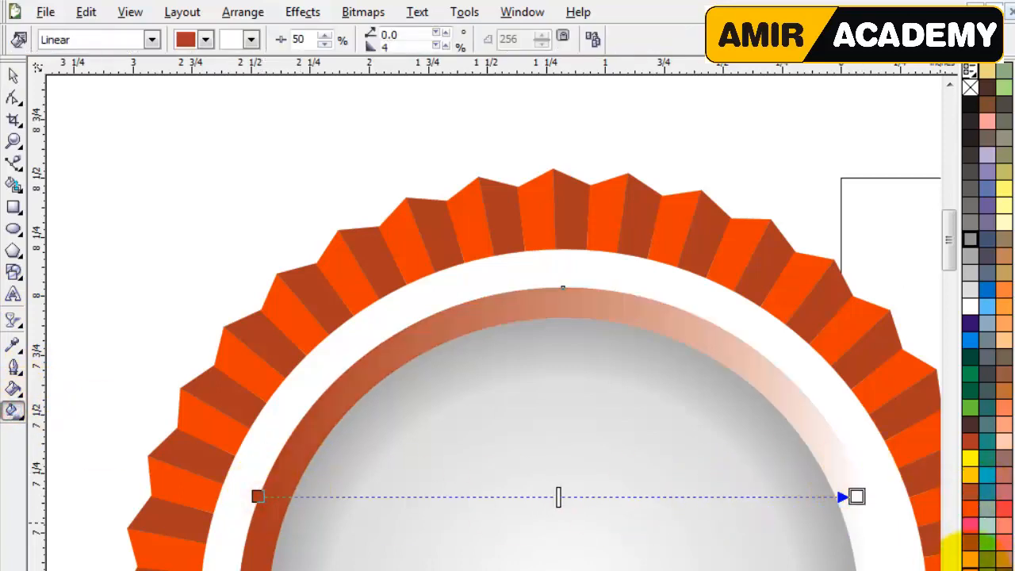
left_click_drag(971, 560, 859, 501)
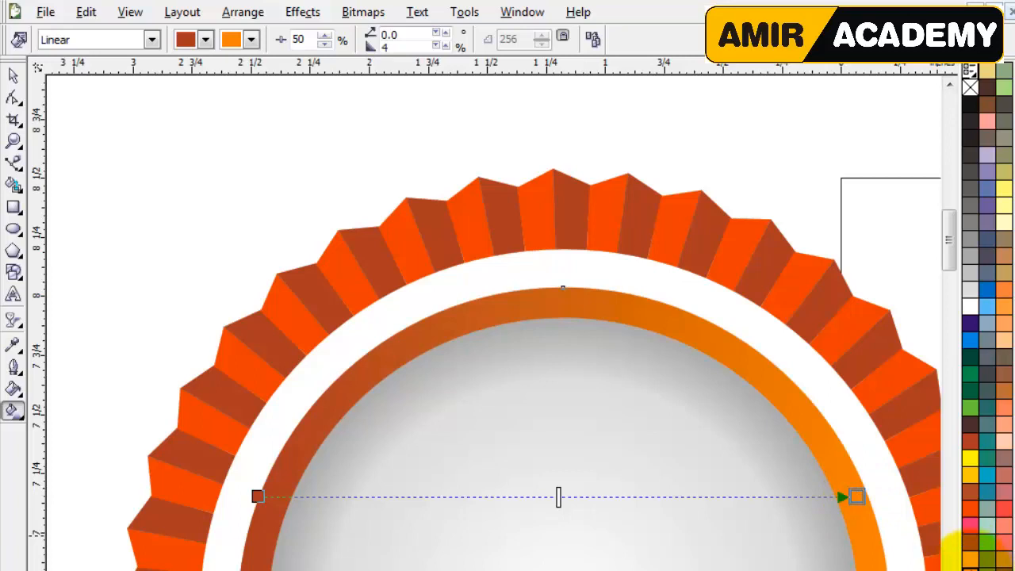
left_click_drag(969, 558, 258, 498)
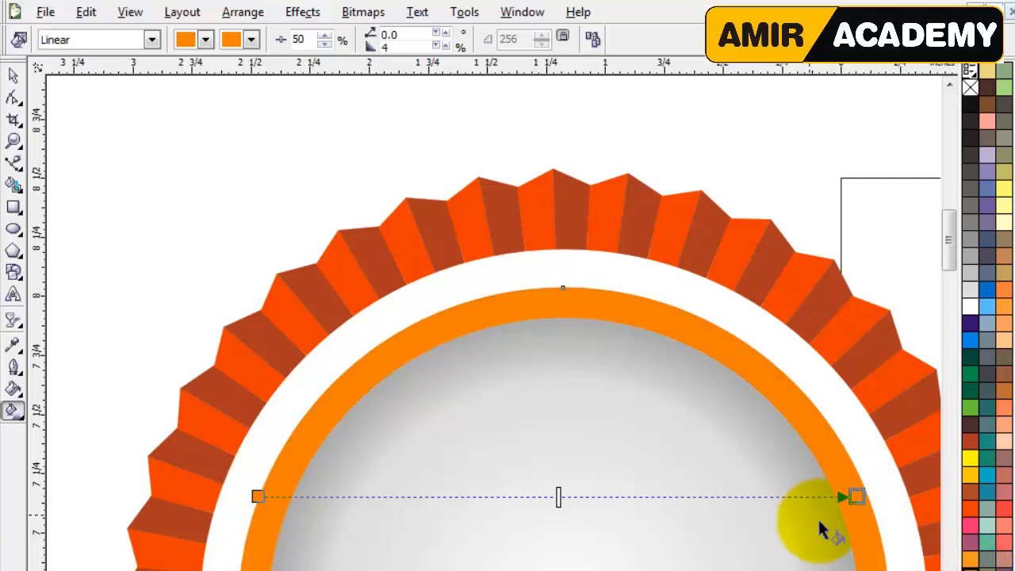
- Add alternating golden-yellow and orange colour nodes across the full width of the ring's linear fill, starting and ending with golden yellow
left_click_drag(970, 475, 299, 496)
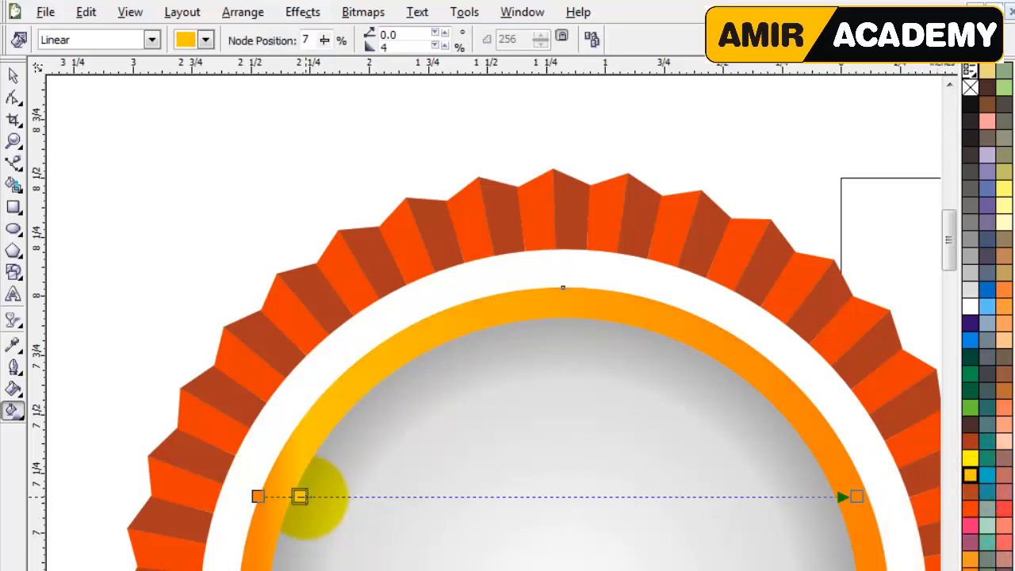
left_click_drag(969, 547, 352, 496)
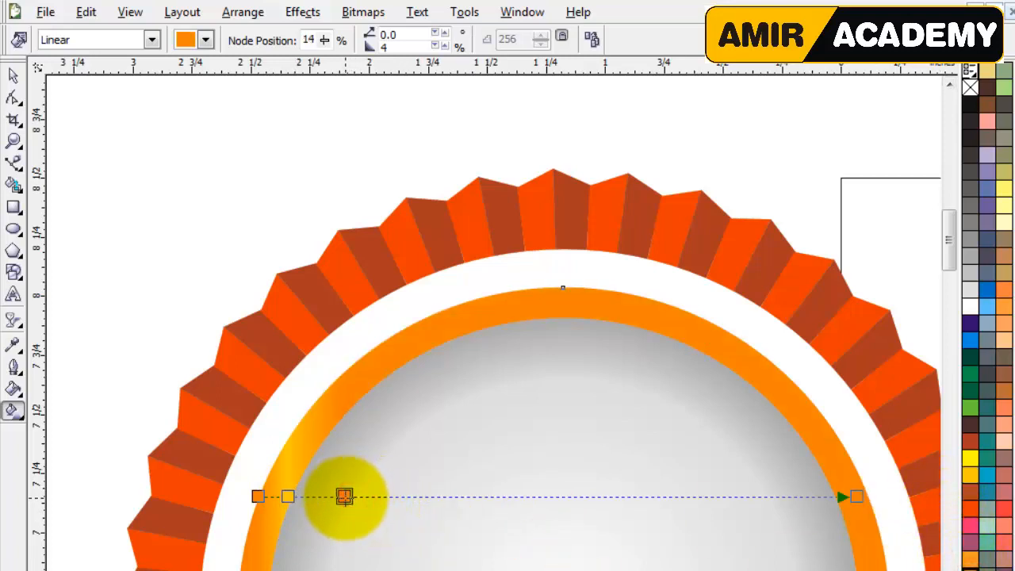
left_click_drag(969, 478, 389, 497)
left_click_drag(969, 559, 437, 496)
left_click_drag(969, 474, 486, 497)
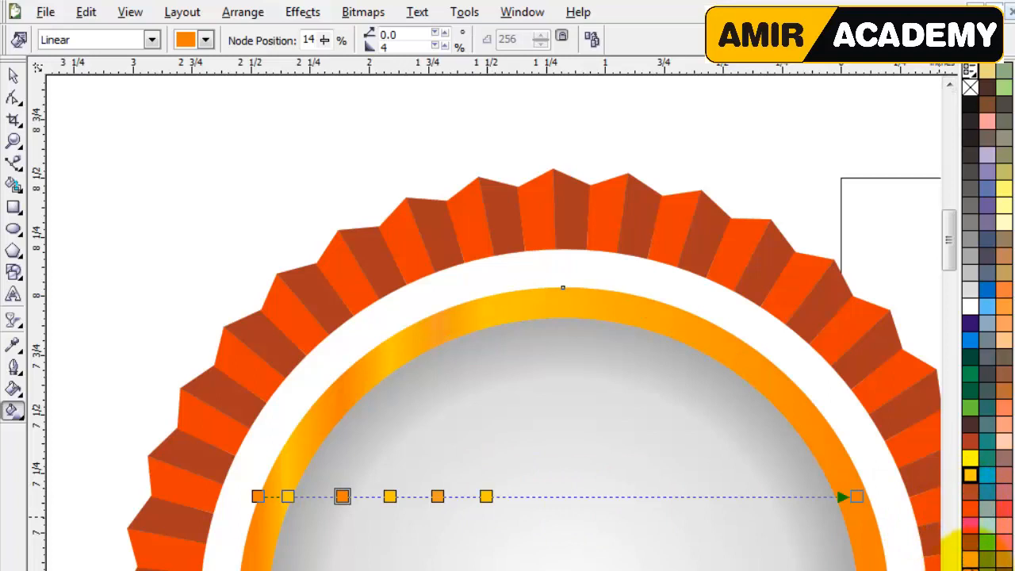
left_click_drag(969, 533, 527, 496)
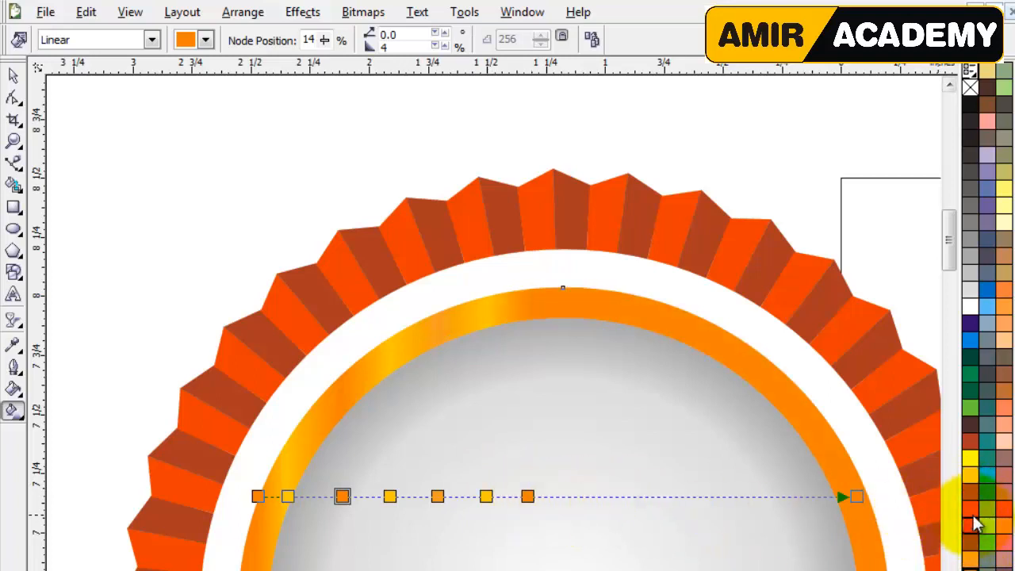
left_click_drag(968, 474, 581, 496)
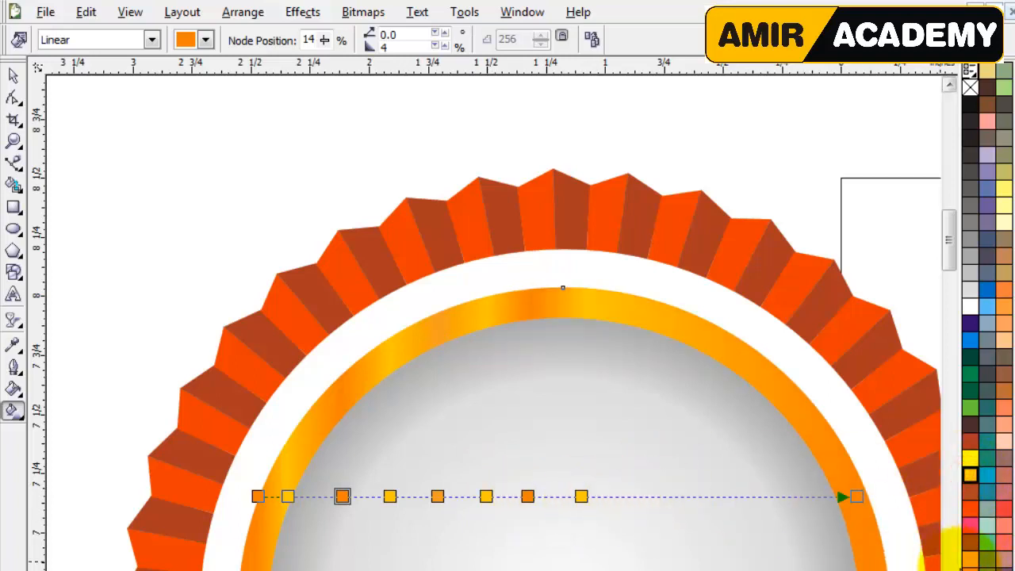
left_click_drag(969, 559, 623, 496)
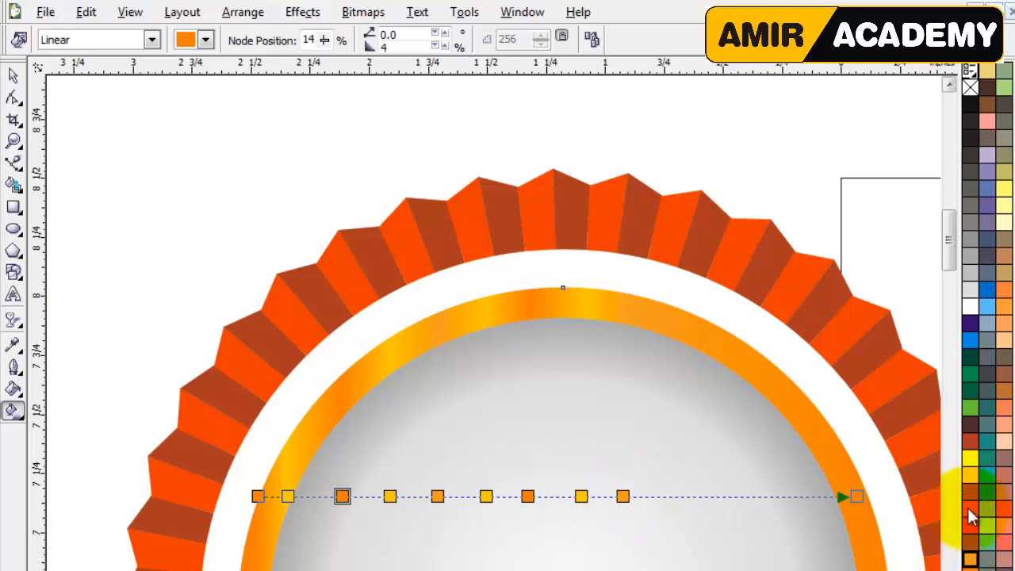
left_click_drag(968, 473, 664, 496)
left_click_drag(970, 559, 707, 493)
left_click_drag(970, 474, 748, 496)
left_click_drag(970, 559, 807, 522)
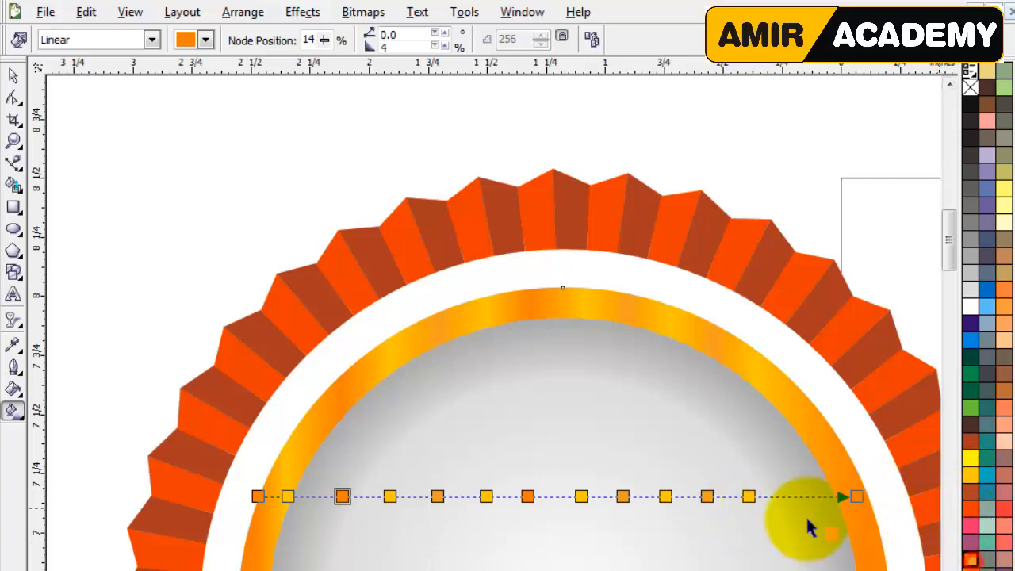
left_click_drag(969, 474, 820, 496)
- Rotate the gold-striped ring by 45 degrees and deselect it
left_click(13, 76)
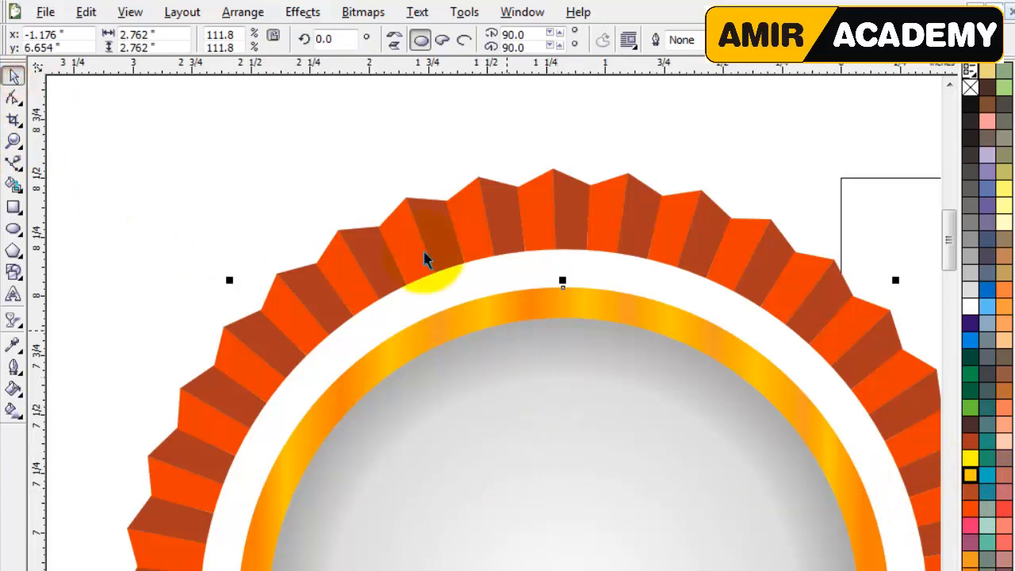
double_click(332, 40)
type("45")
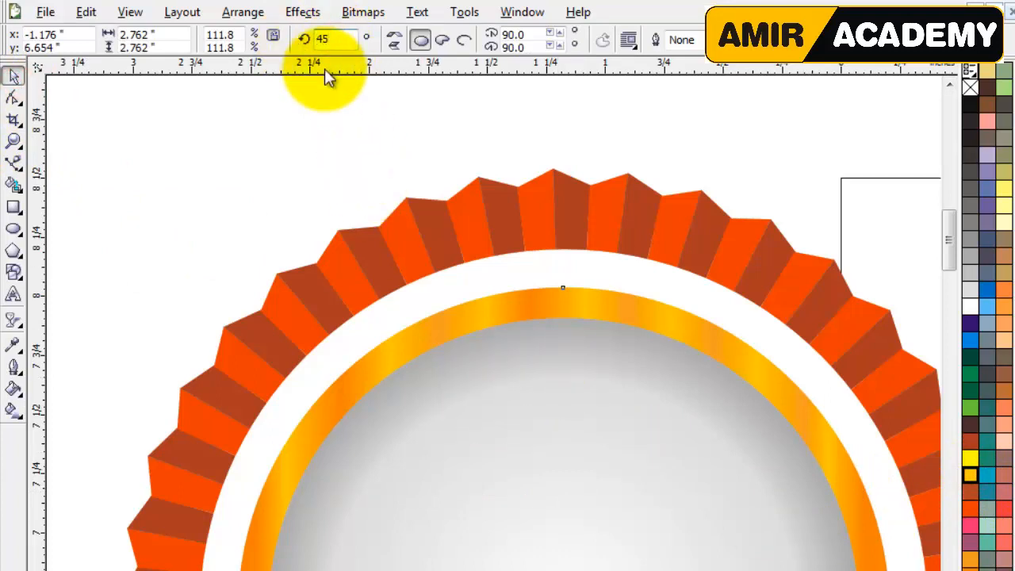
key("Return")
scroll(689, 249, "down", 1)
left_click_drag(949, 239, 949, 274)
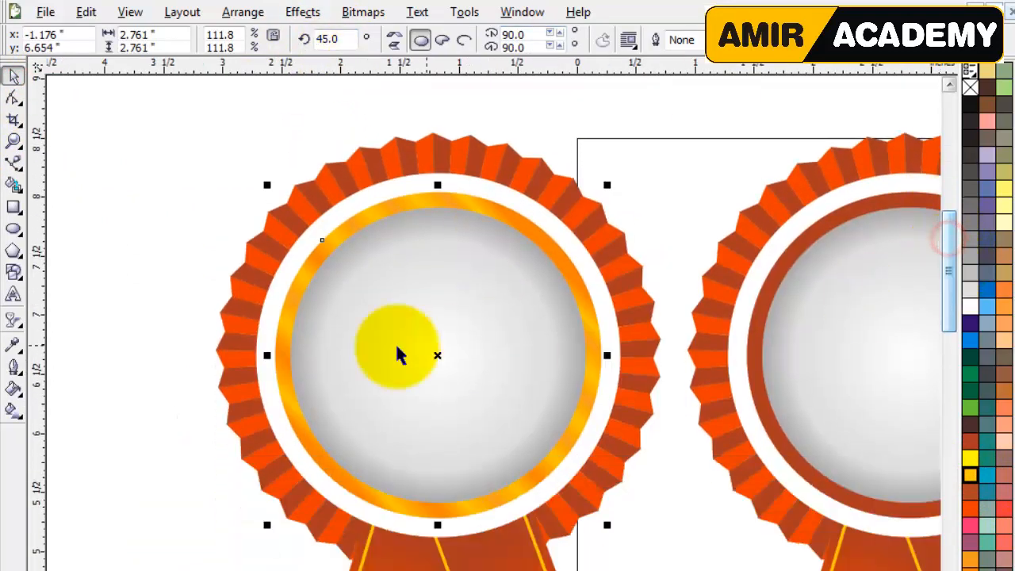
left_click(174, 358)
left_click(123, 231)
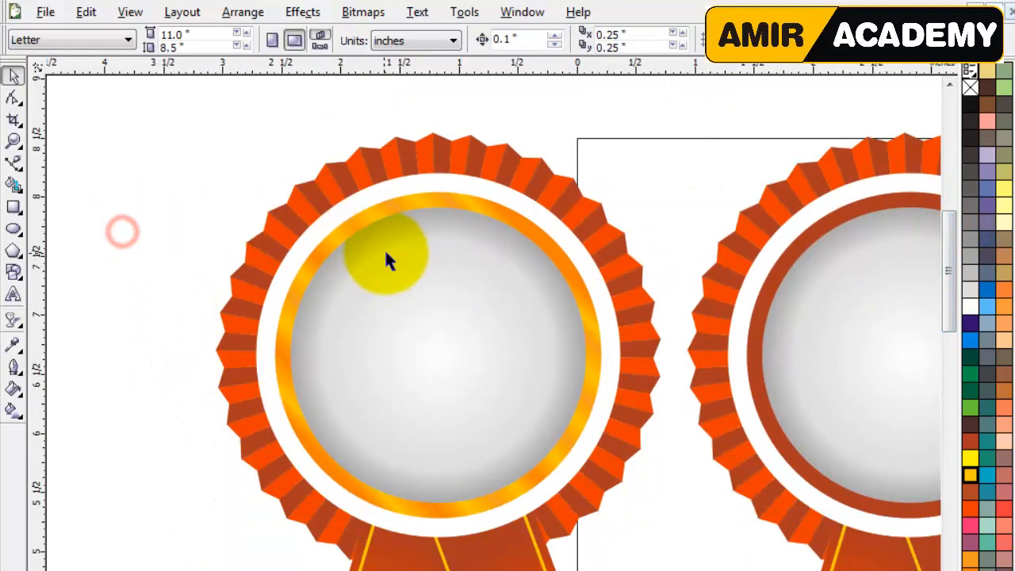
- Try enlarging the grey shaded circle inside the gold ring about its centre to about 2.6 inches wide
scroll(437, 272, "up", 2)
left_click(437, 271)
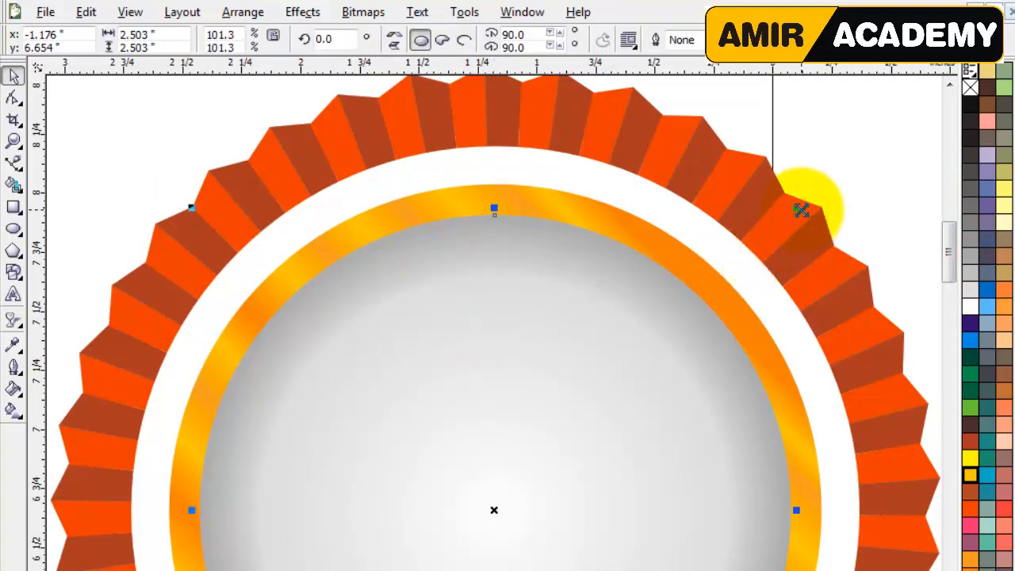
left_click_drag(796, 208, 809, 198)
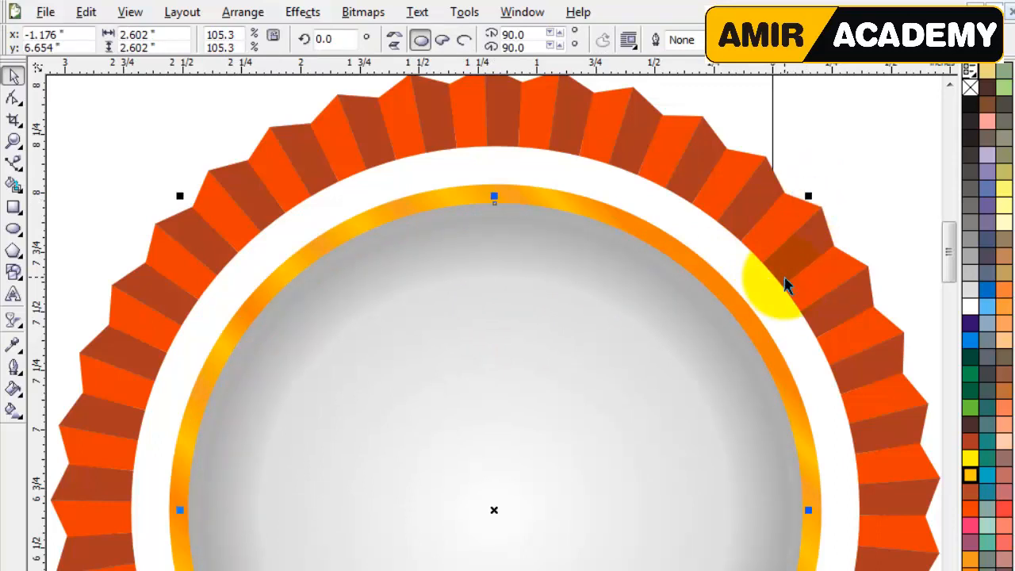
- Shrink the grey shaded circle about its centre to about 2.44 inches wide, thickening the visible gold ring
left_click(82, 190)
left_click(446, 267)
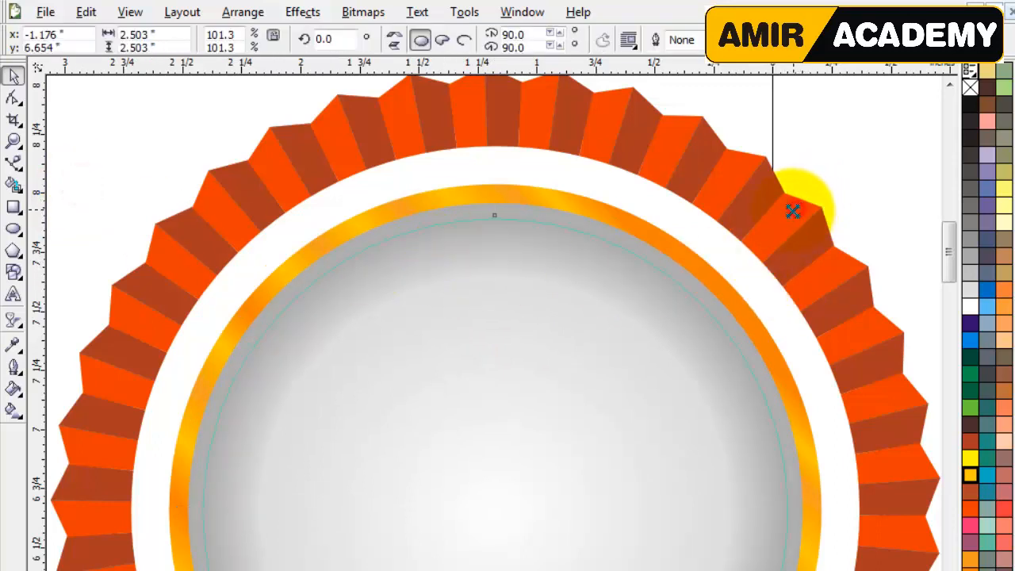
mouse_move(793, 210)
left_mouse_down()
mouse_move(780, 225)
mouse_move(796, 217)
left_mouse_up()
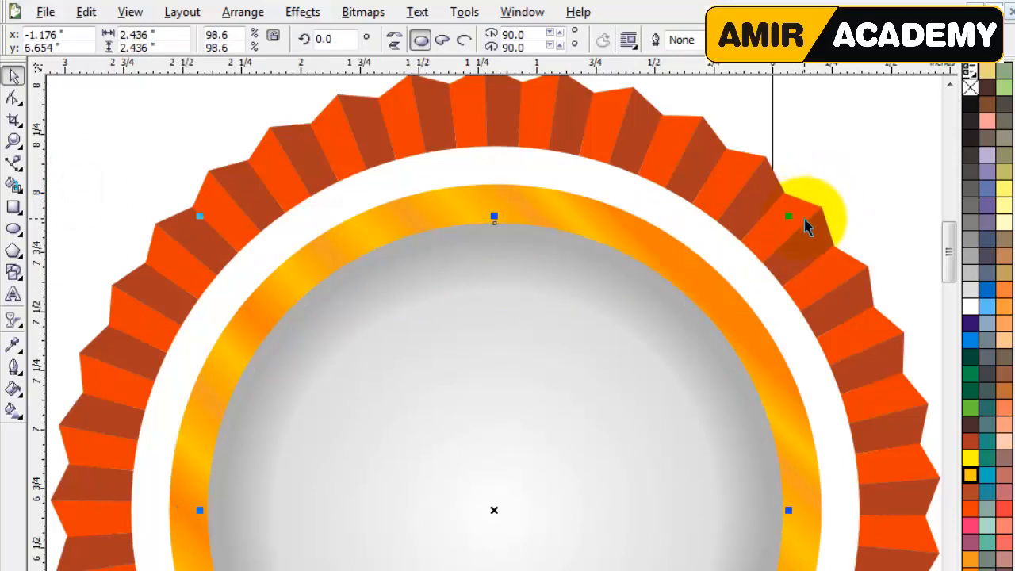